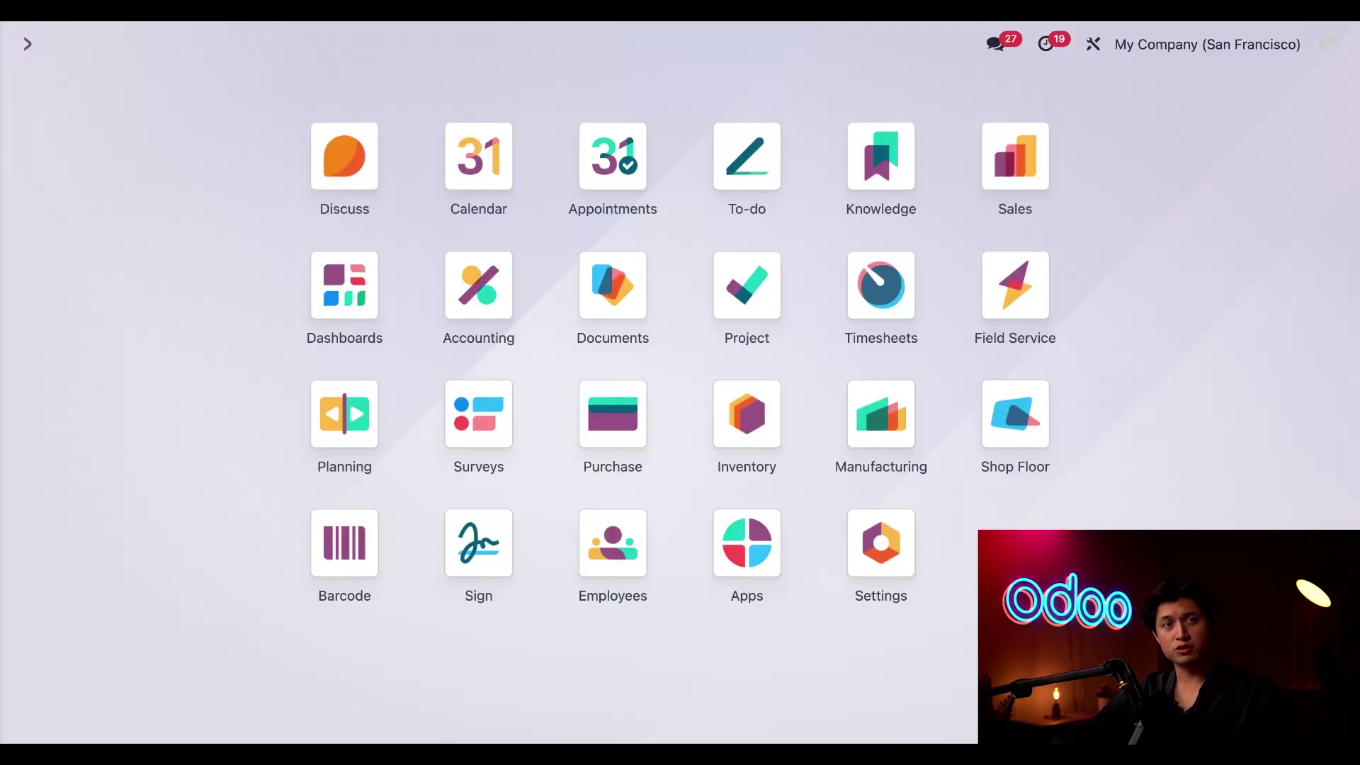
Open the Accounting settings and scroll through them
left_click(473, 308)
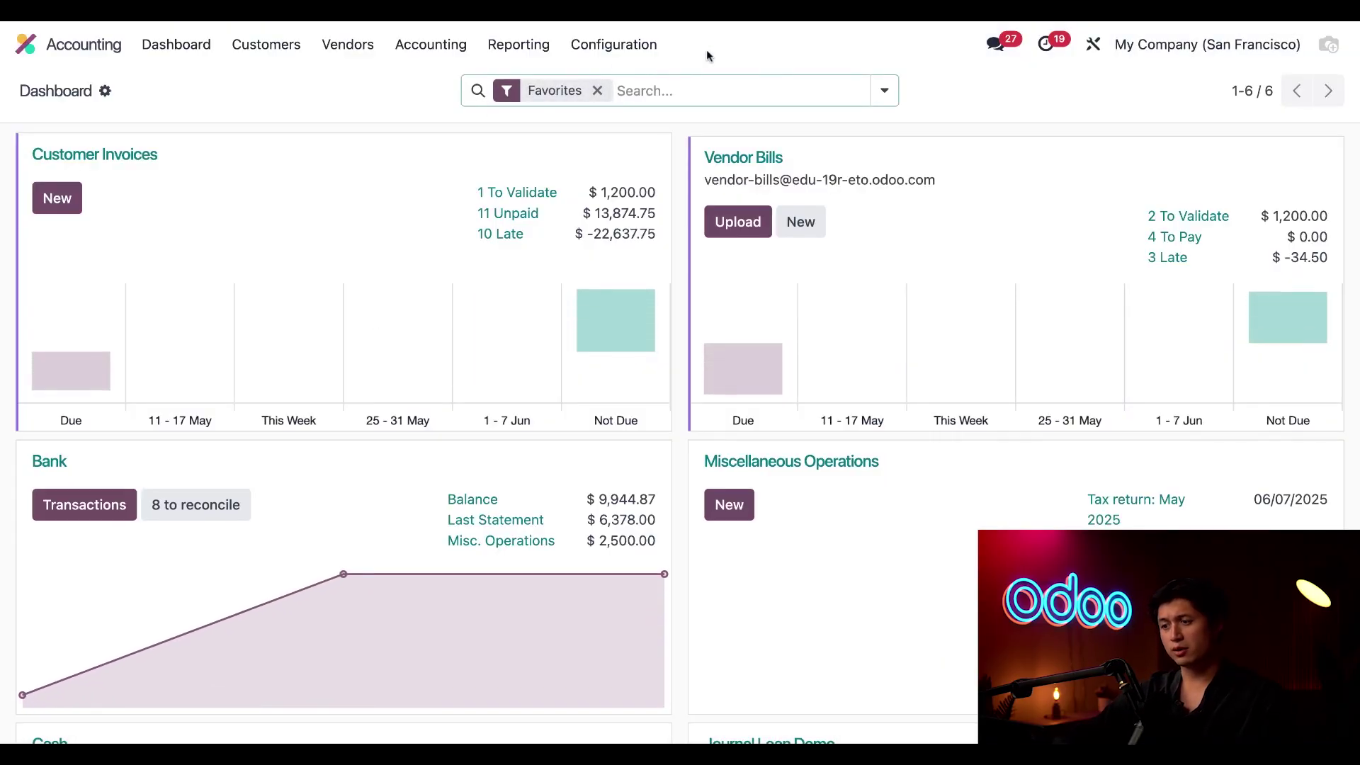
left_click(646, 45)
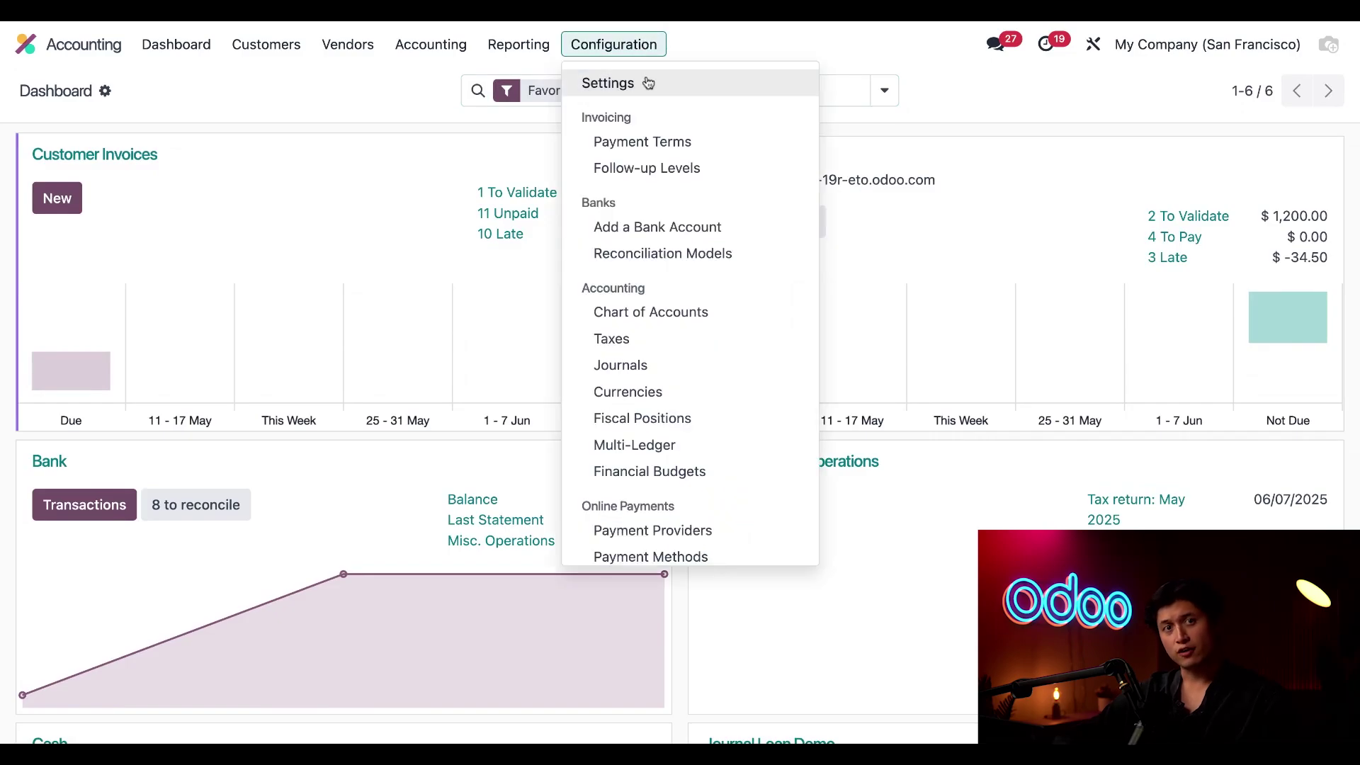
left_click(648, 84)
scroll(678, 385, "down", 10)
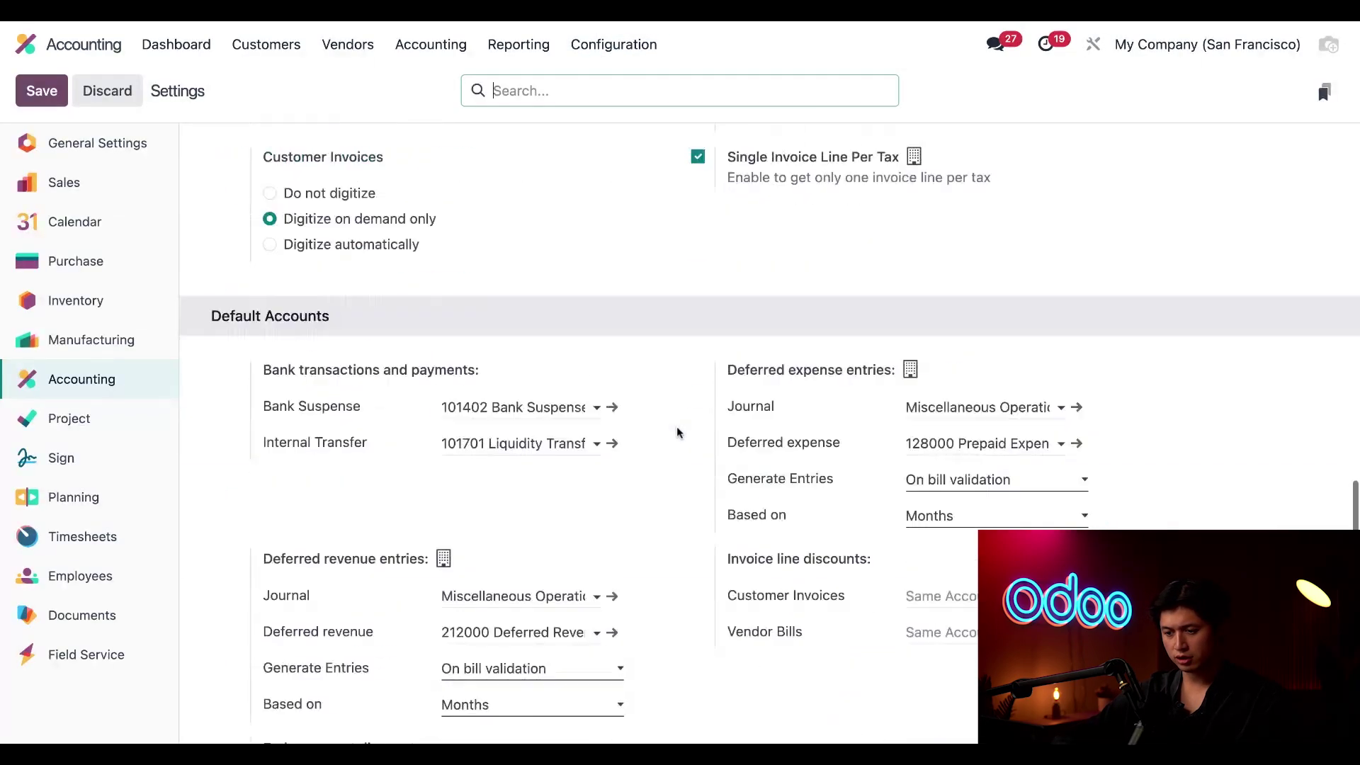
scroll(677, 433, "down", 10)
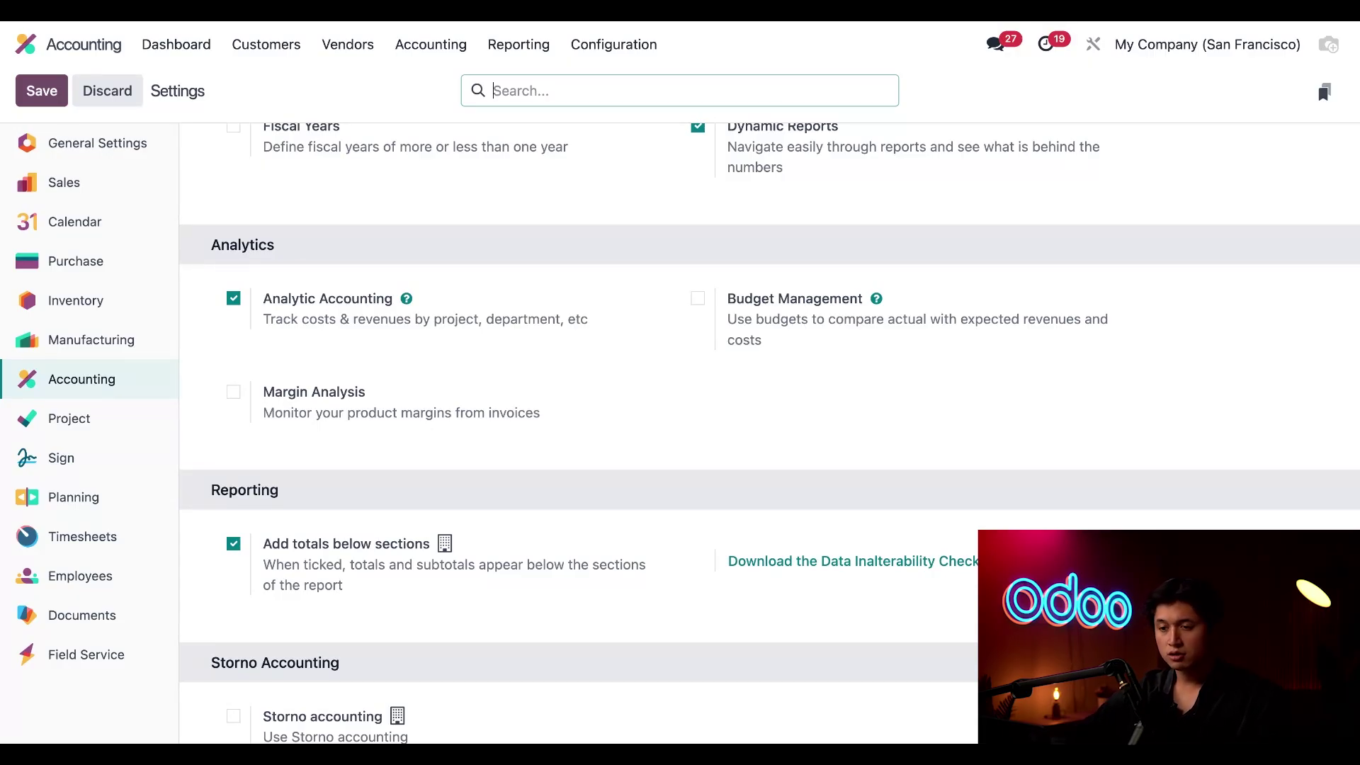
Review the engineer's employee record, including status and hourly cost details
left_click(48, 51)
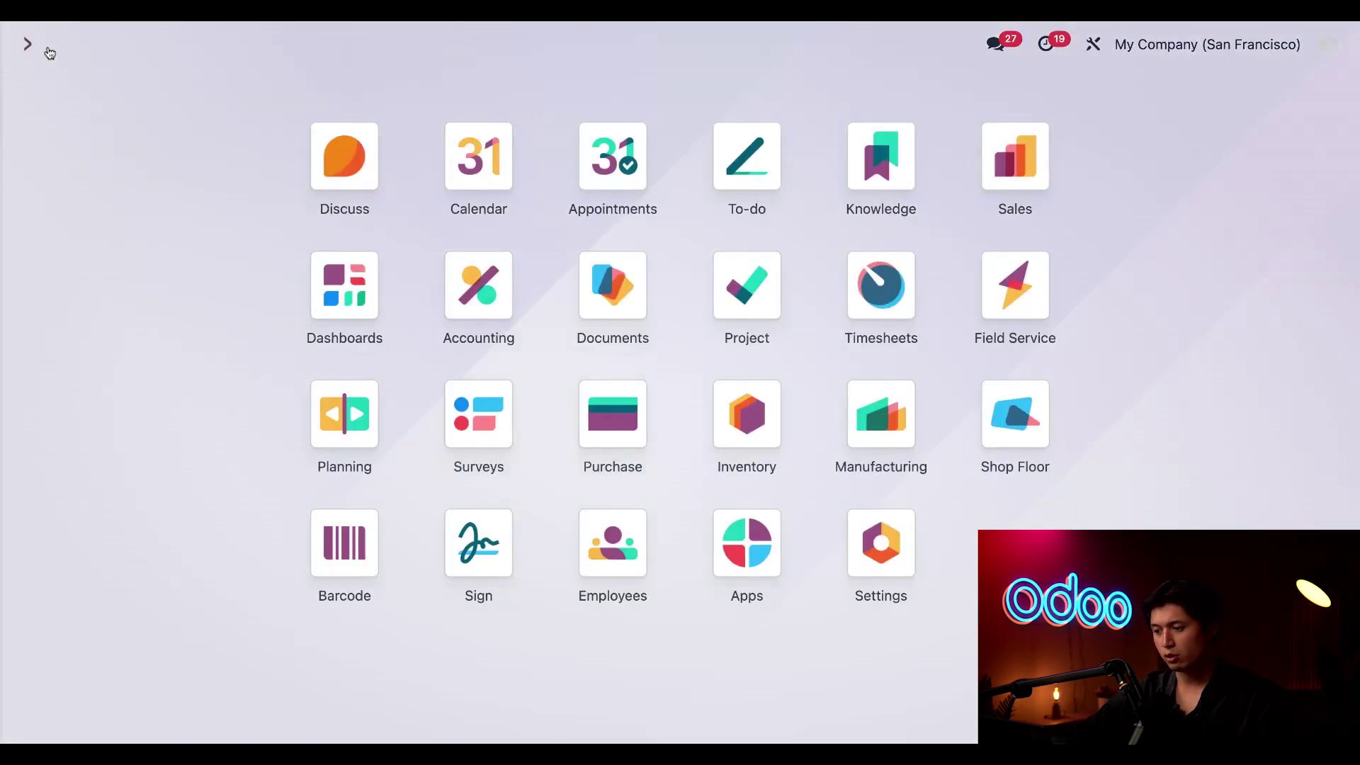
left_click(614, 556)
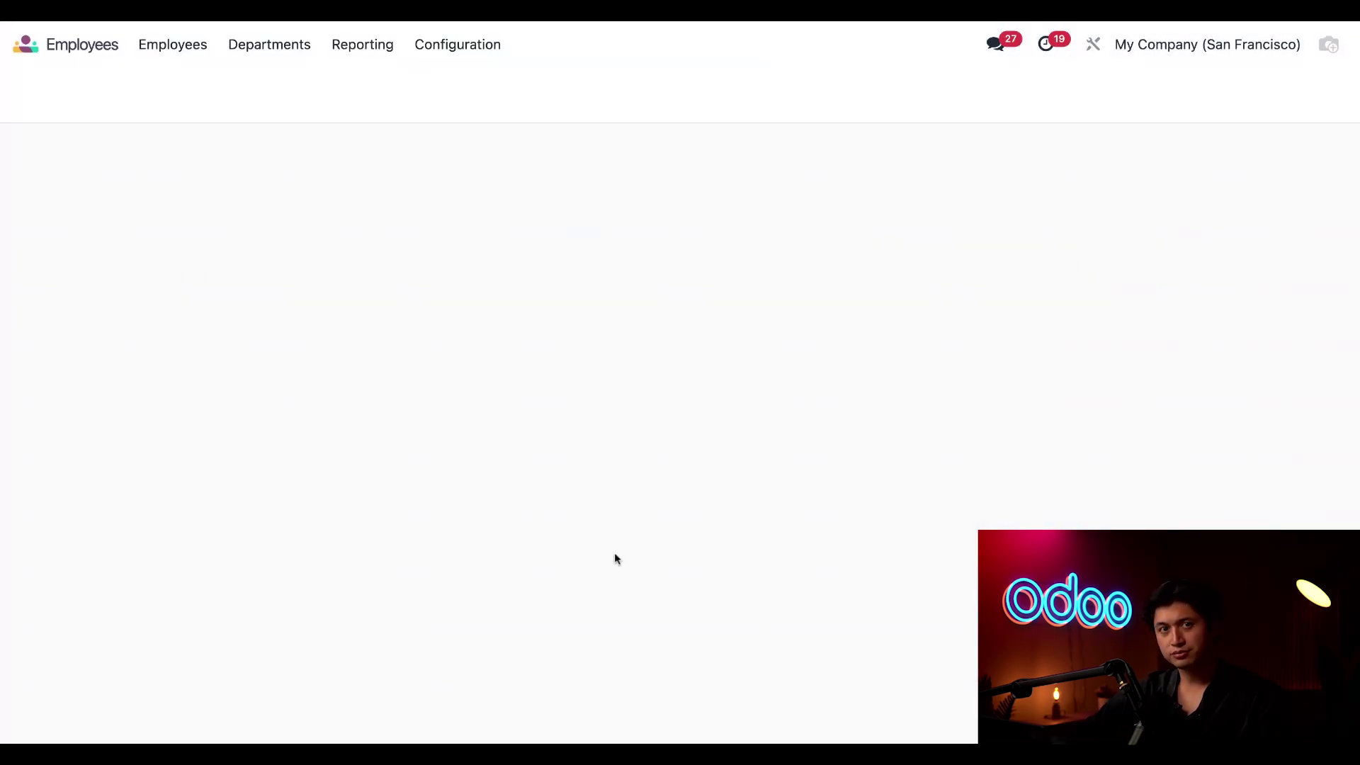
mouse_move(627, 535)
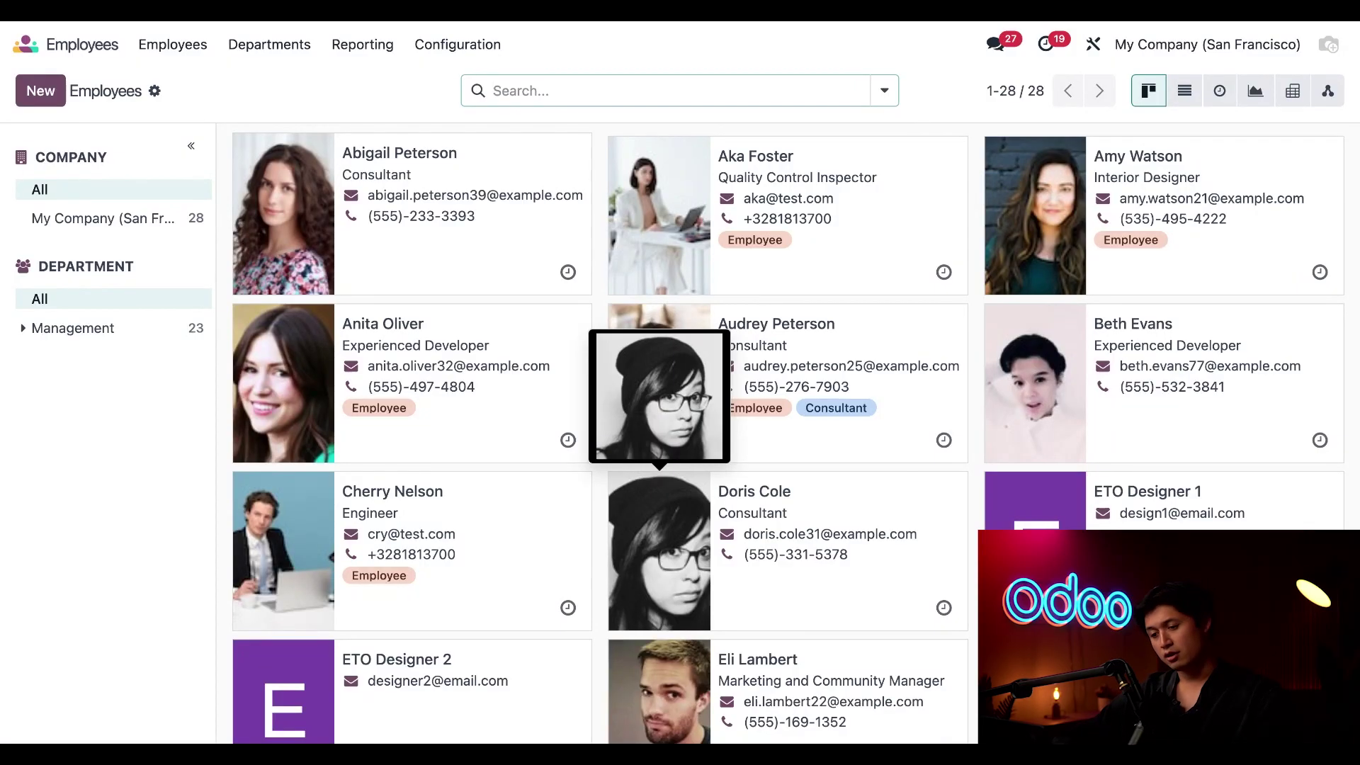
left_click(491, 542)
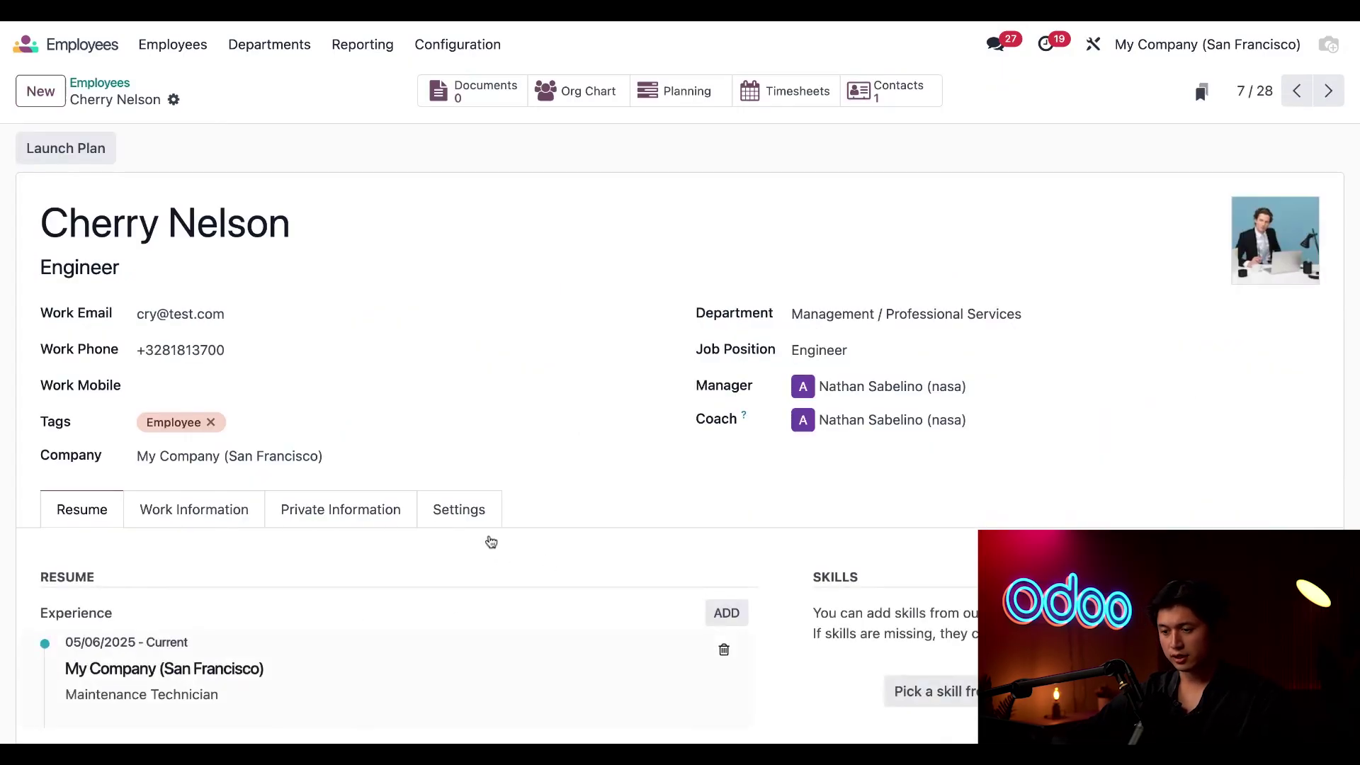
left_click(466, 503)
scroll(508, 560, "down", 5)
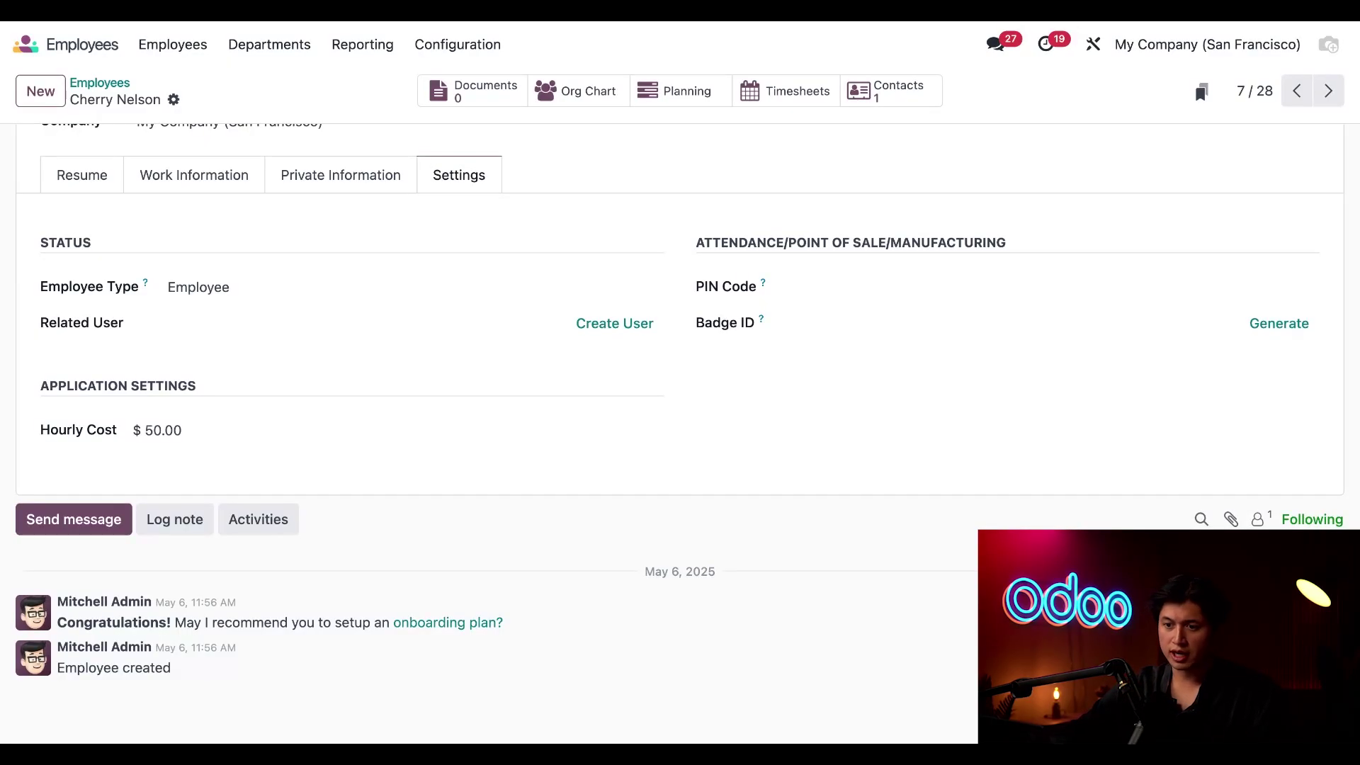
left_click(26, 43)
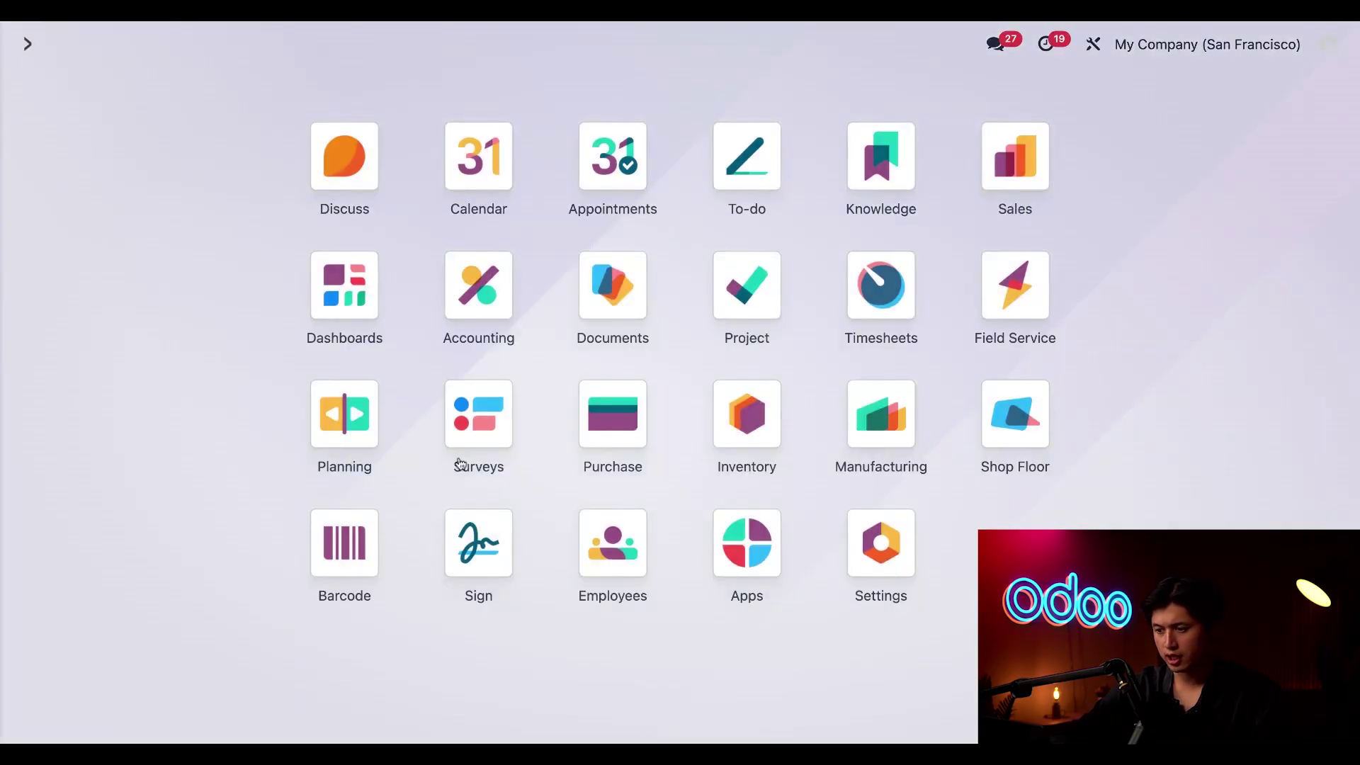
Open the Project app's settings to check Timesheets and Milestones are ticked
left_click(740, 306)
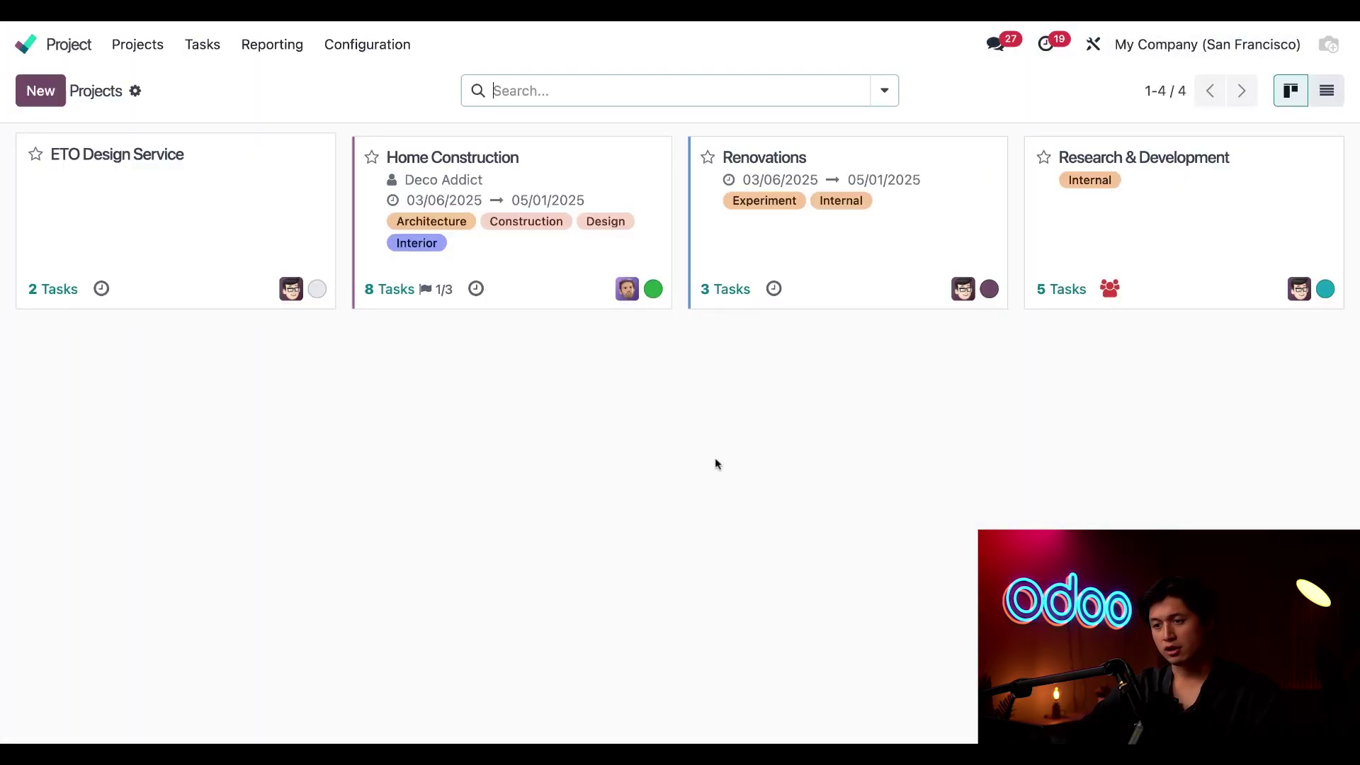
left_click(365, 45)
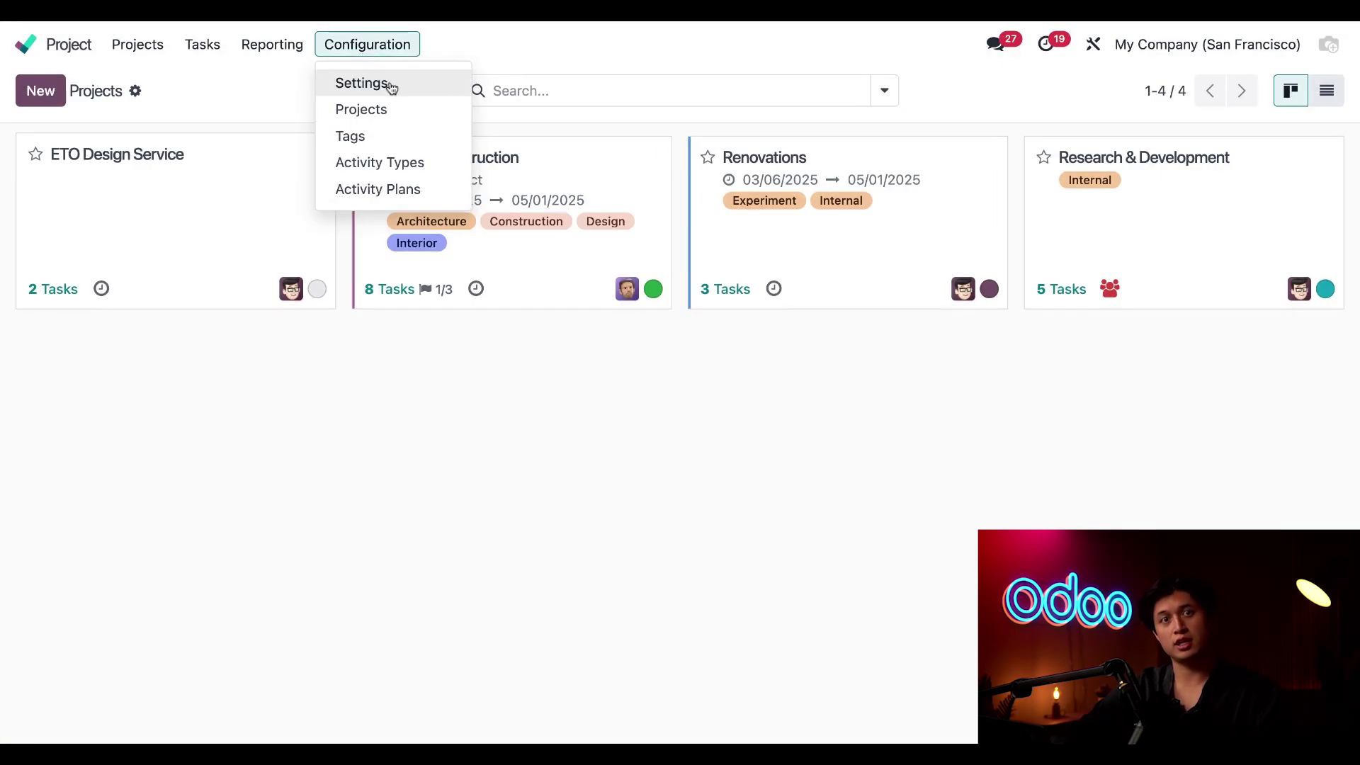
left_click(391, 88)
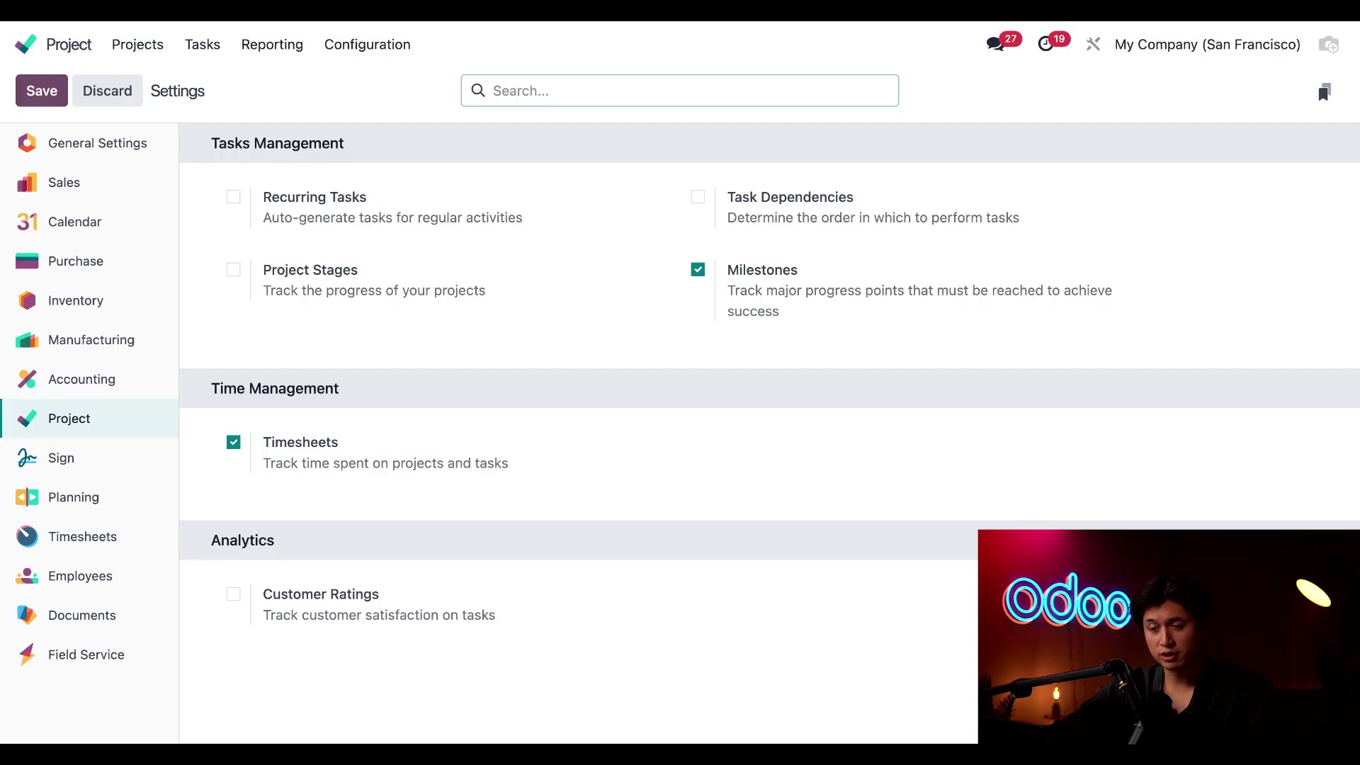
Confirm the Sales invoicing policy invoices delivered quantities, then return to the Projects overview
left_click(92, 186)
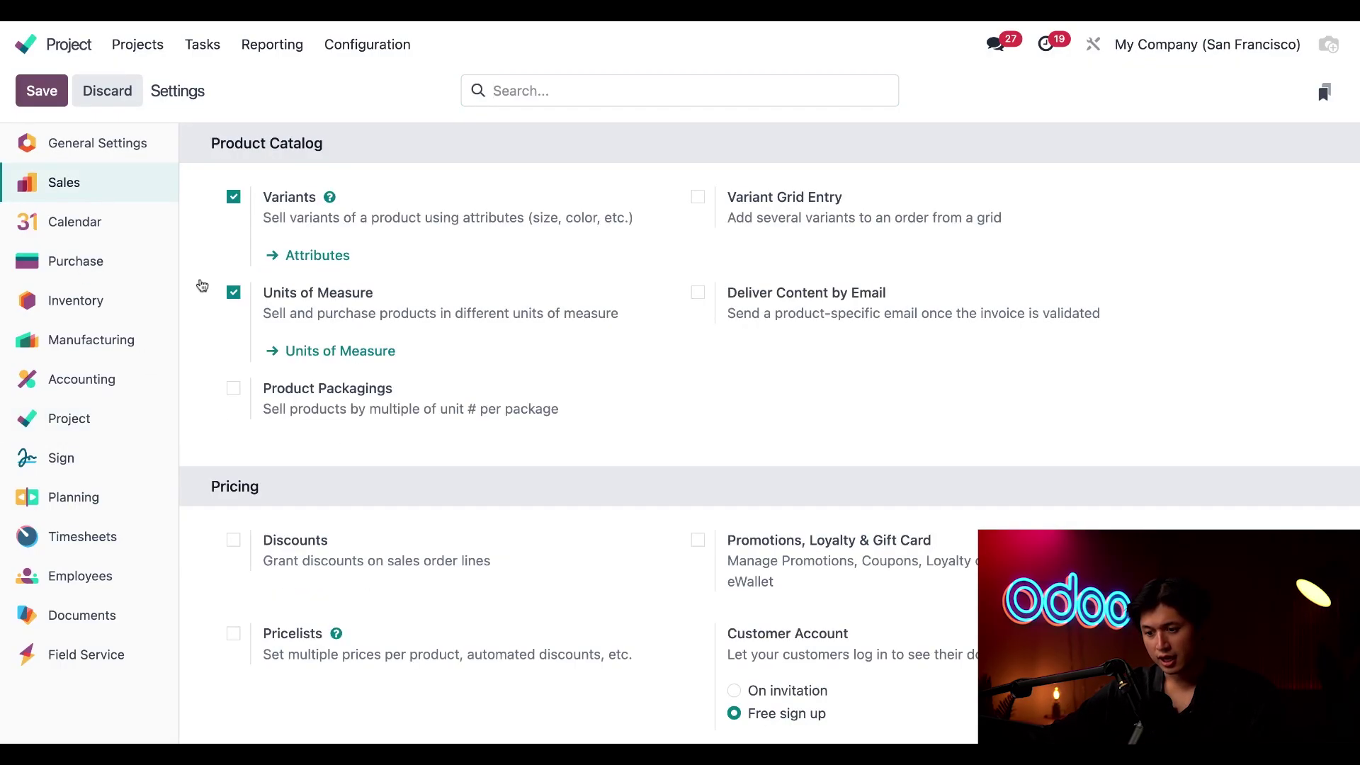
scroll(366, 459, "down", 20)
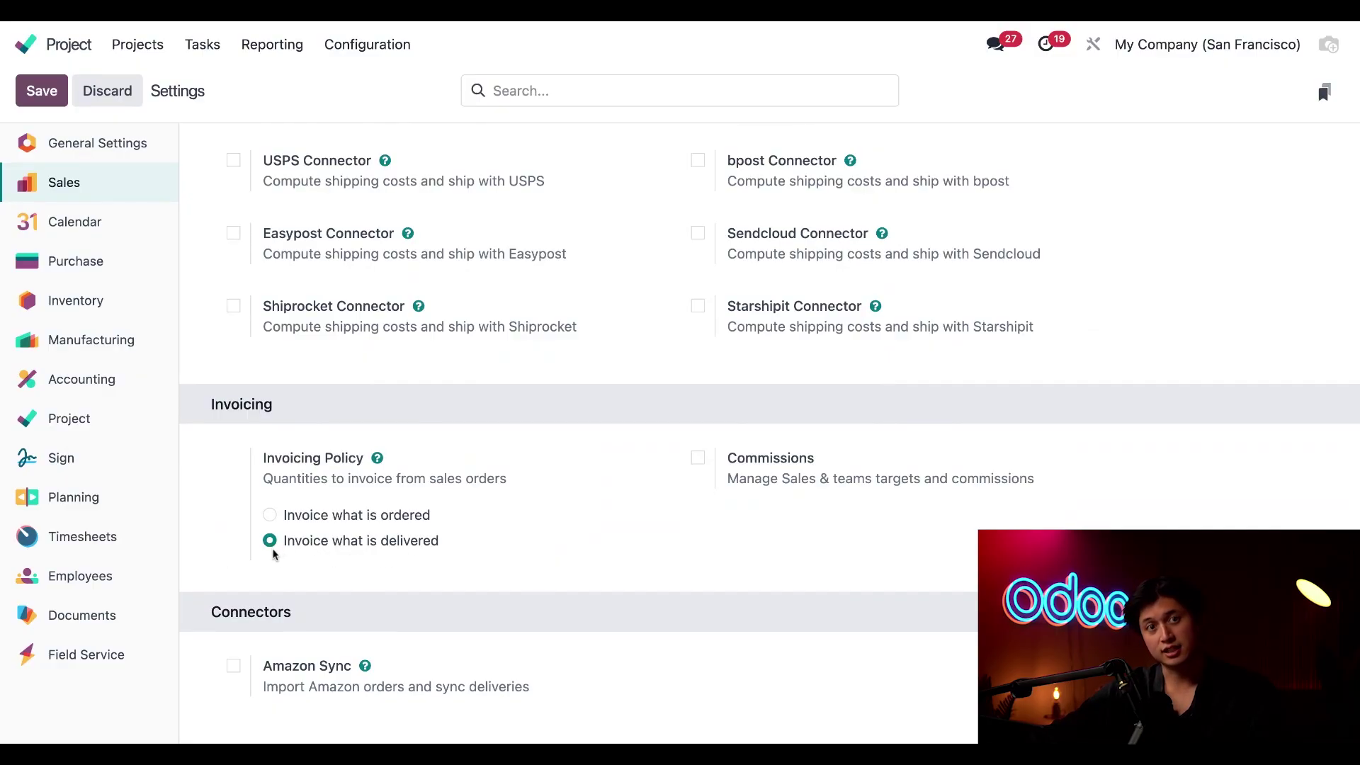
mouse_move(275, 554)
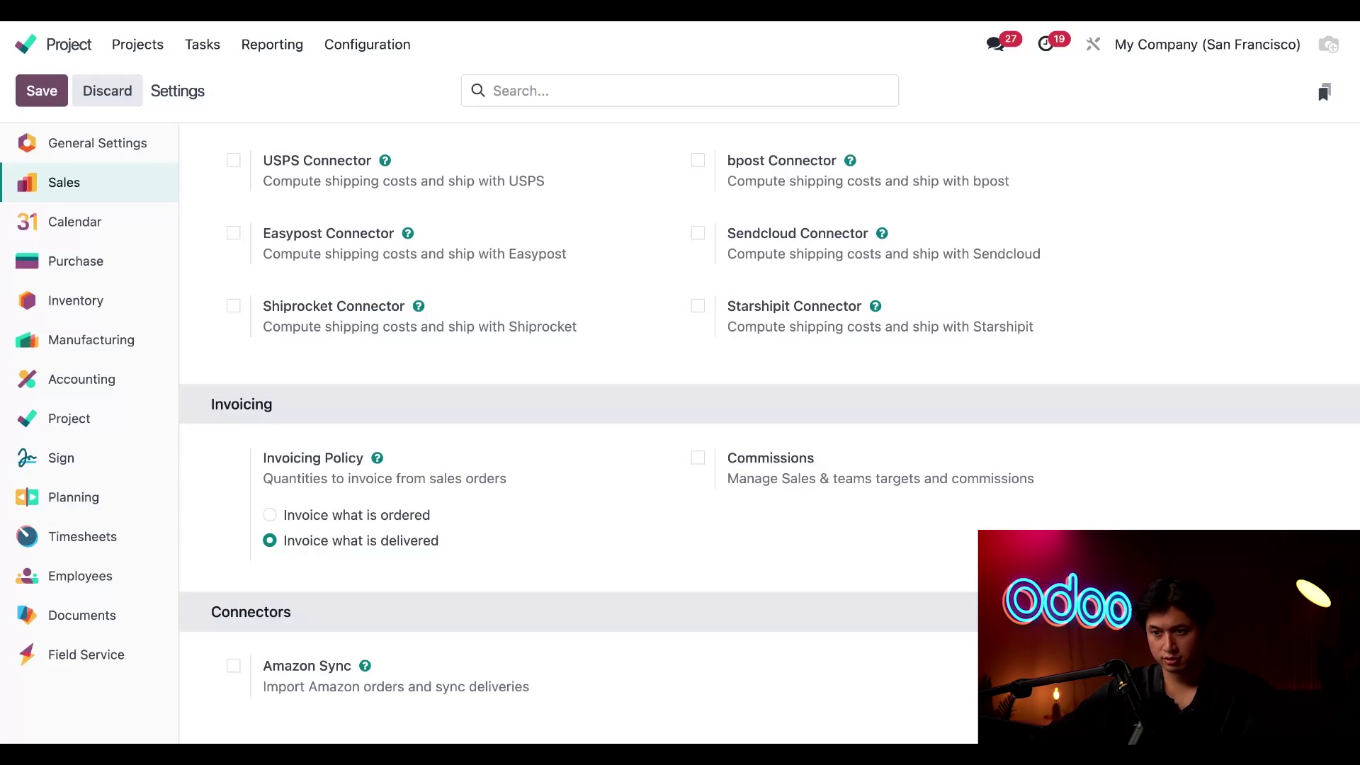
left_click(137, 44)
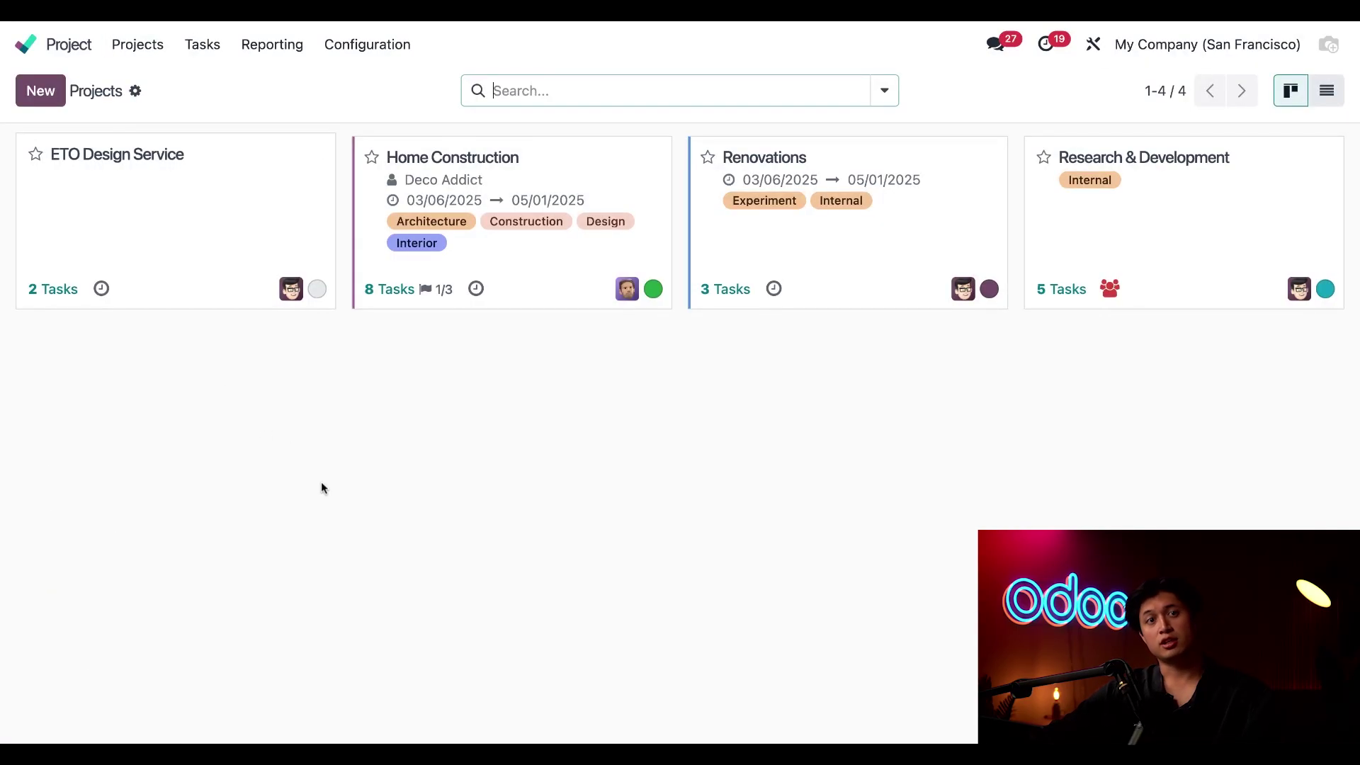
Open the ETO Design Service project to see its Design and Review tasks
left_click(196, 221)
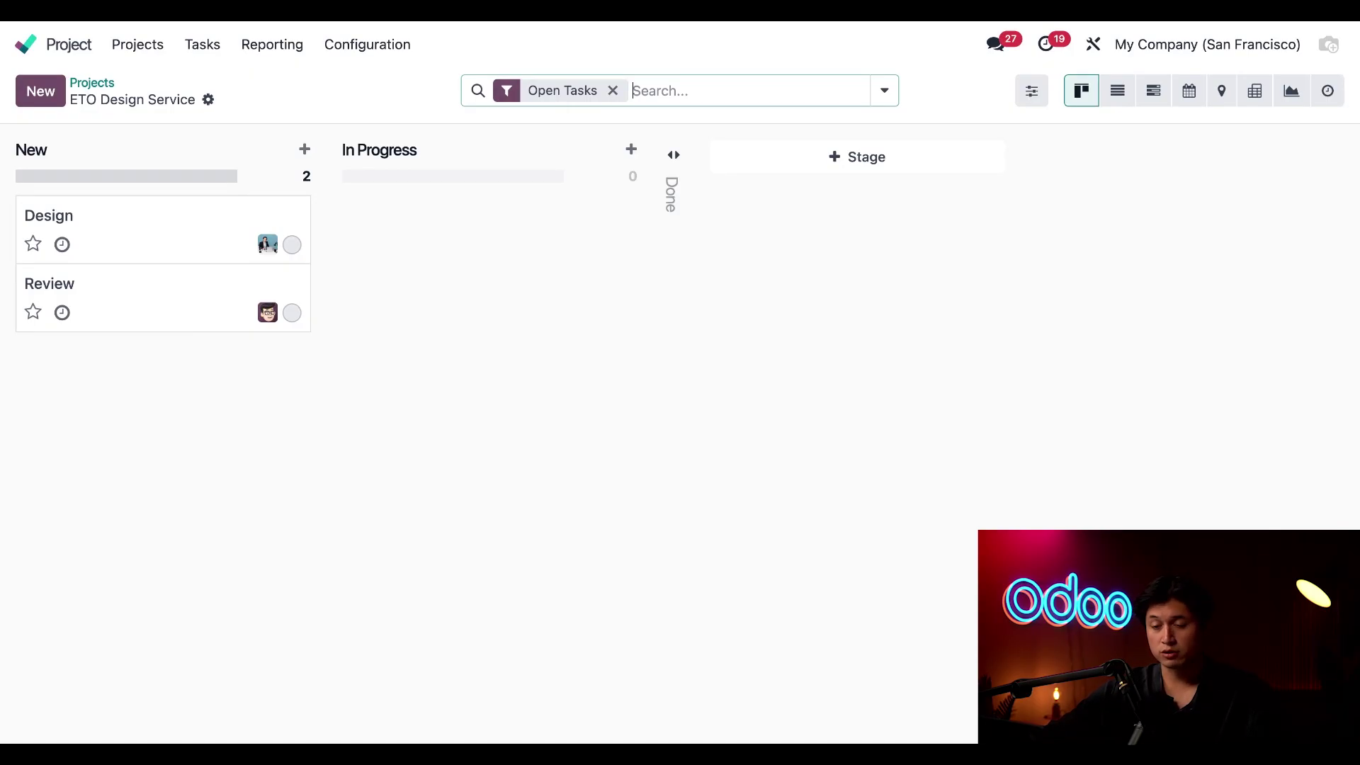
Open the ETO Design Service product record from the Sales products list
left_click(27, 46)
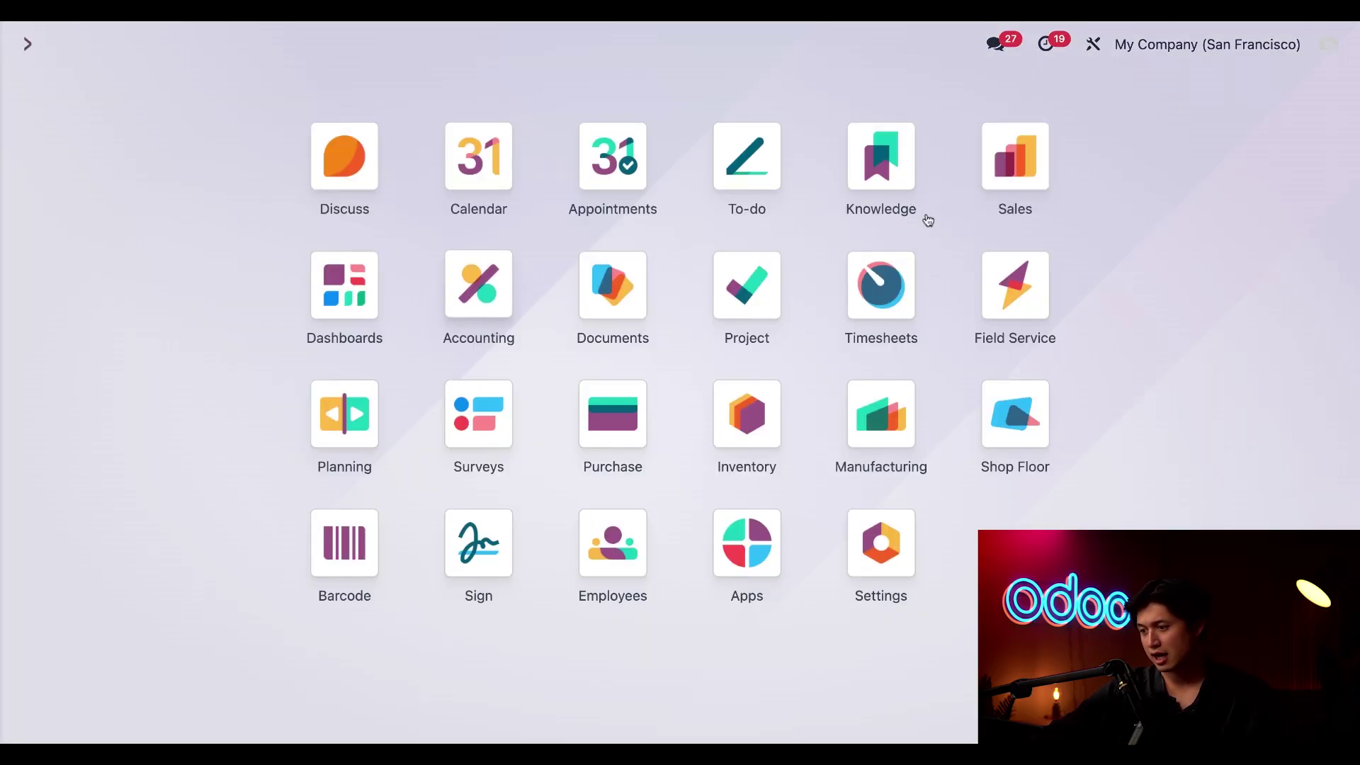
left_click(1013, 162)
left_click(280, 45)
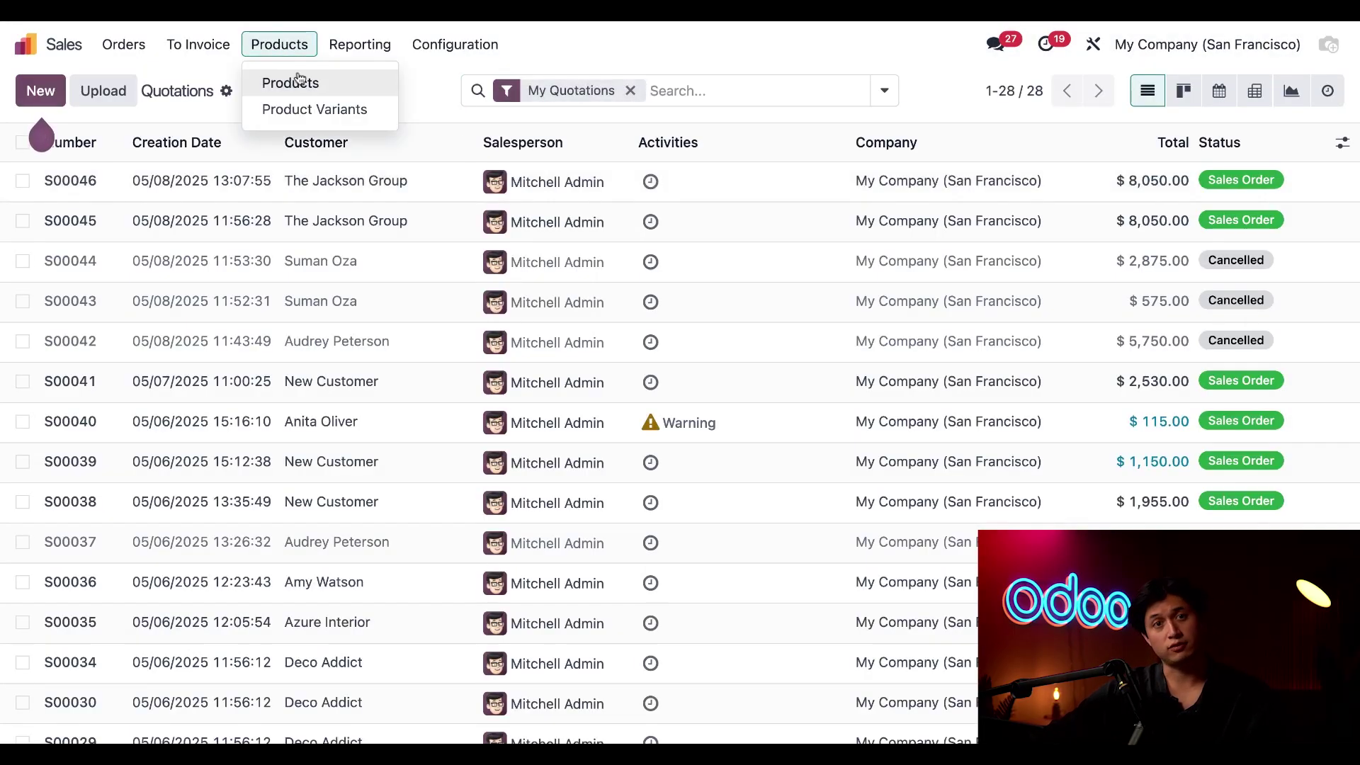
left_click(297, 82)
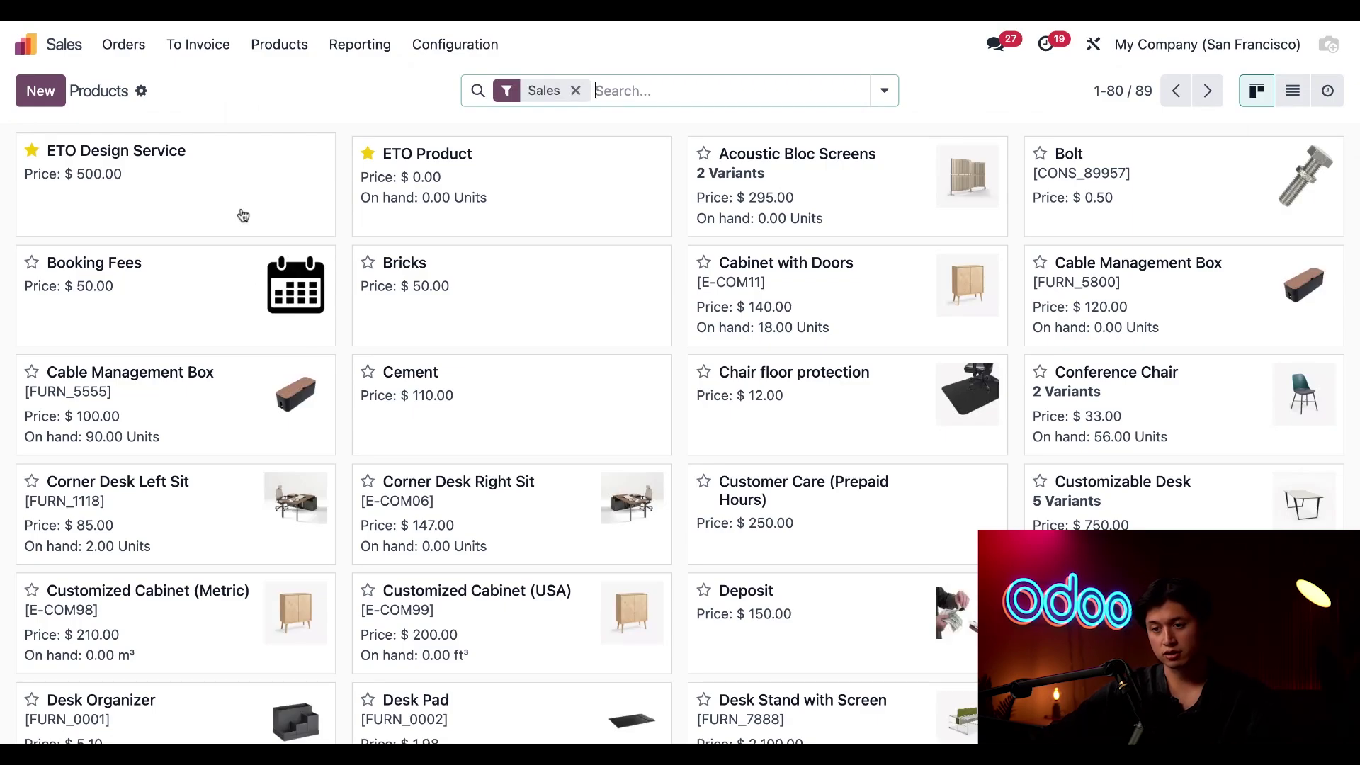
left_click(178, 201)
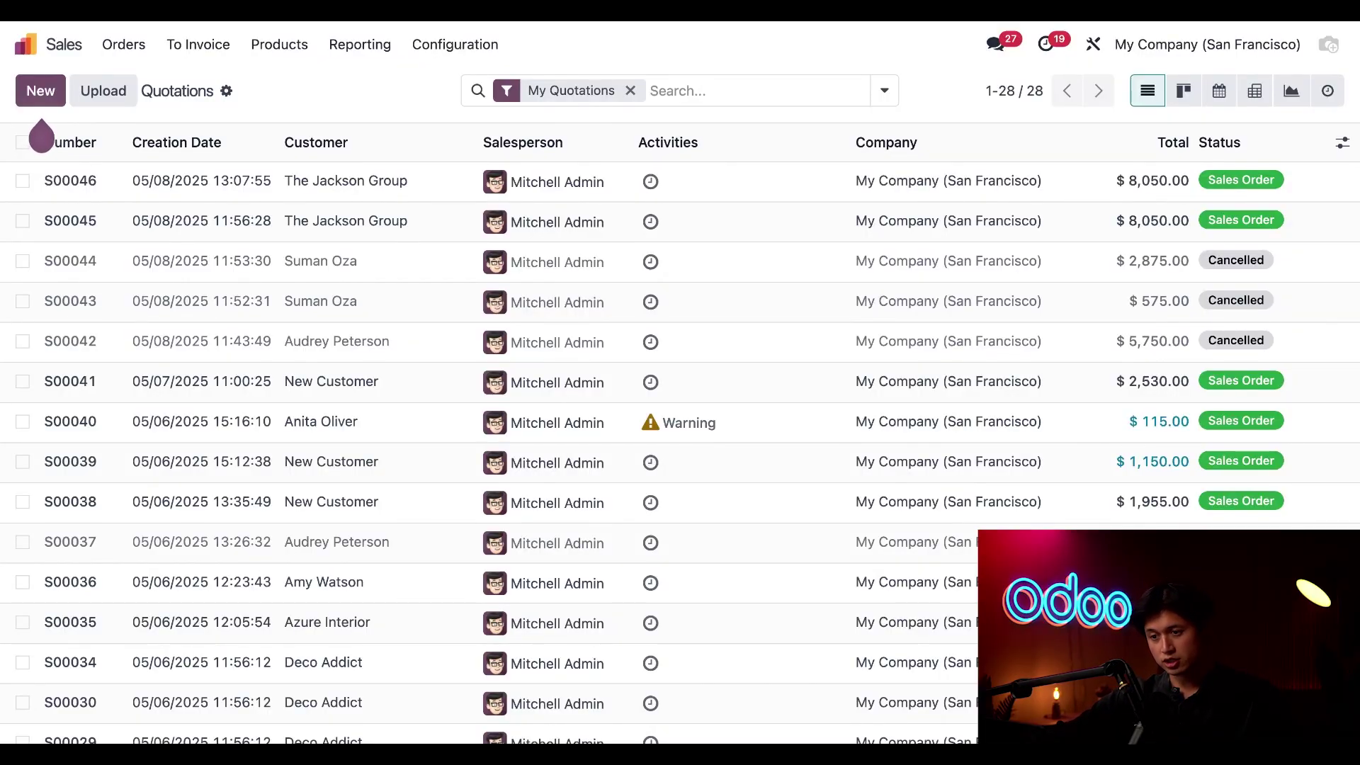
Start a new quotation for the customer with an ETO Design Service line
left_click(40, 91)
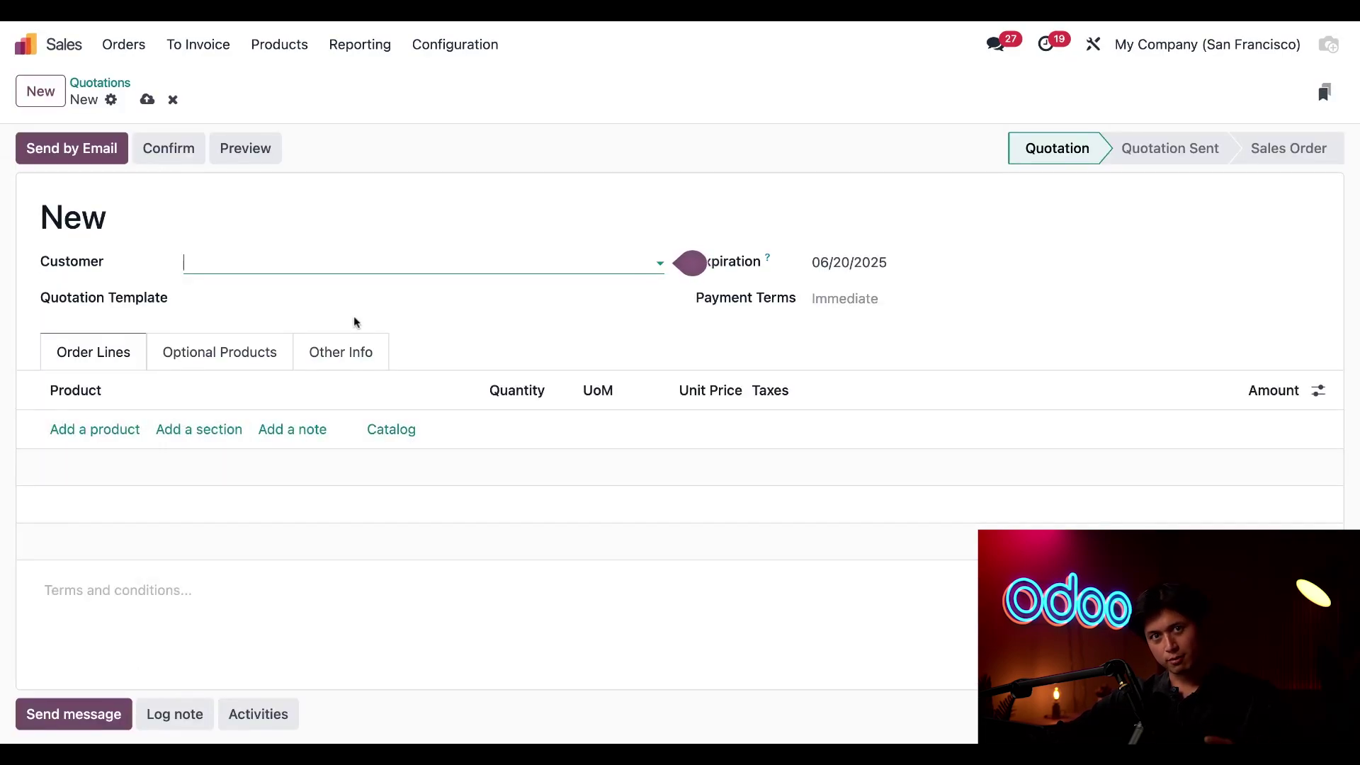
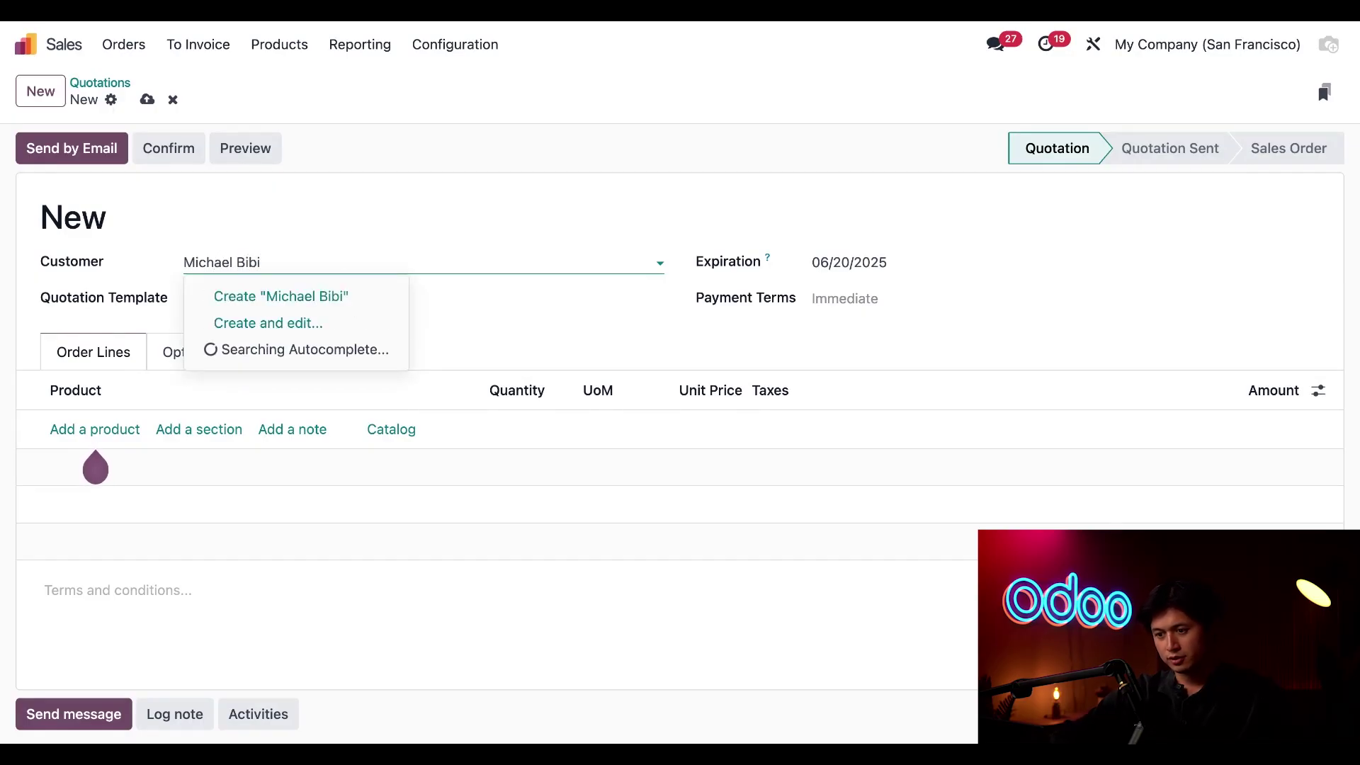
left_click(349, 297)
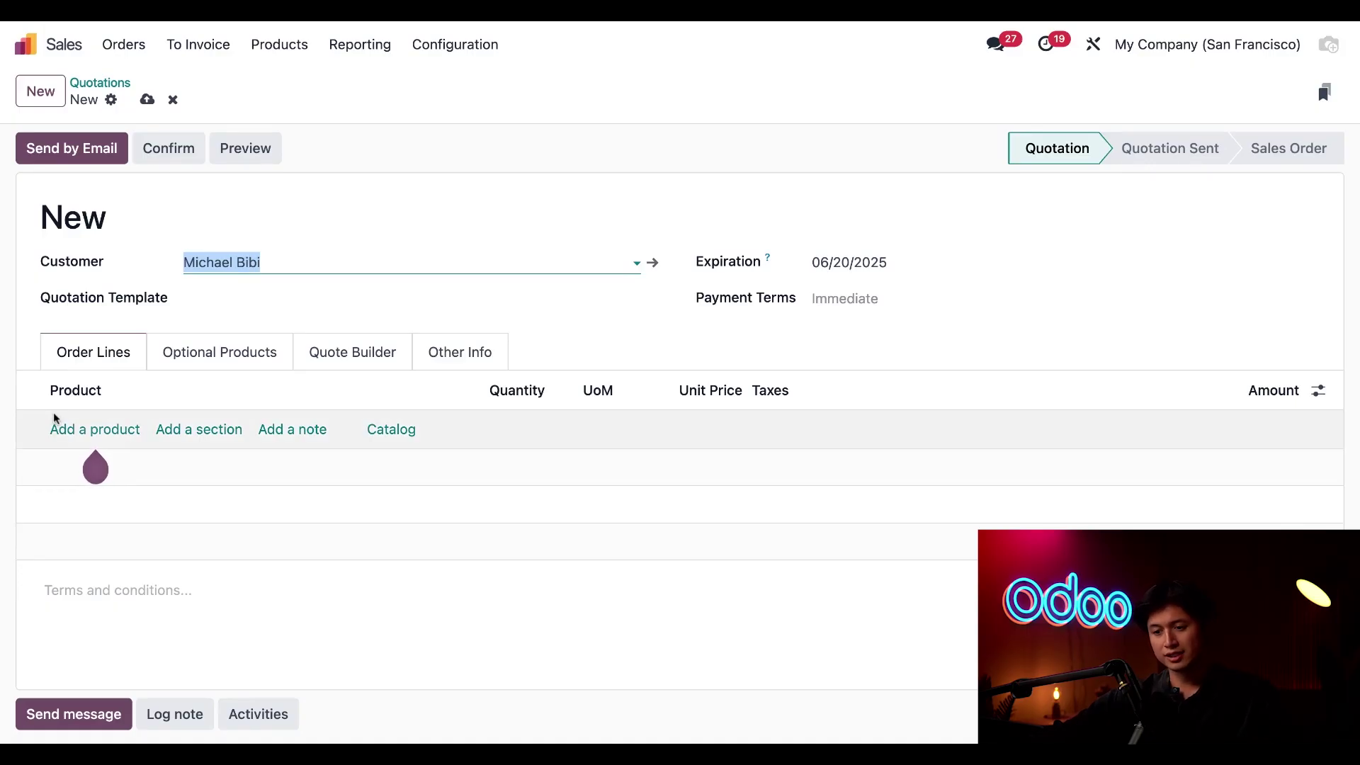
left_click(85, 430)
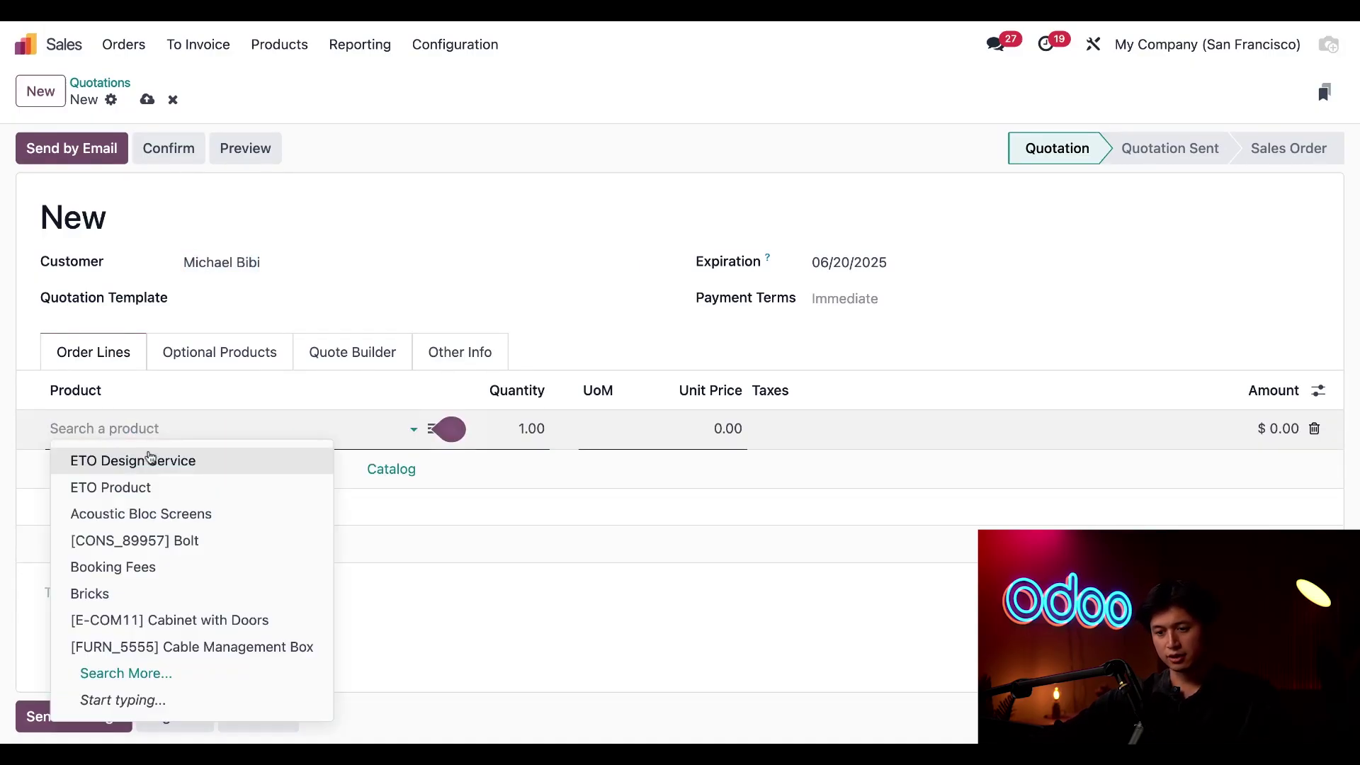
left_click(200, 464)
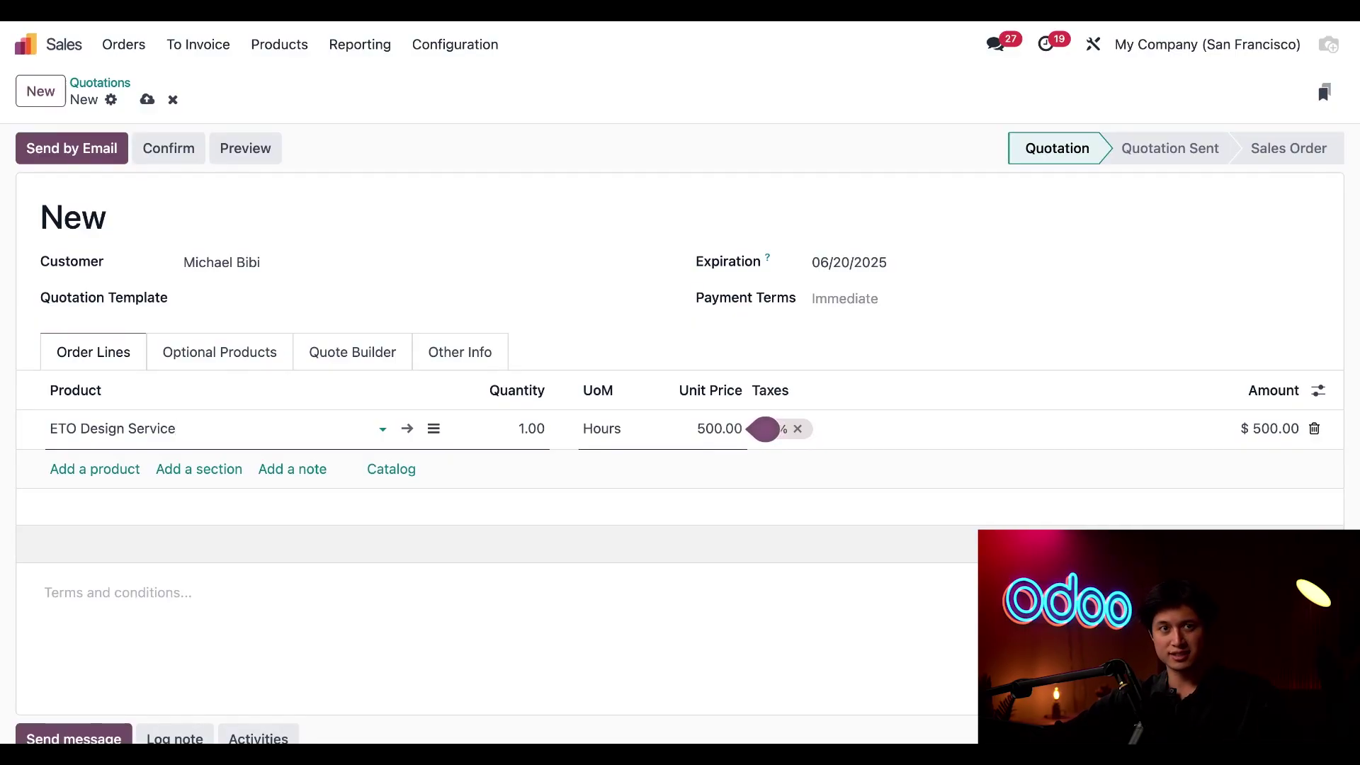
Set the line quantity to 10 hours and confirm it as sales order S00049
left_click(529, 429)
type("10")
left_click(566, 575)
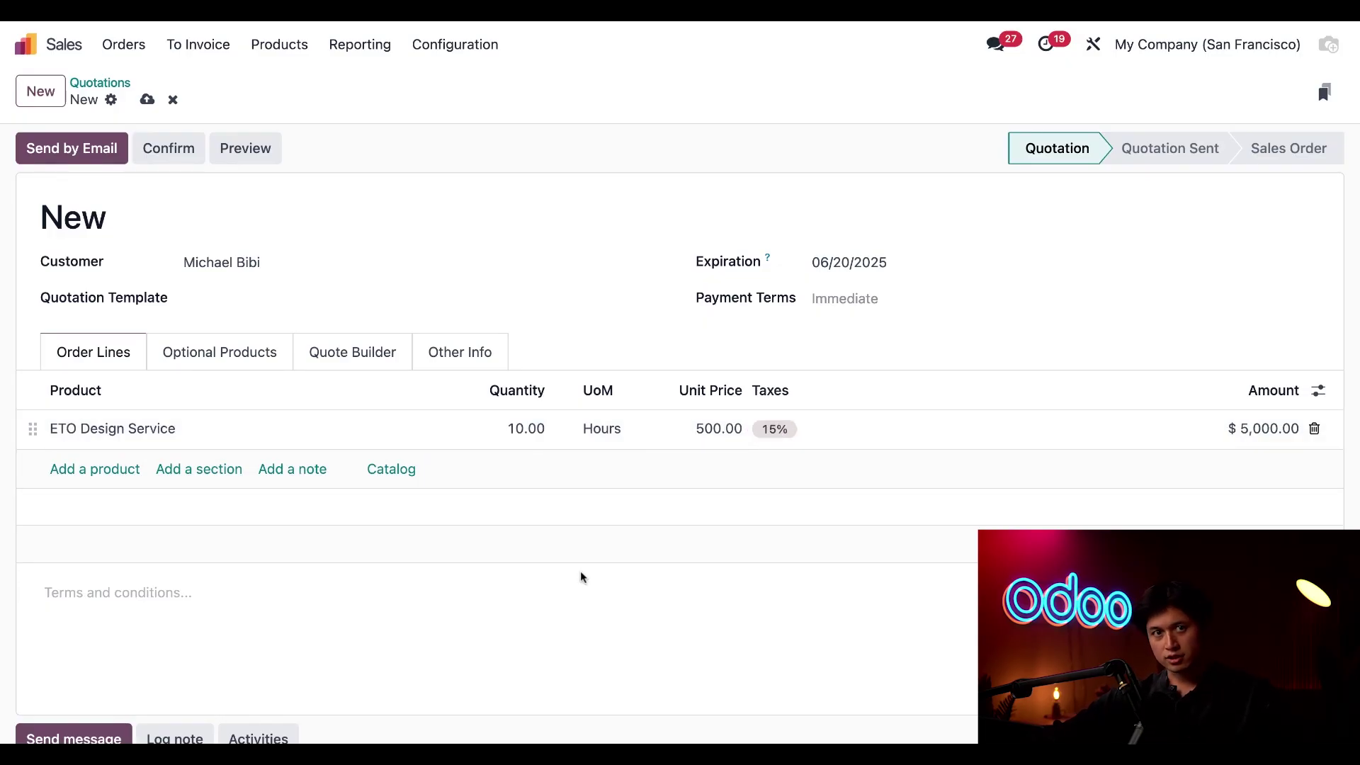
left_click(185, 162)
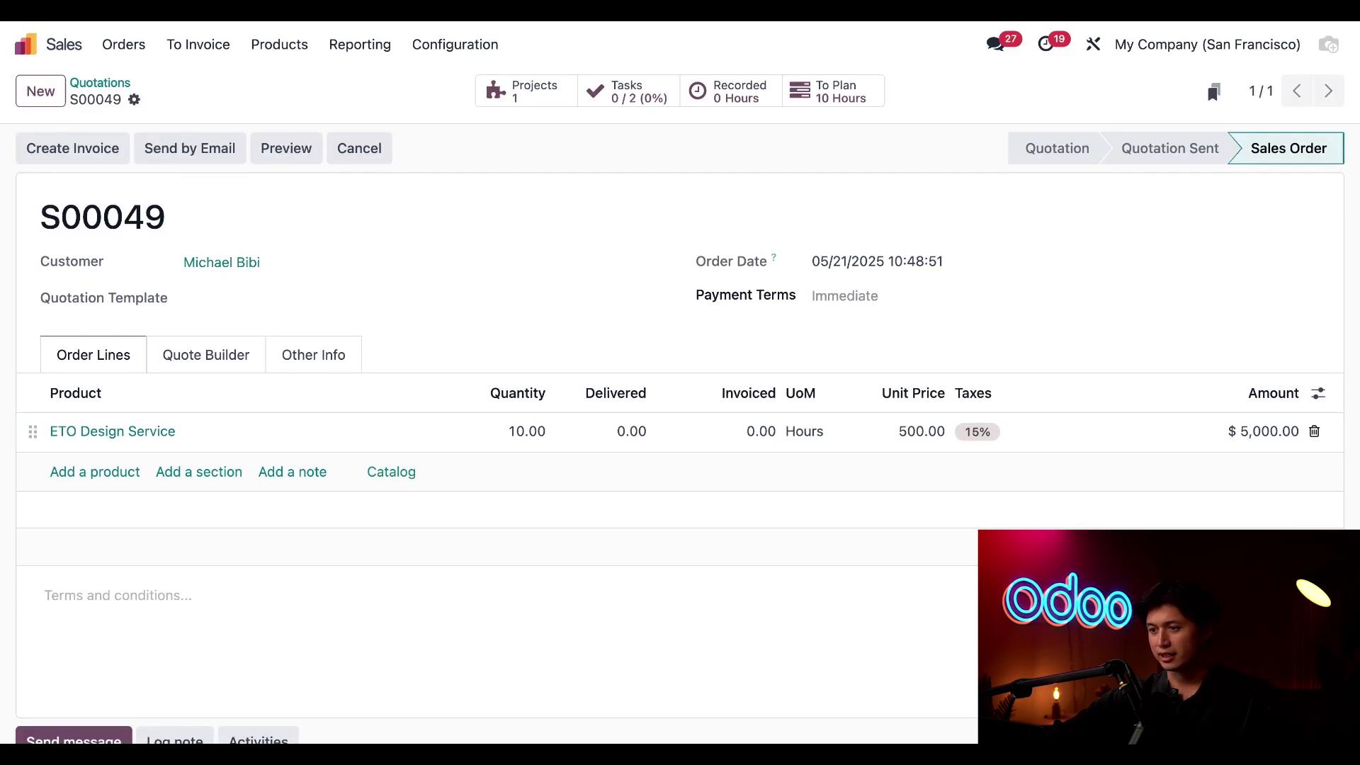
Show the Analytic Distribution column on the S00049 order lines
left_click(1318, 395)
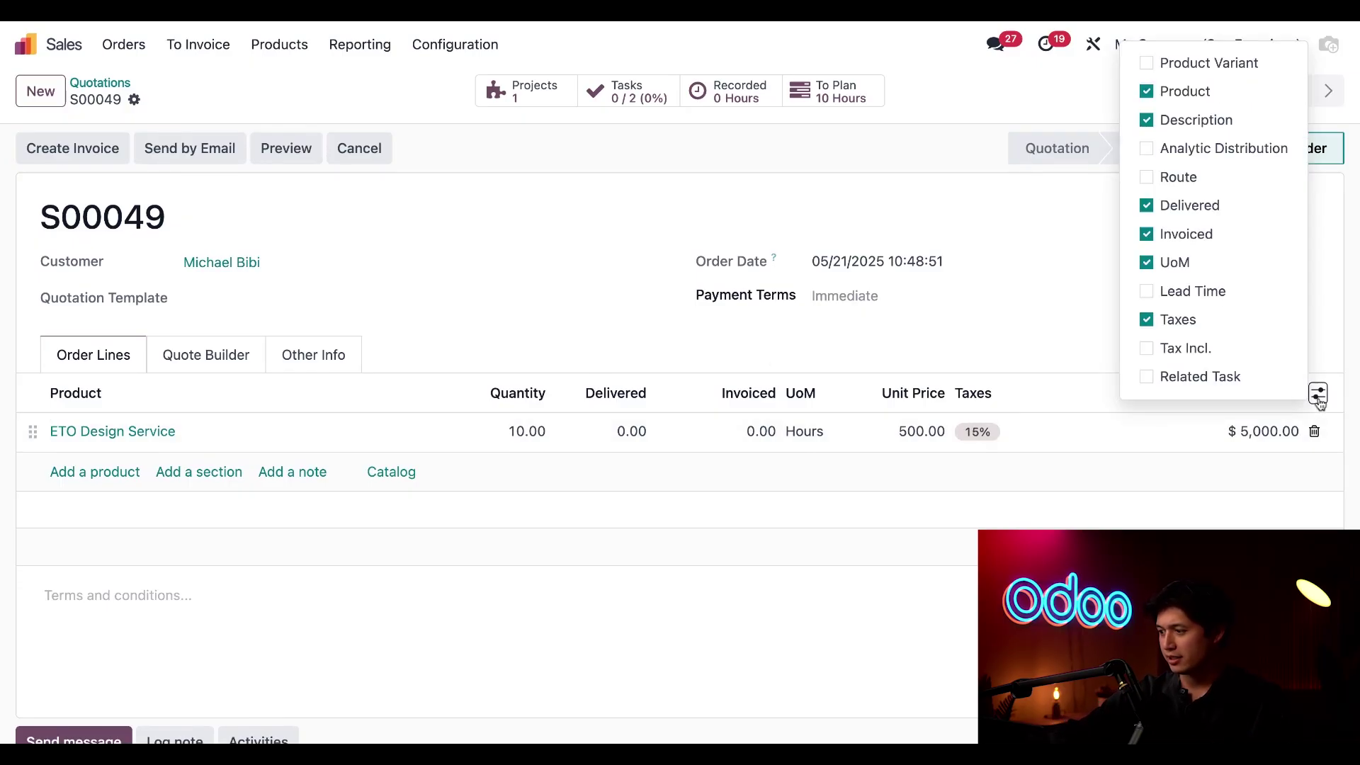
left_click(1146, 148)
left_click(560, 580)
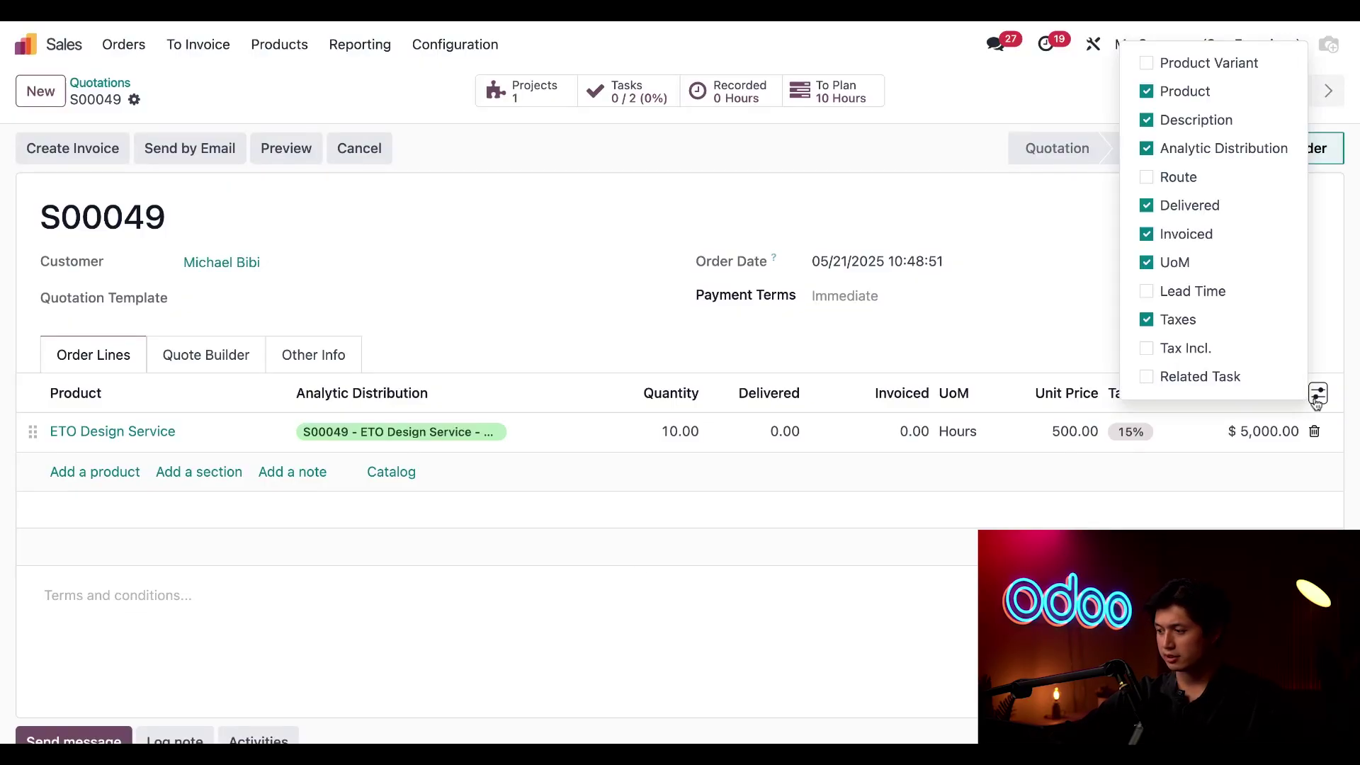
left_click(912, 647)
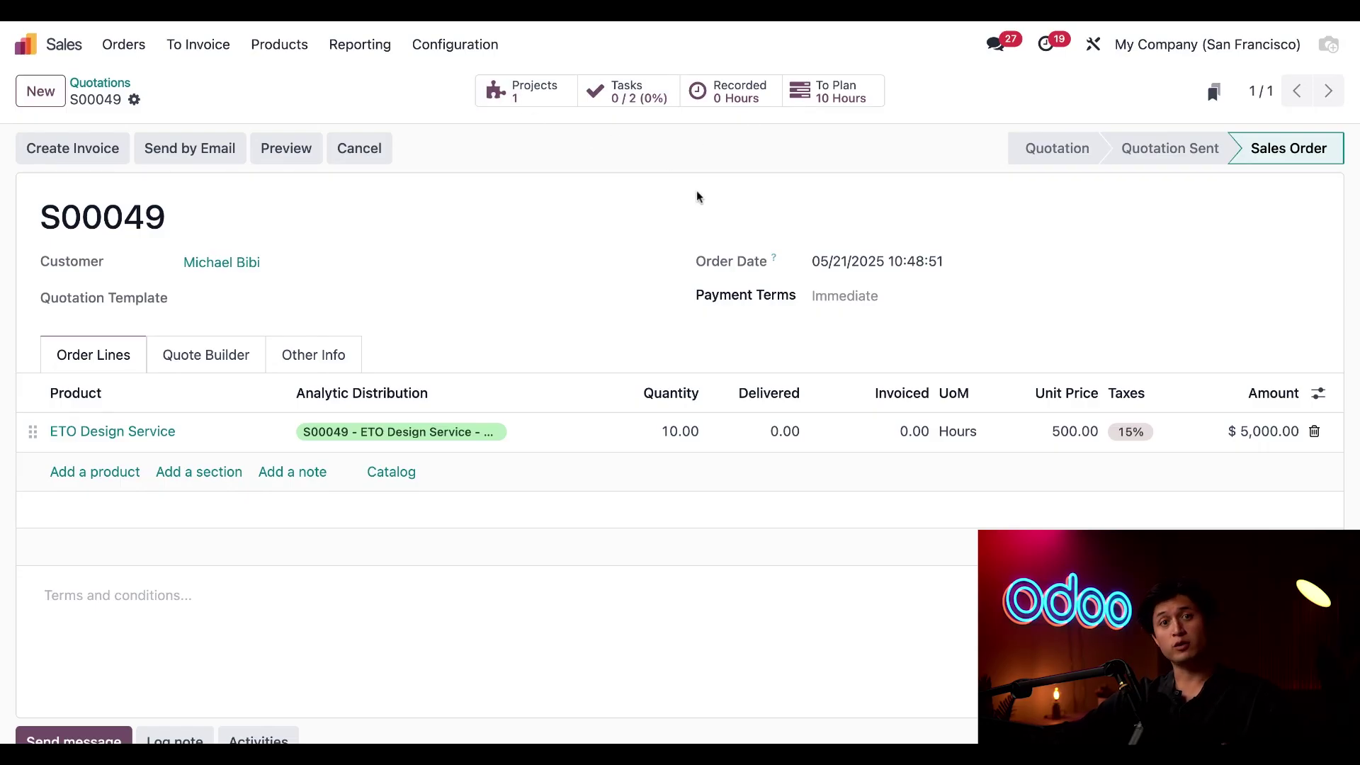
Review the S00049 - ETO Design Service project's Settings tab, then open the Projects overview
left_click(535, 99)
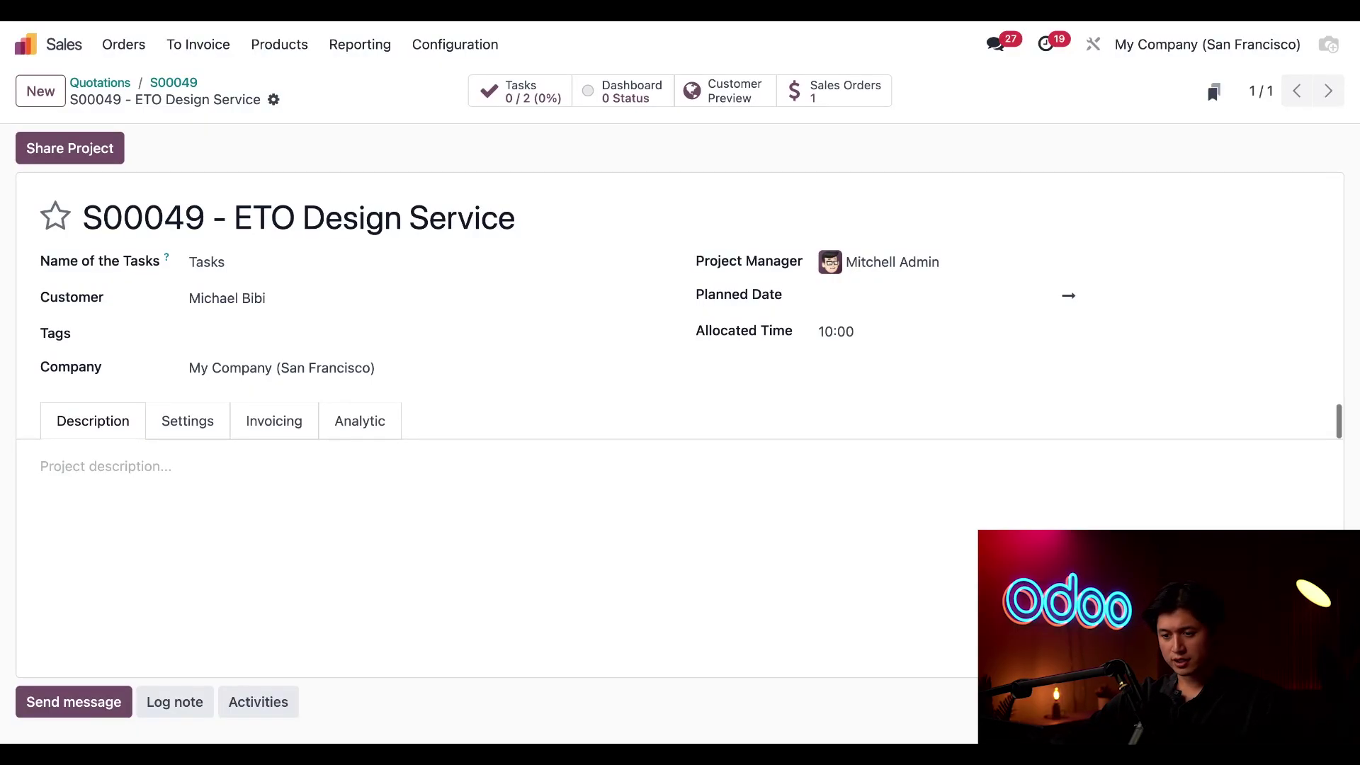
left_click(187, 422)
scroll(547, 522, "down", 8)
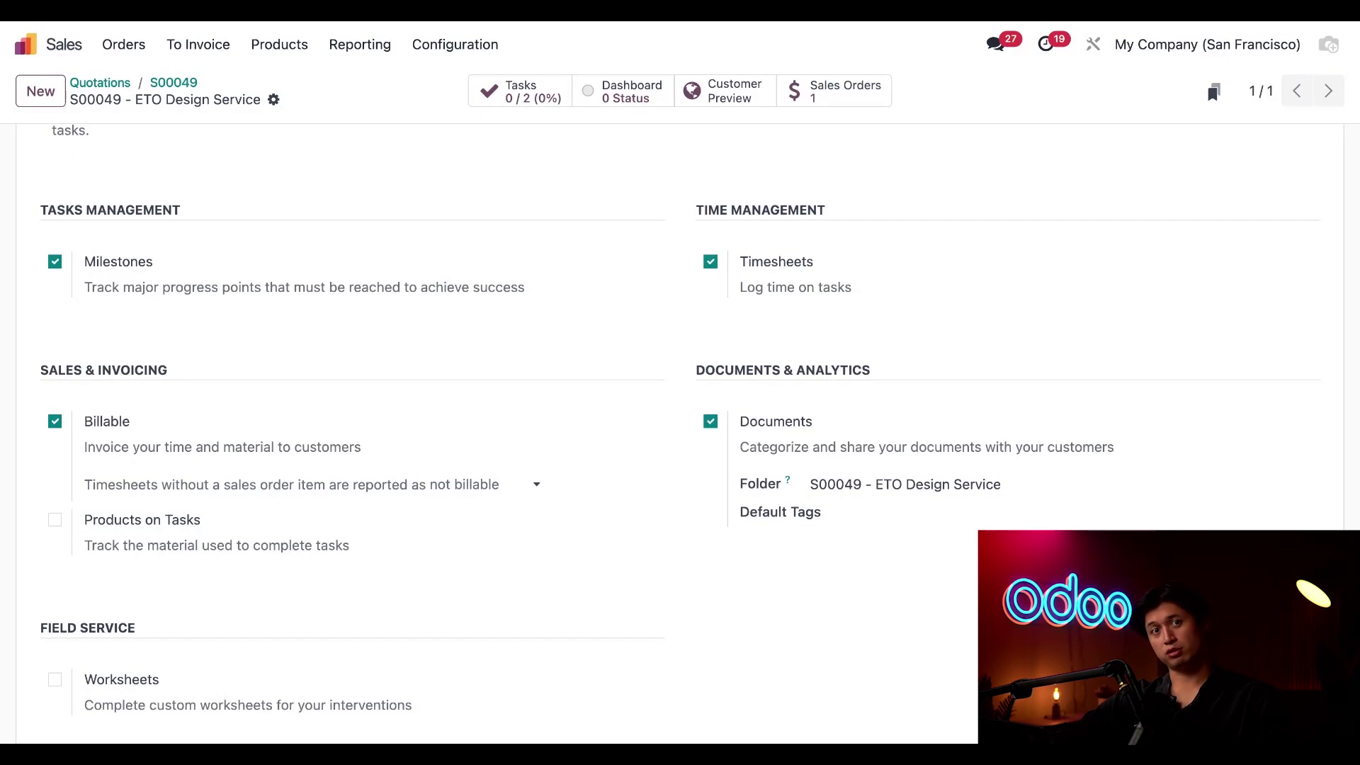
scroll(680, 425, "up", 8)
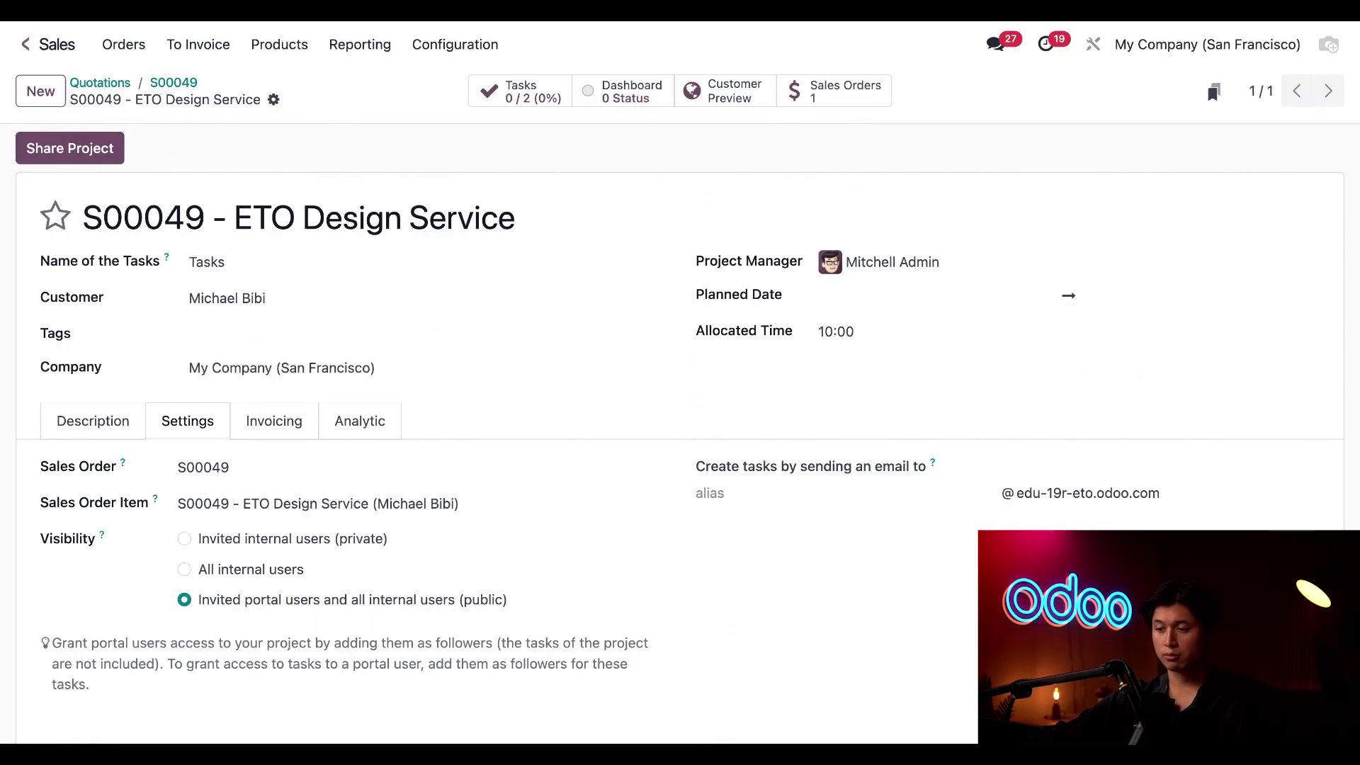
left_click(25, 44)
left_click(771, 302)
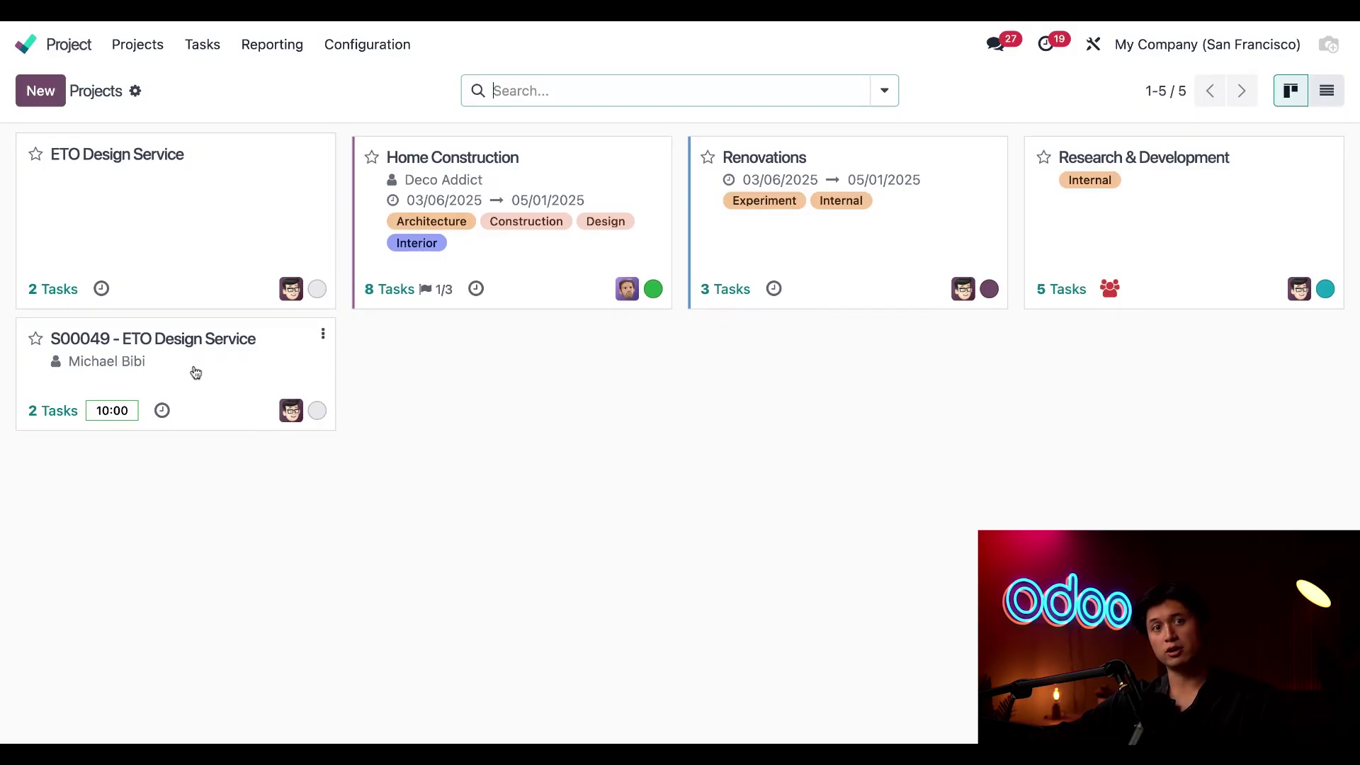
Open the S00049 - ETO Design Service project's task board
left_click(177, 375)
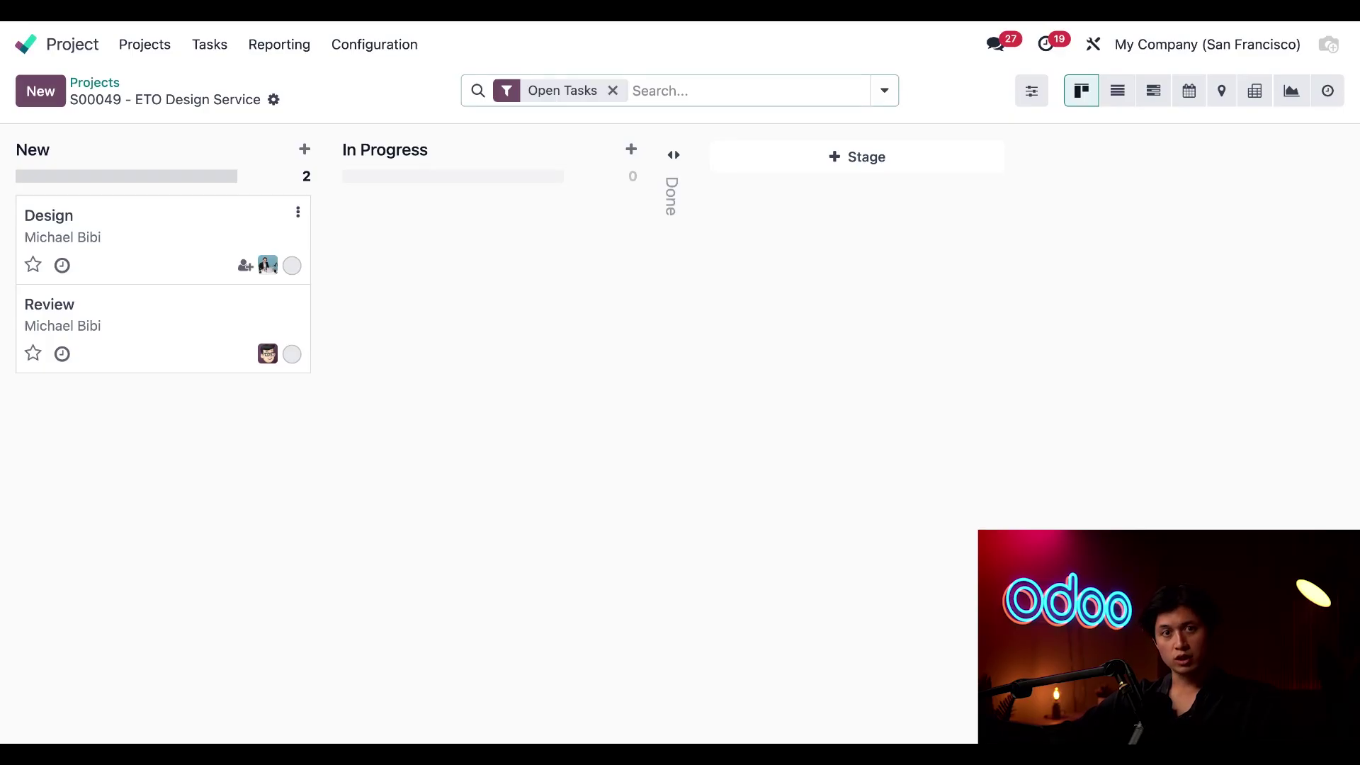
Set the Design task In Progress and log 1 hour for 'reviewing customer requests'
left_click(107, 227)
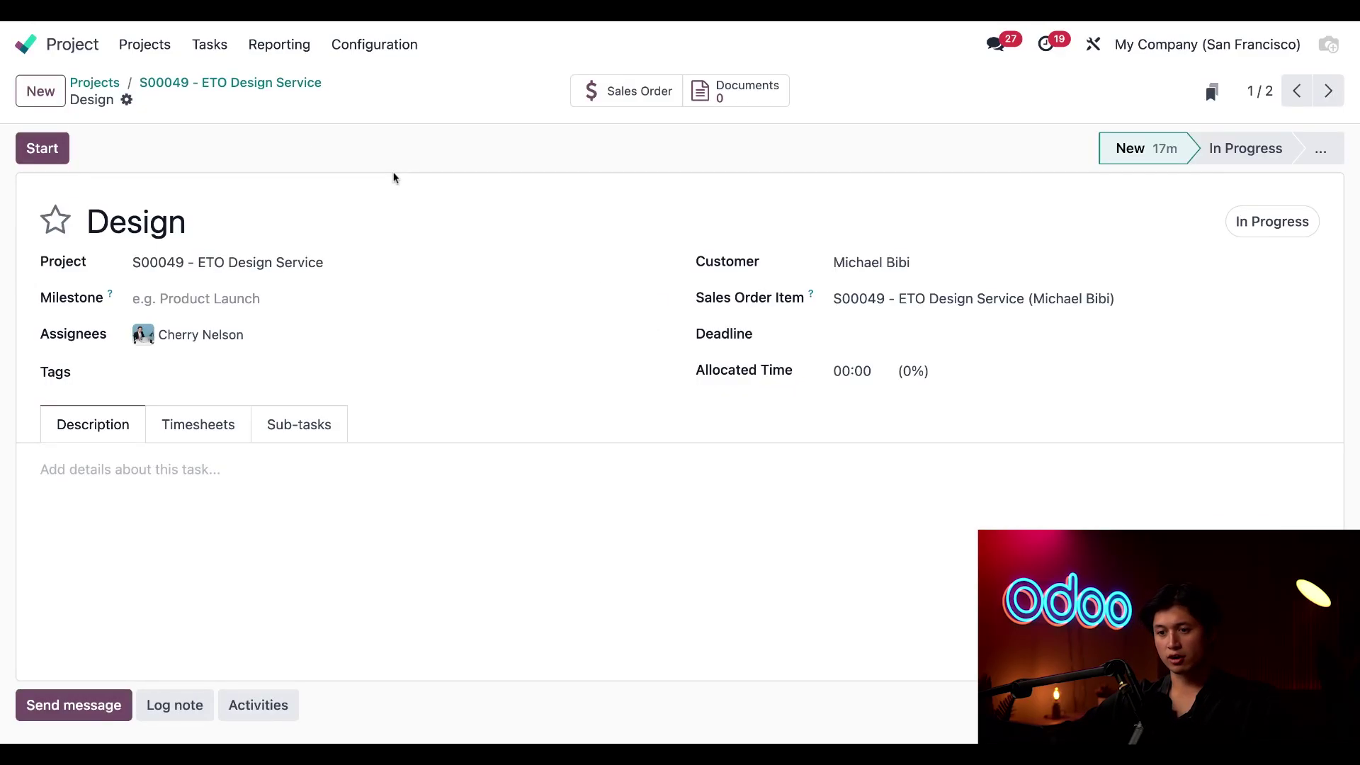
left_click(1245, 150)
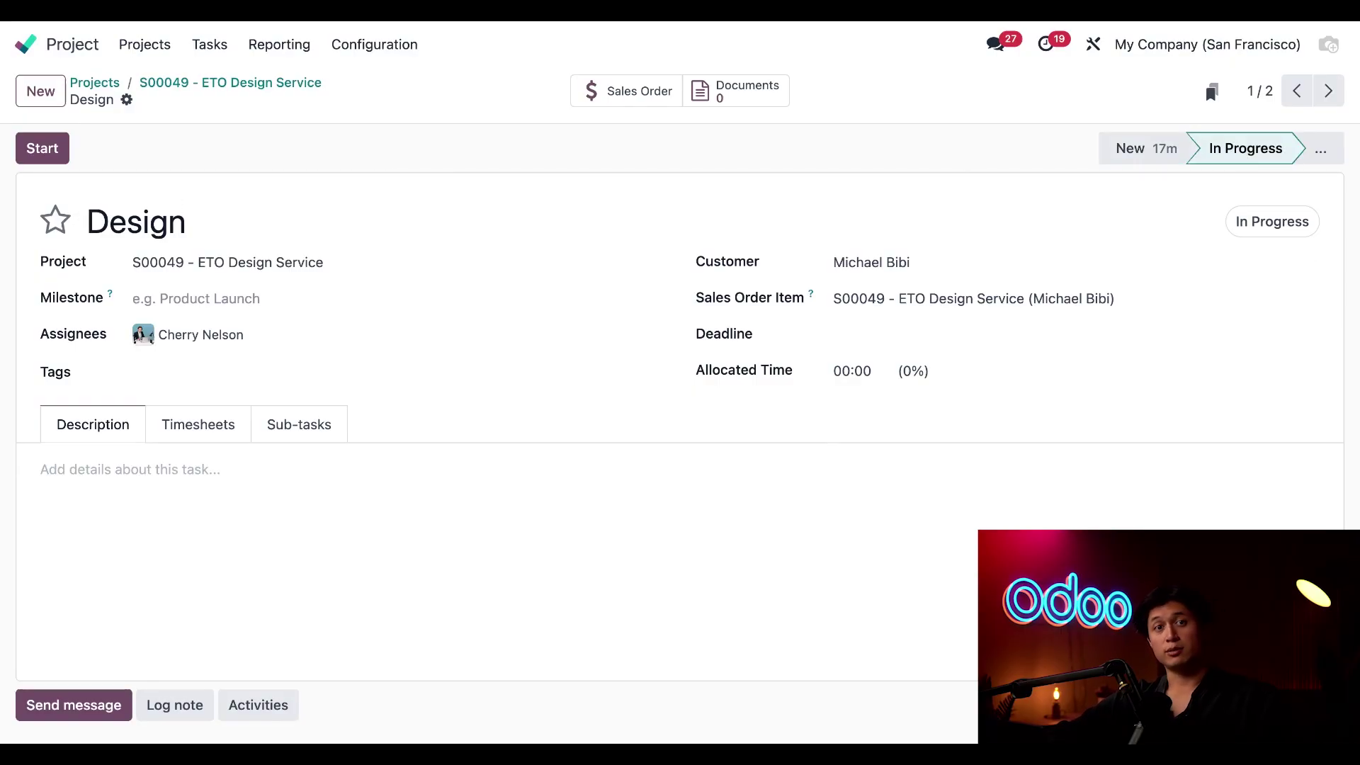
left_click(186, 429)
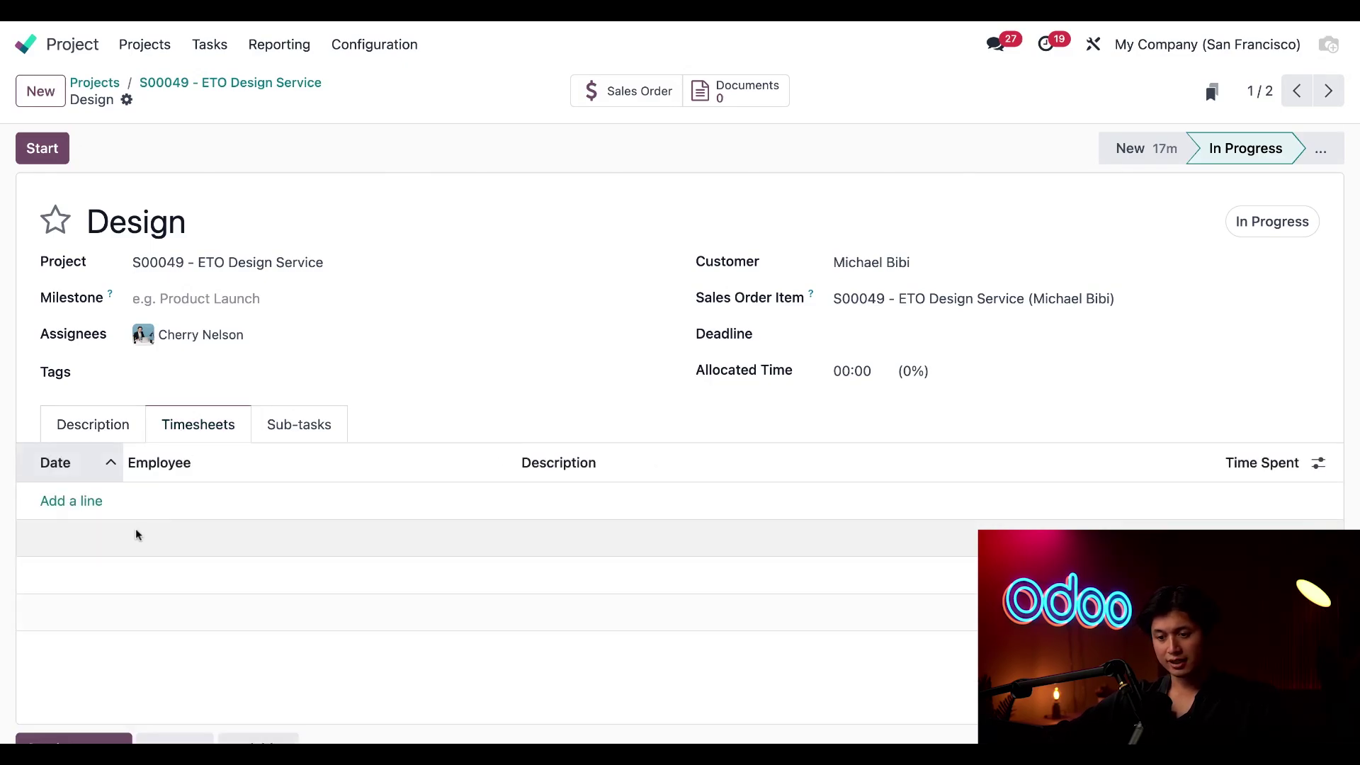
left_click(90, 503)
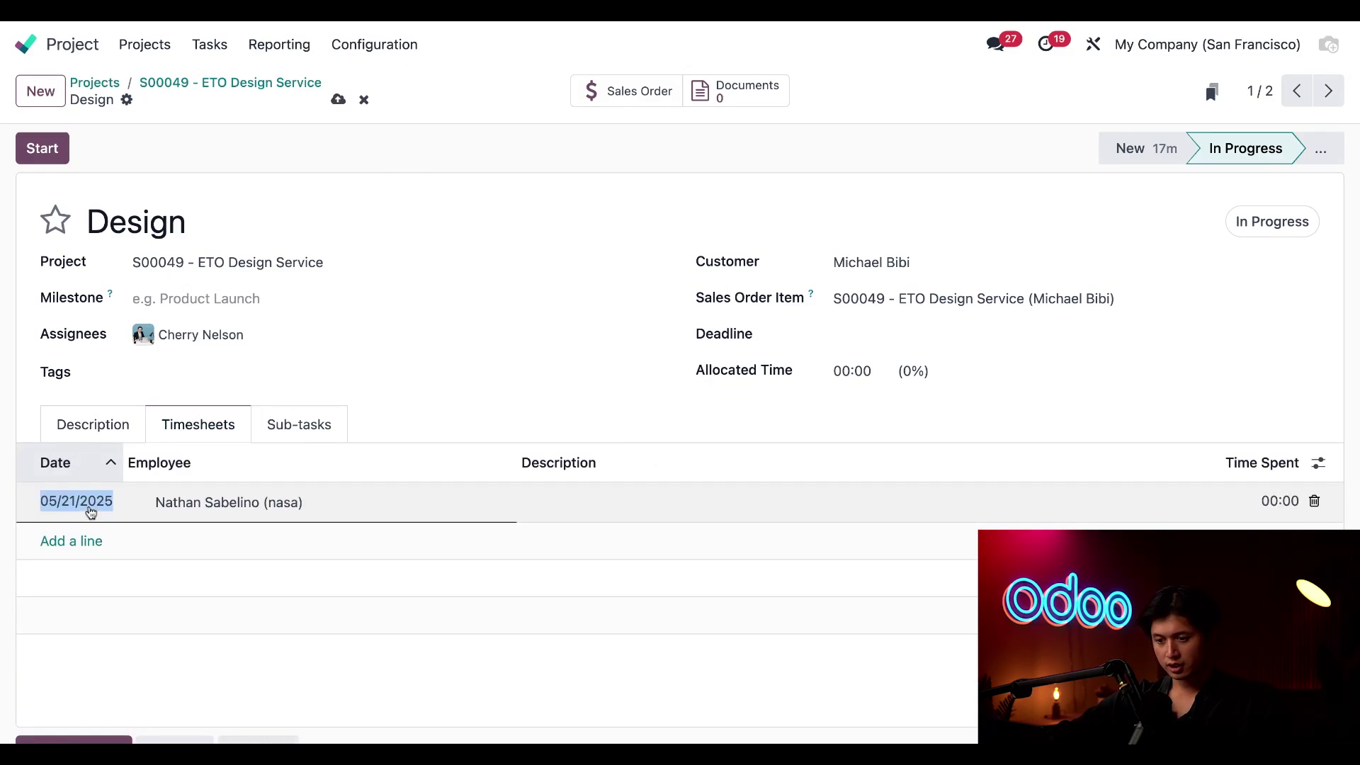
left_click_drag(156, 504, 232, 503)
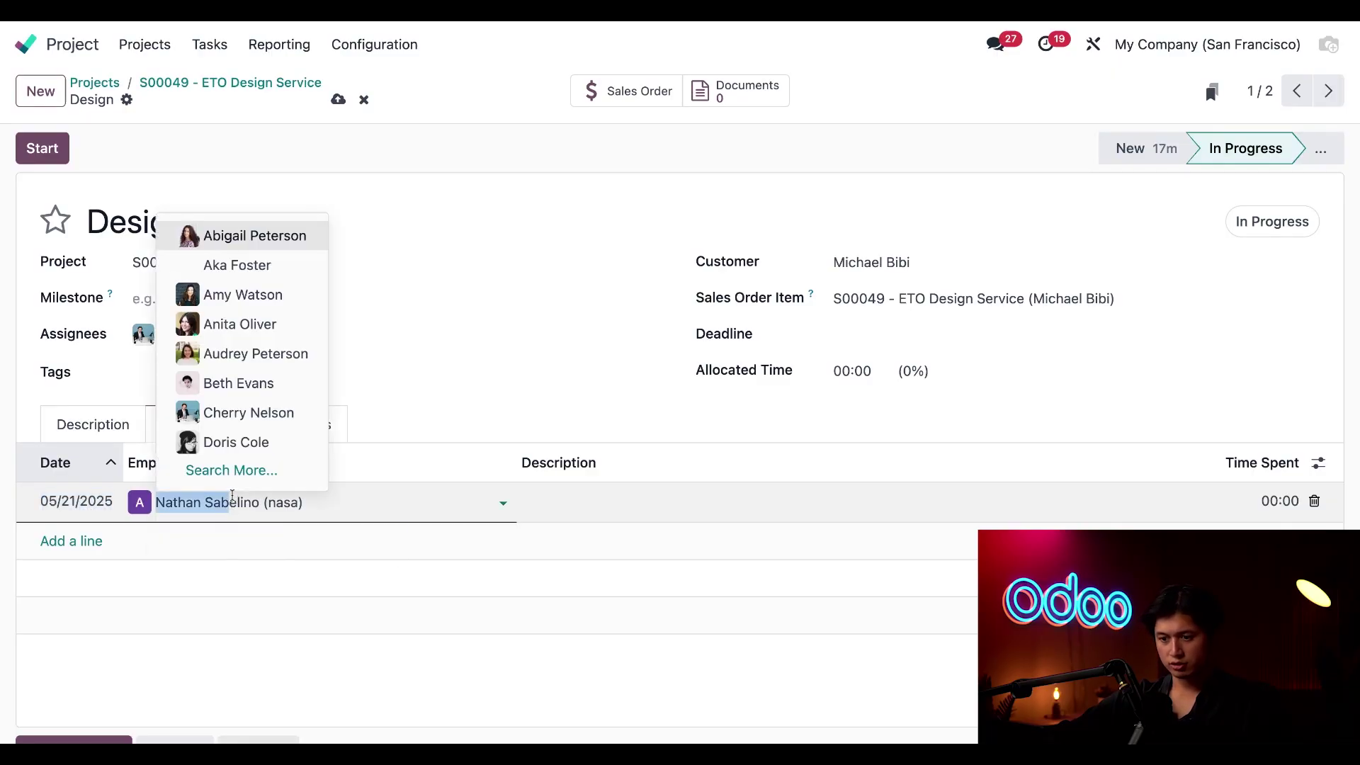
left_click(244, 413)
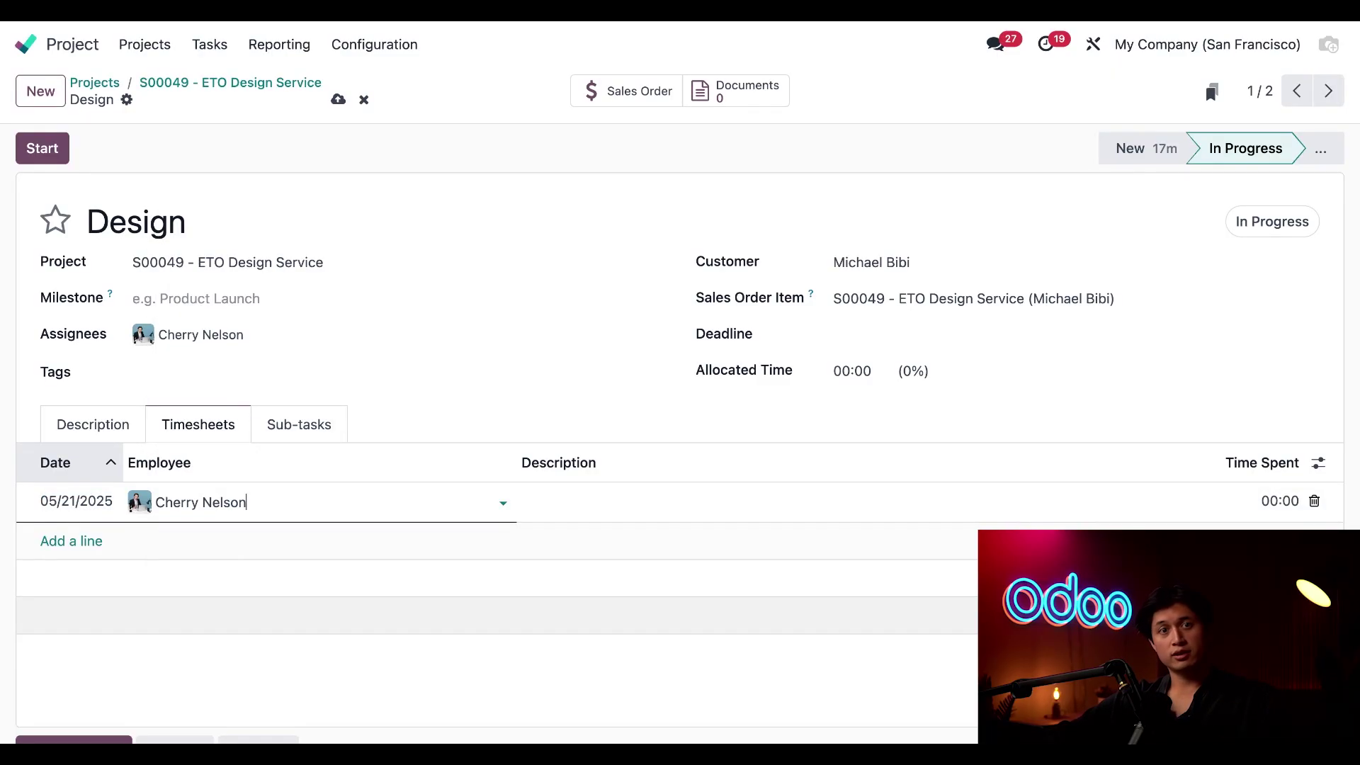
left_click(610, 505)
type("reviewing ")
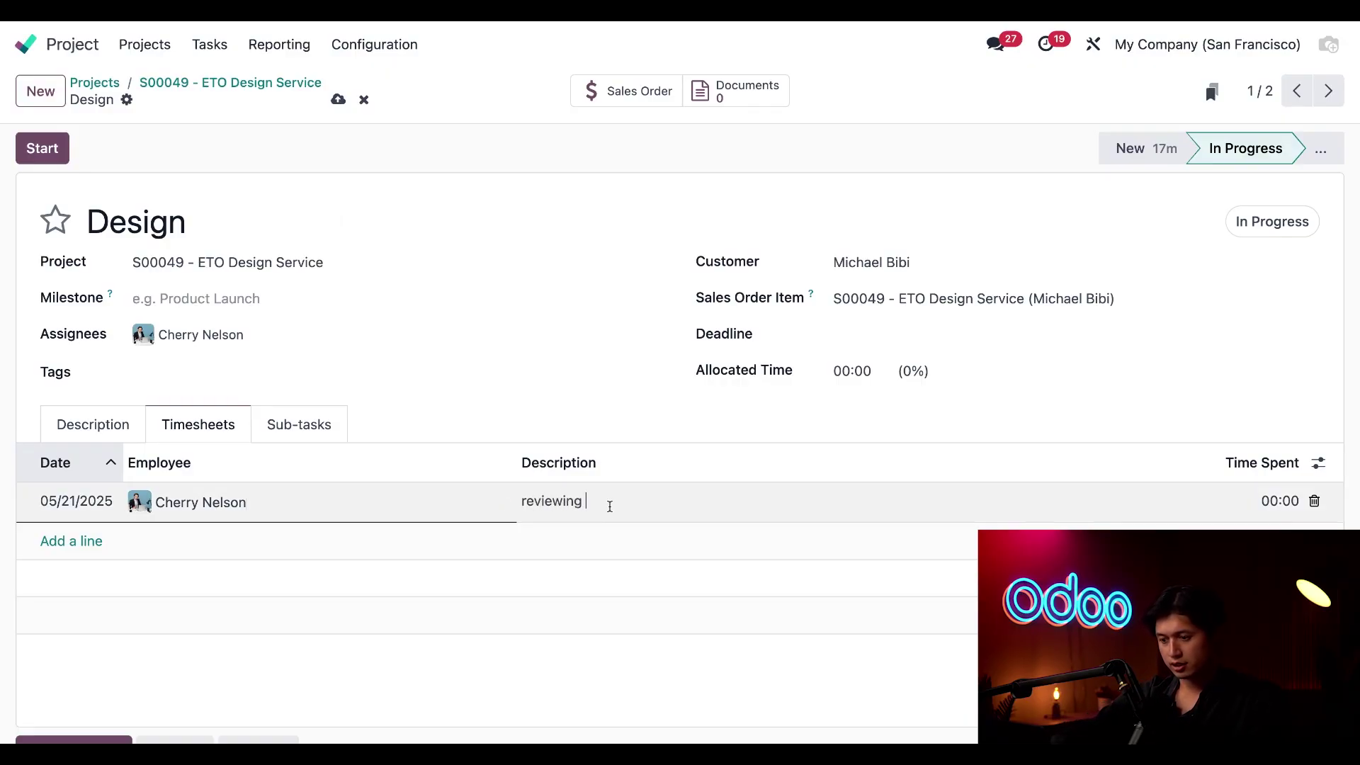
type("customer requests")
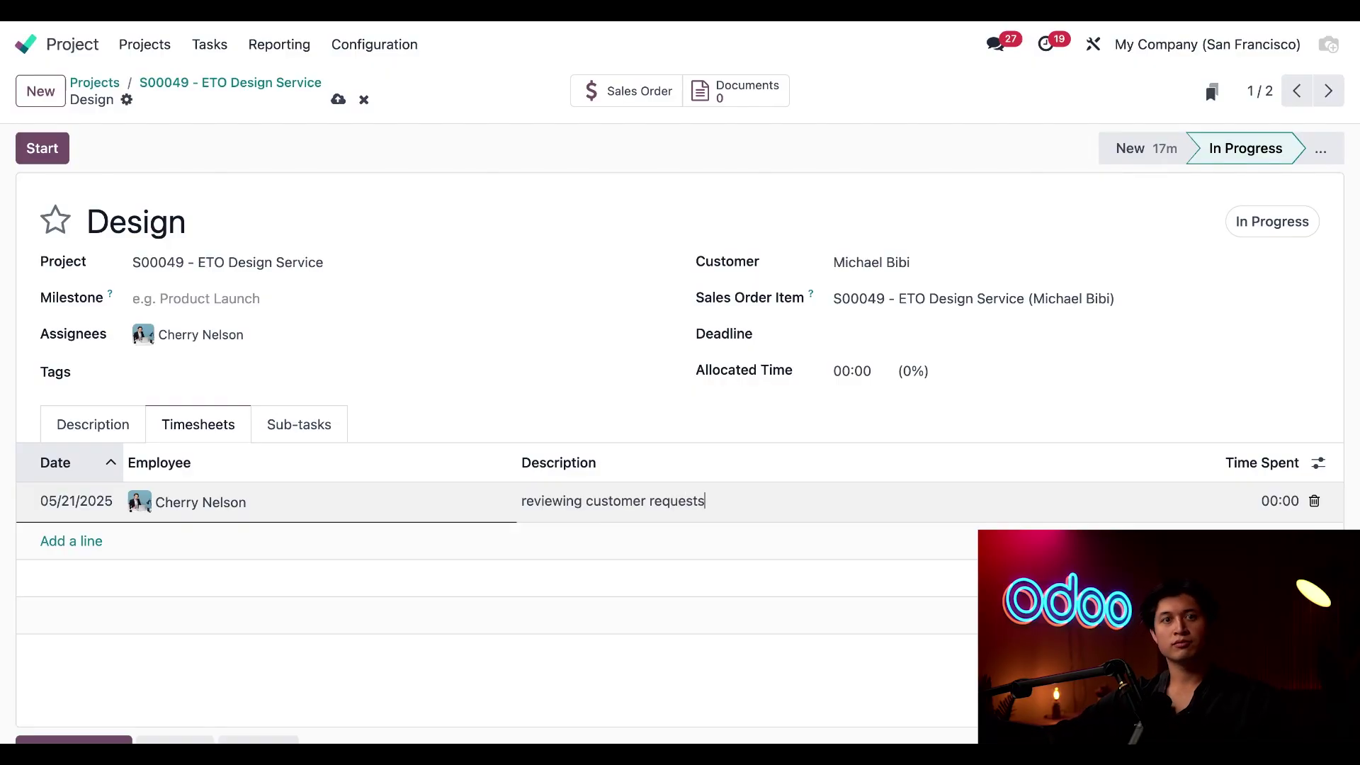
double_click(1279, 502)
left_click(1279, 502)
double_click(1279, 502)
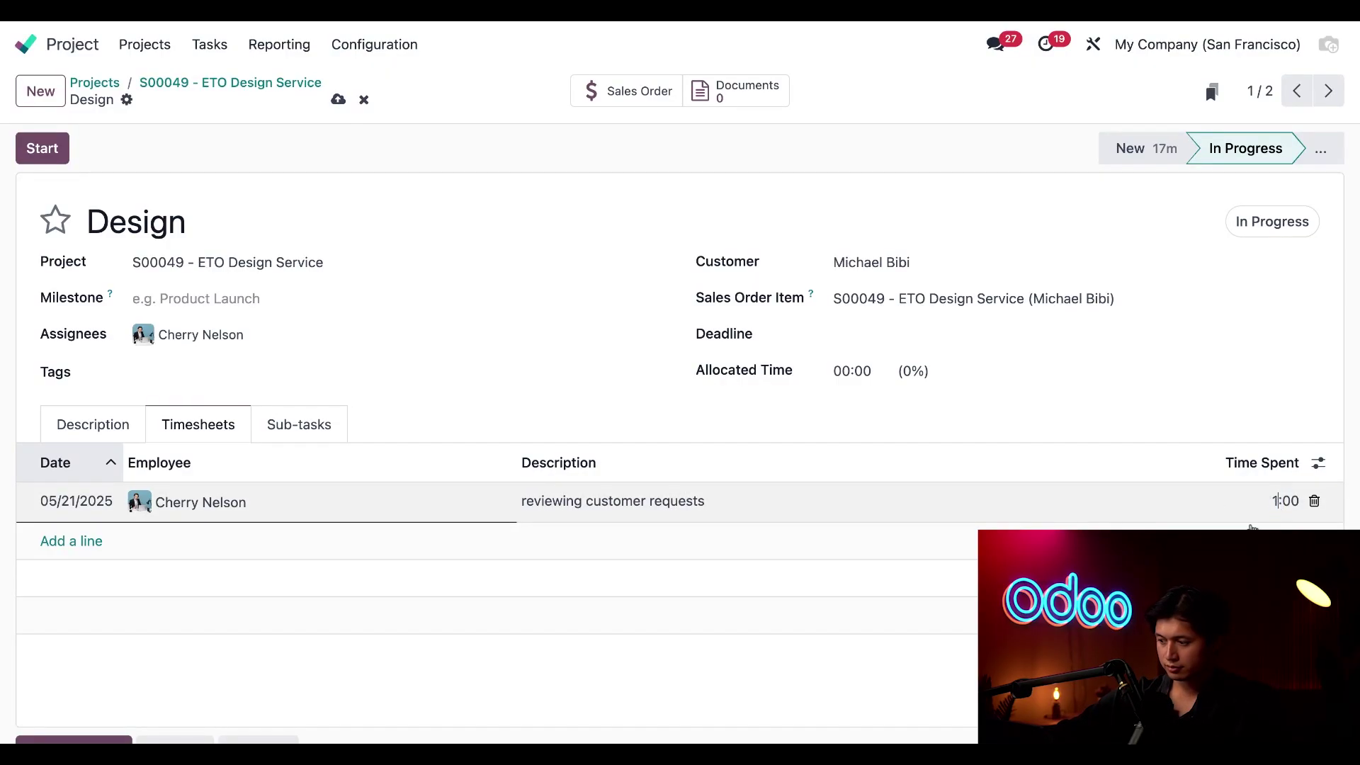
type("1")
left_click(956, 577)
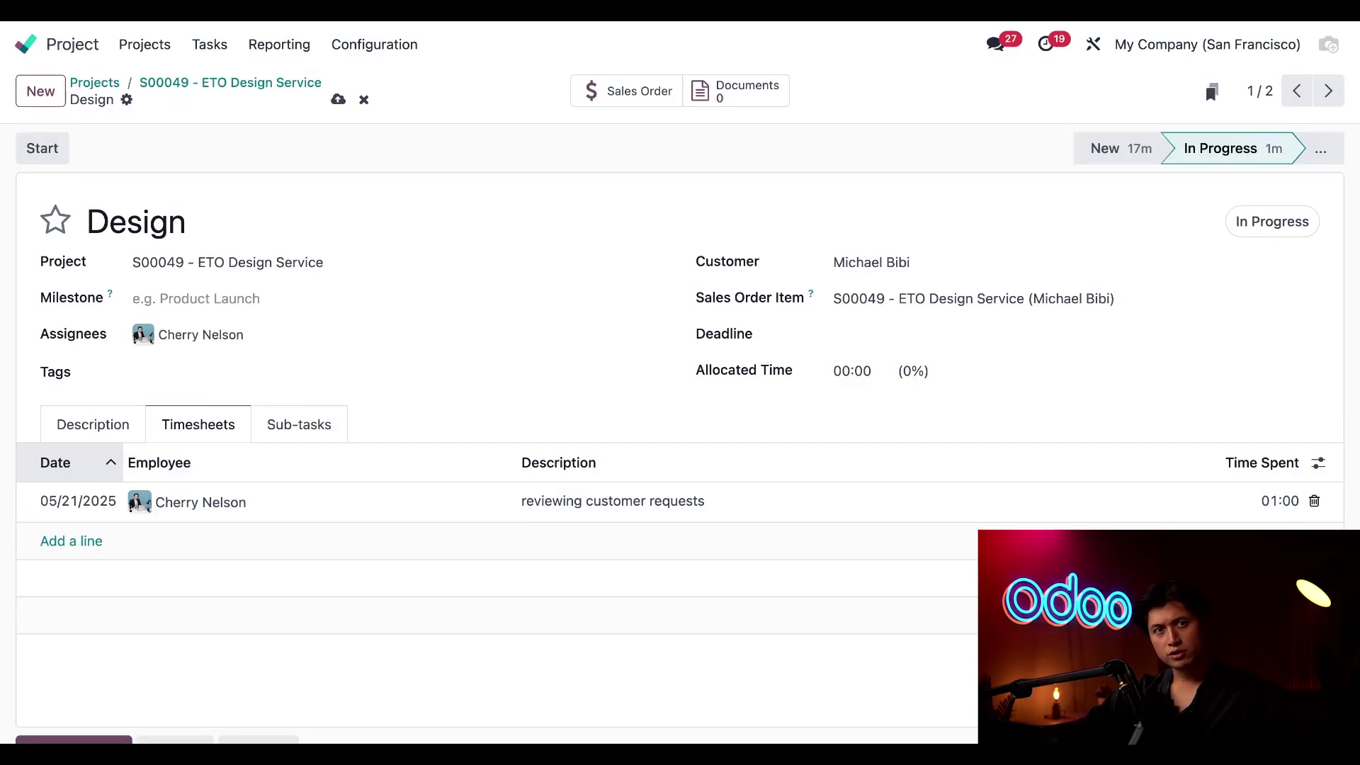
Add a second 7-hour line 'designing a really really really realllyy cool table'
left_click(81, 546)
left_click(288, 552)
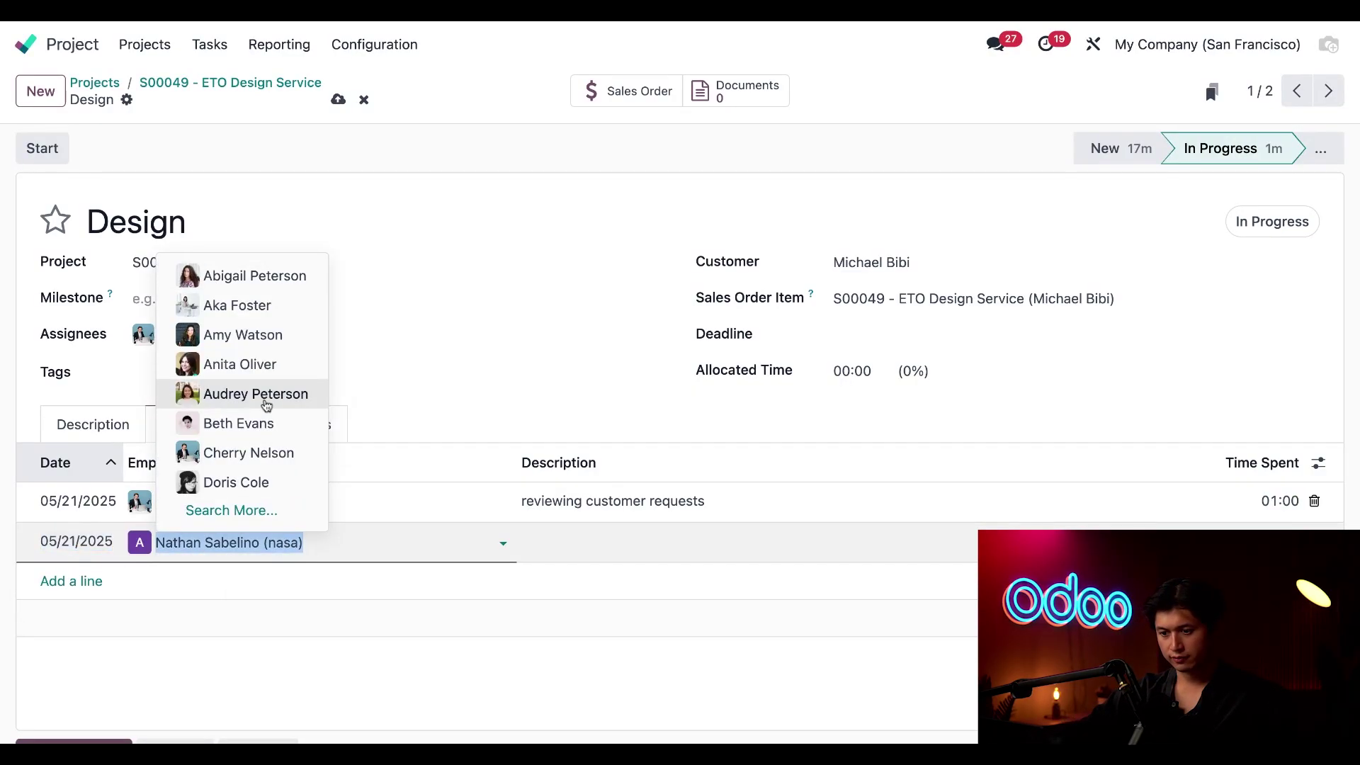
left_click(267, 449)
left_click(623, 547)
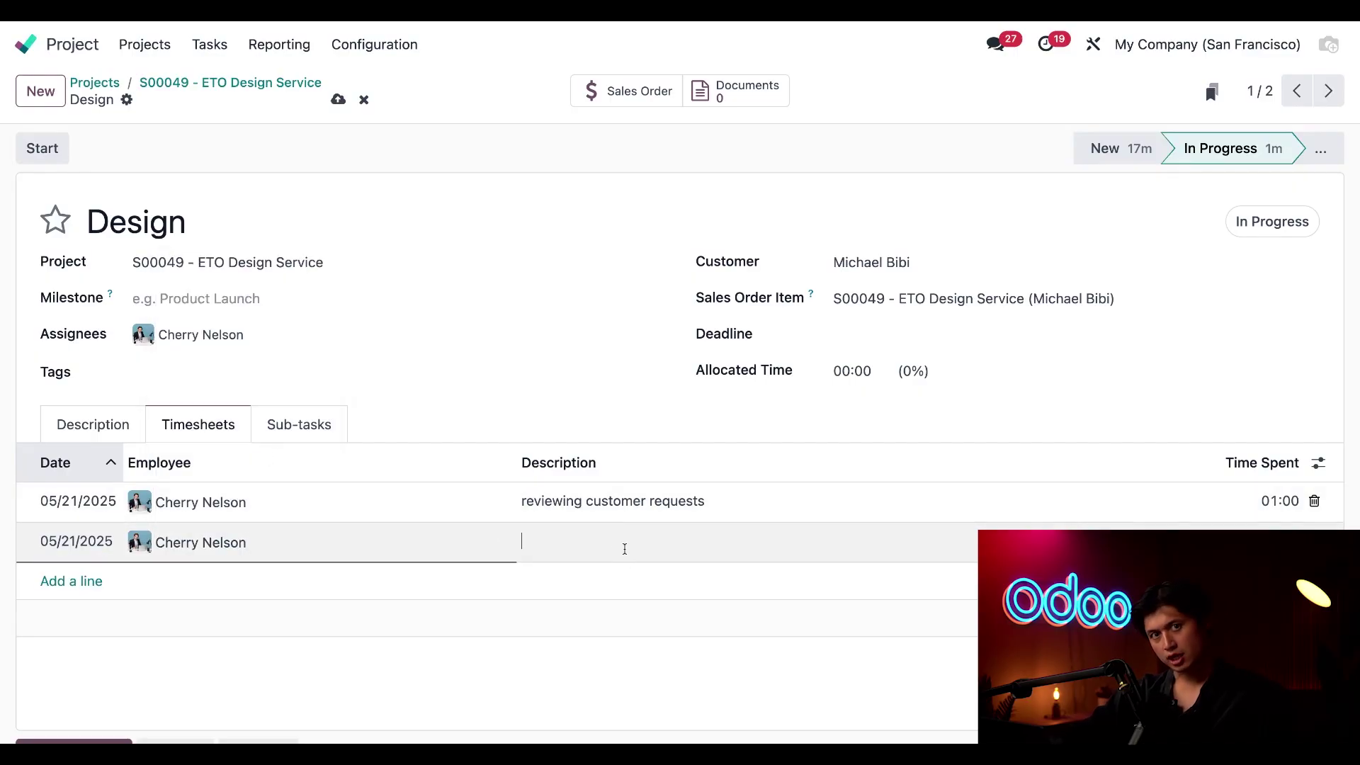
type("designing a real")
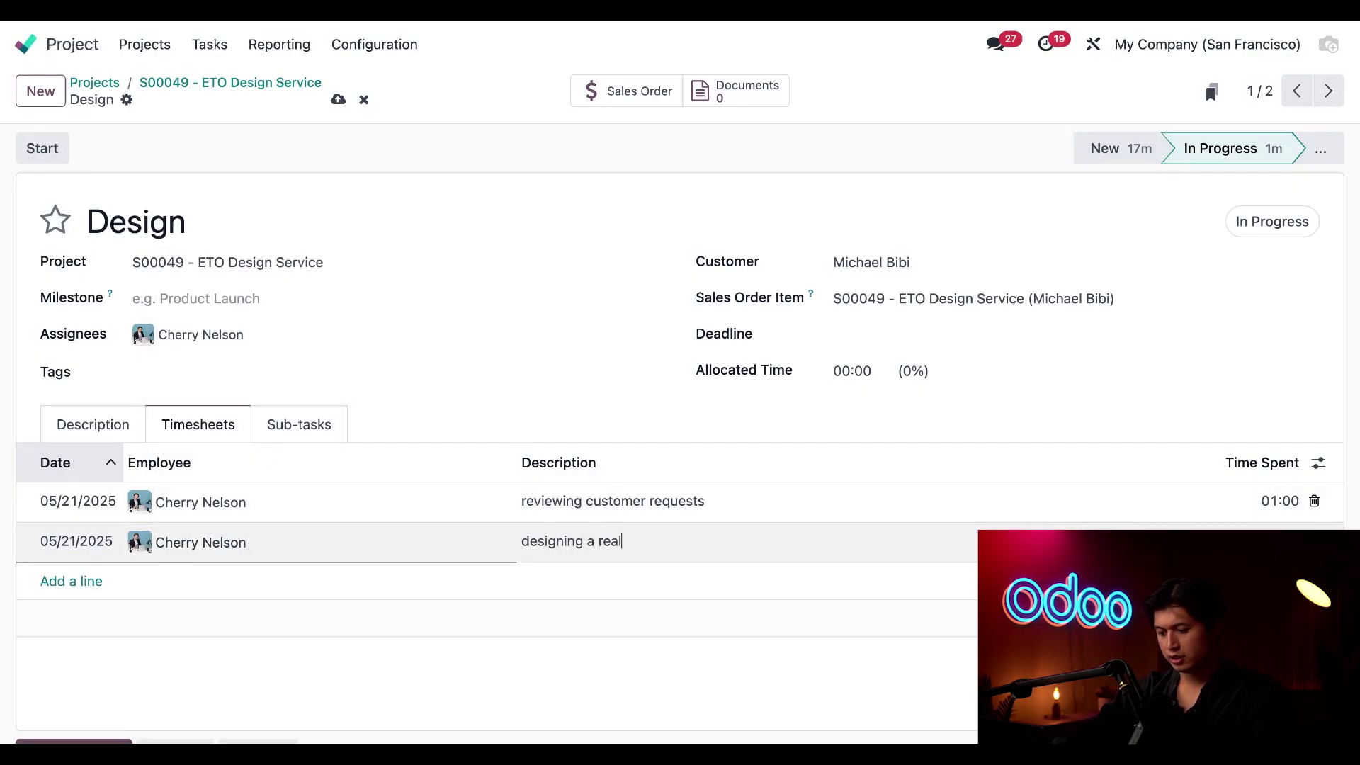
type("ly really rea")
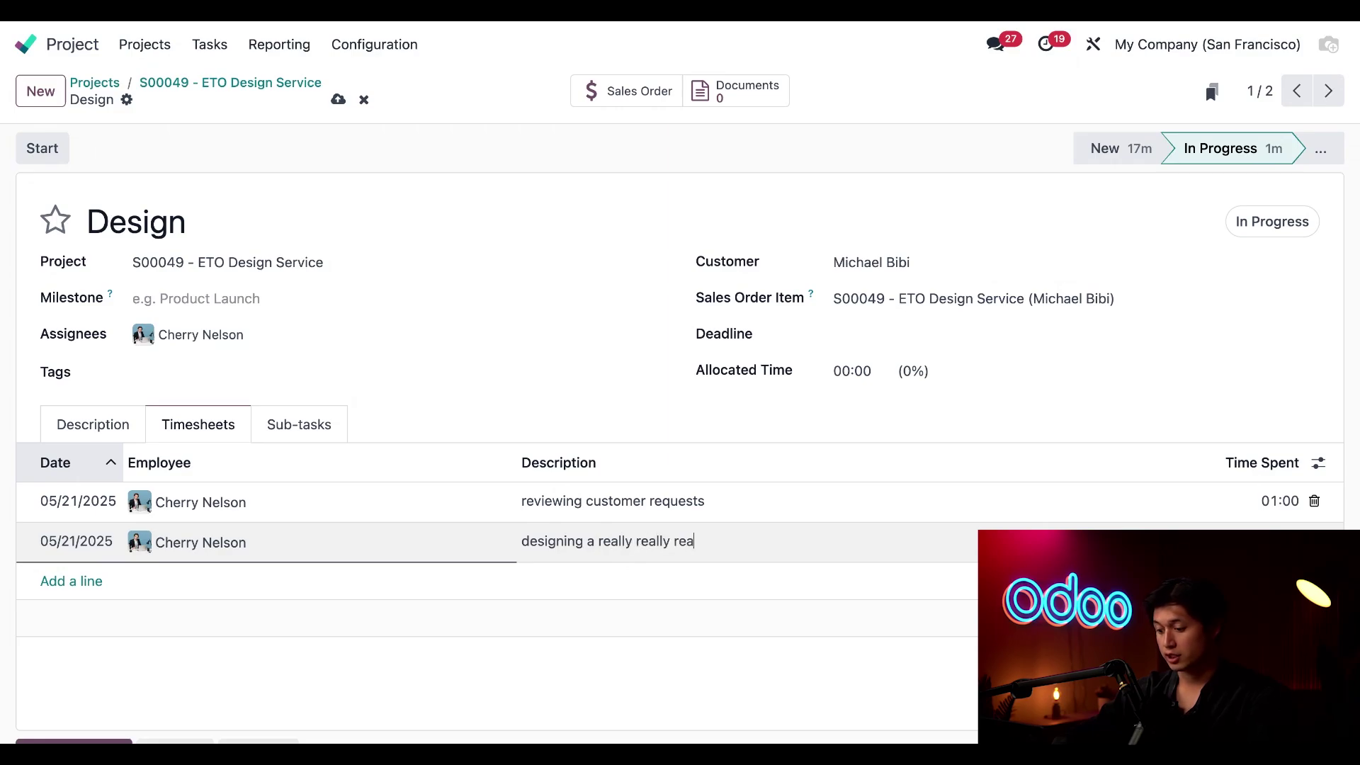
type("lly realllyy cool table")
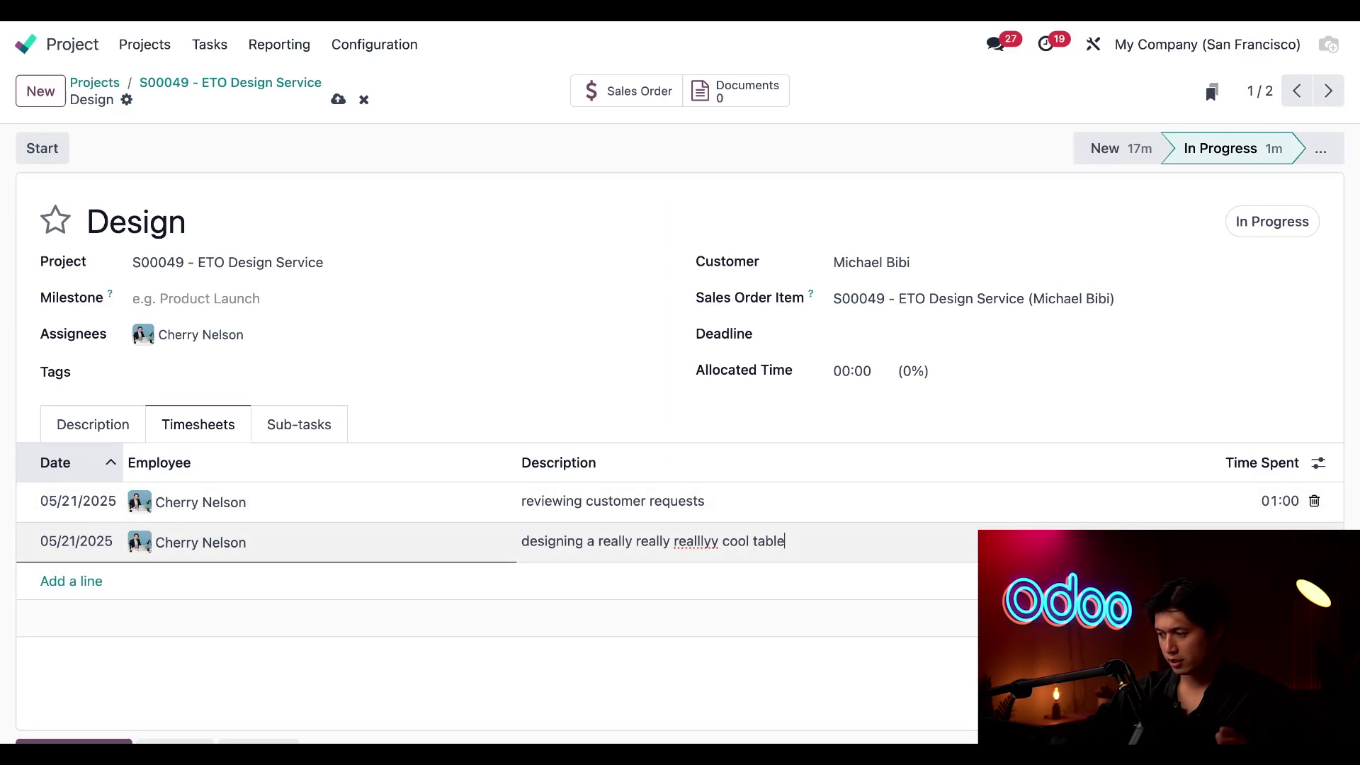
left_click(1275, 556)
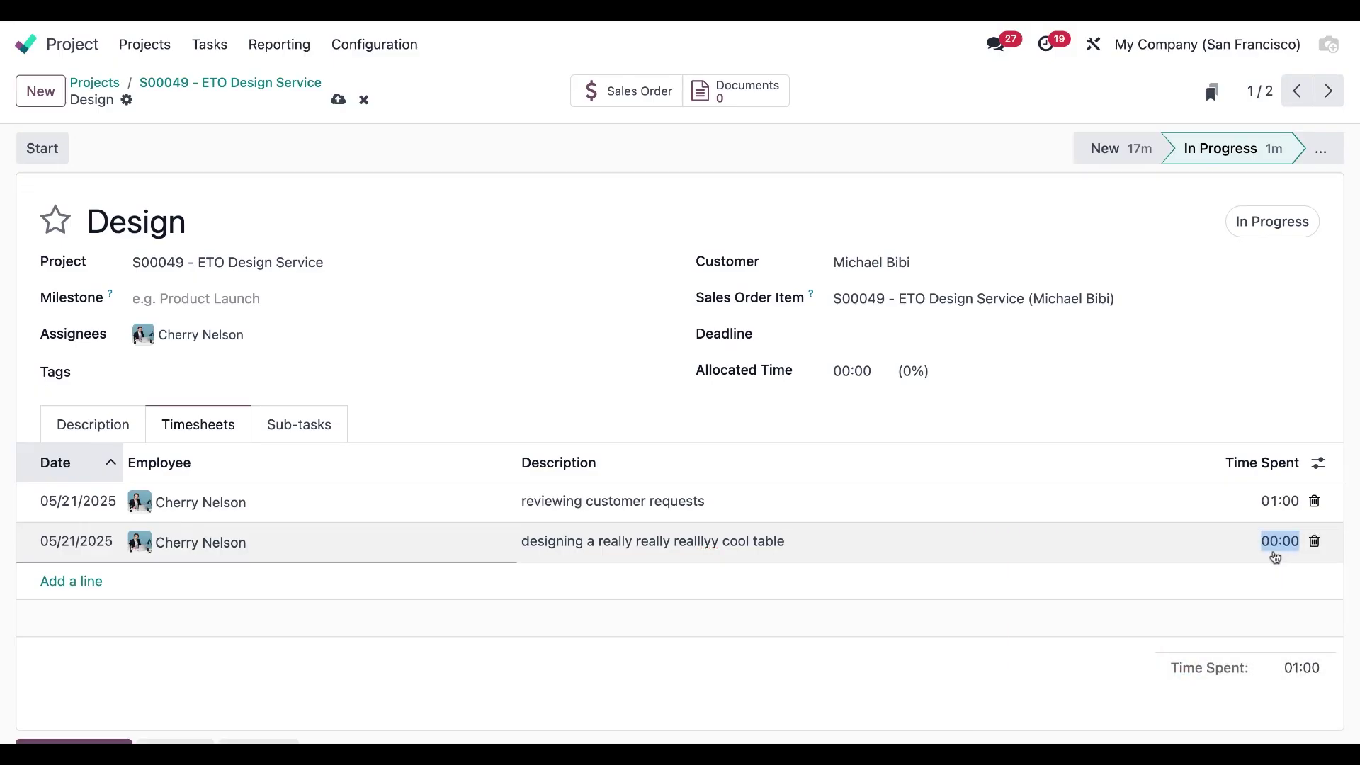
type("7")
left_click(1040, 672)
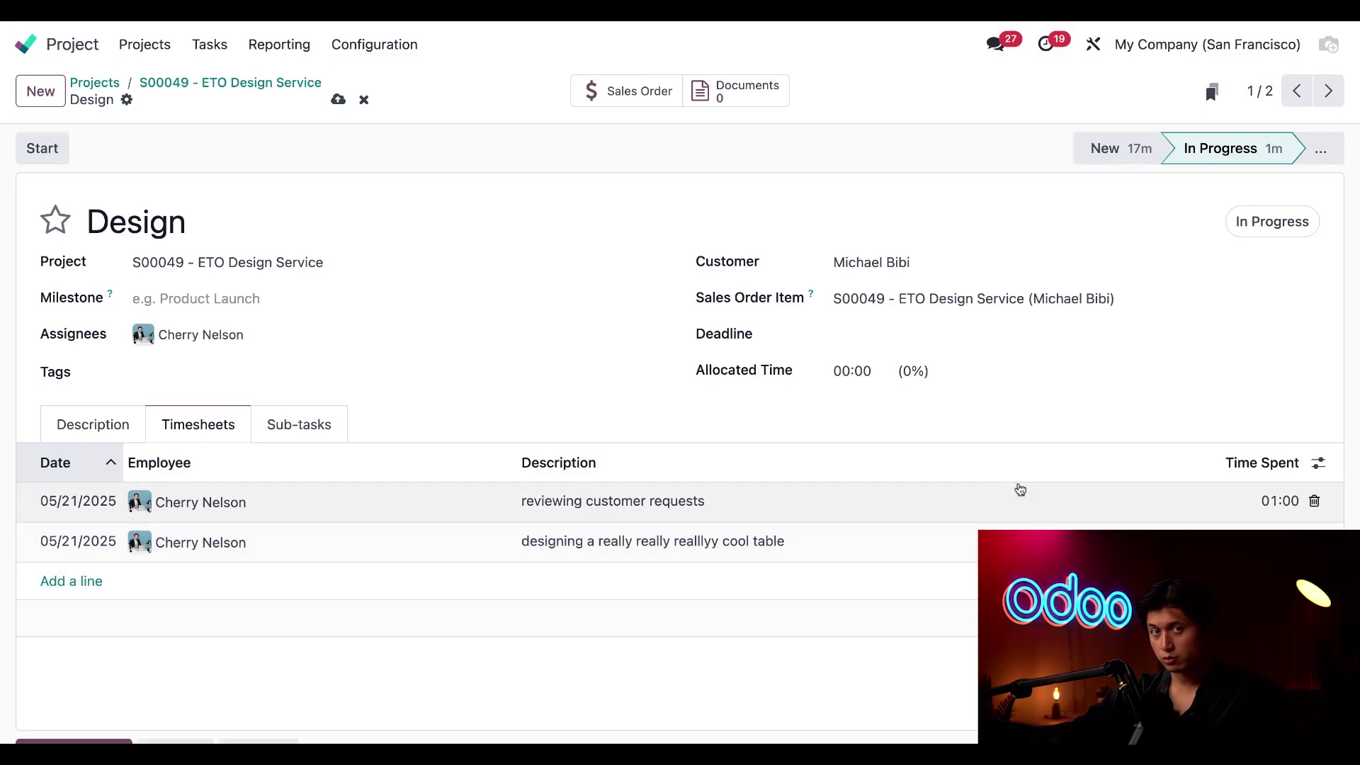
Save the Design task and move it to the Done stage
left_click(338, 101)
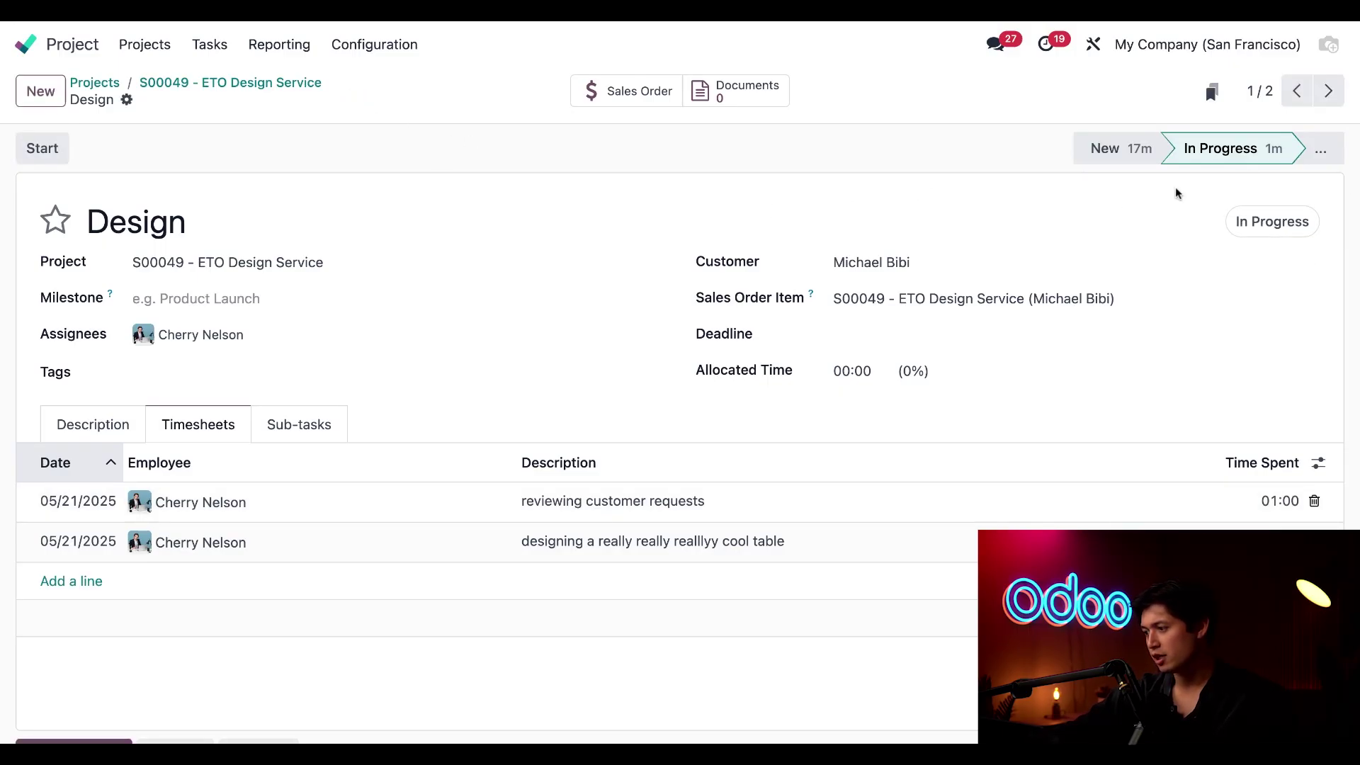
left_click(1319, 158)
left_click(1249, 203)
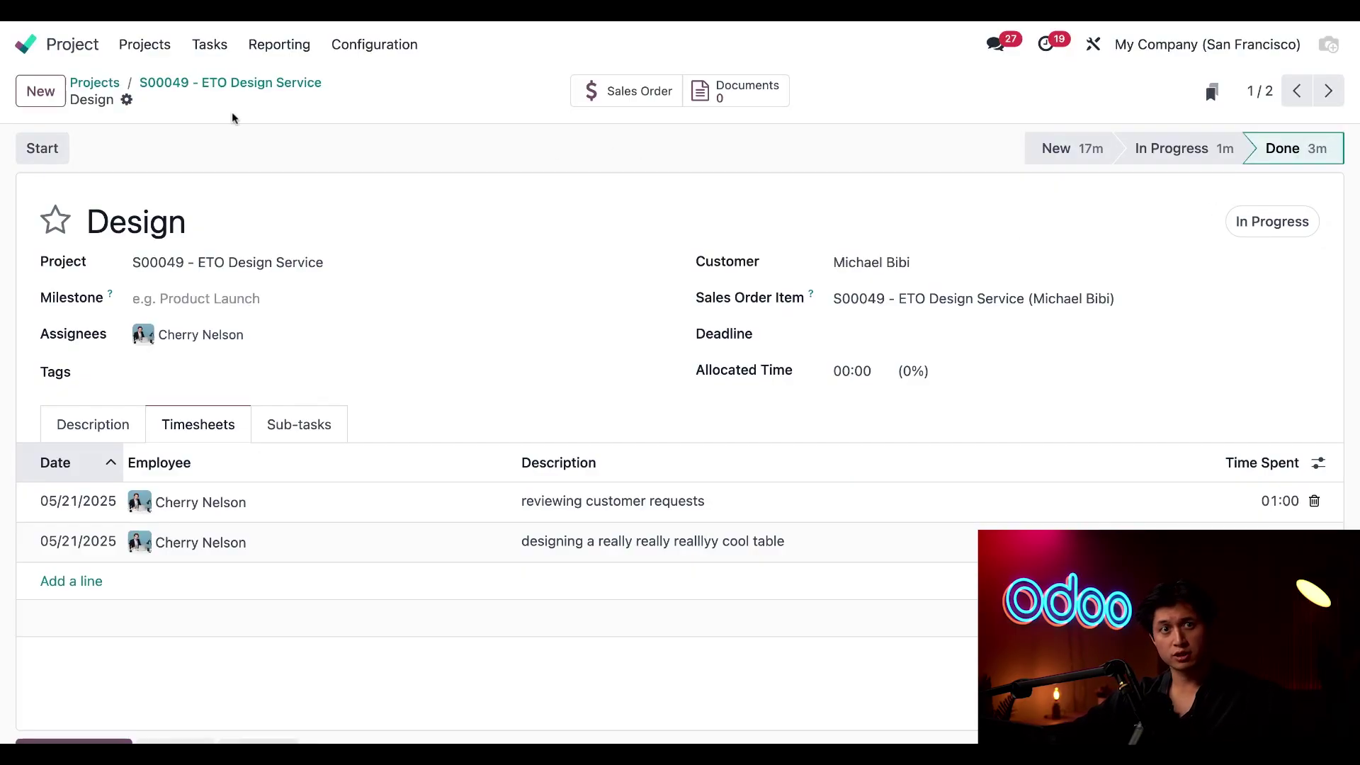
Open the Review task from the S00049 board and set it to In Progress
left_click(234, 84)
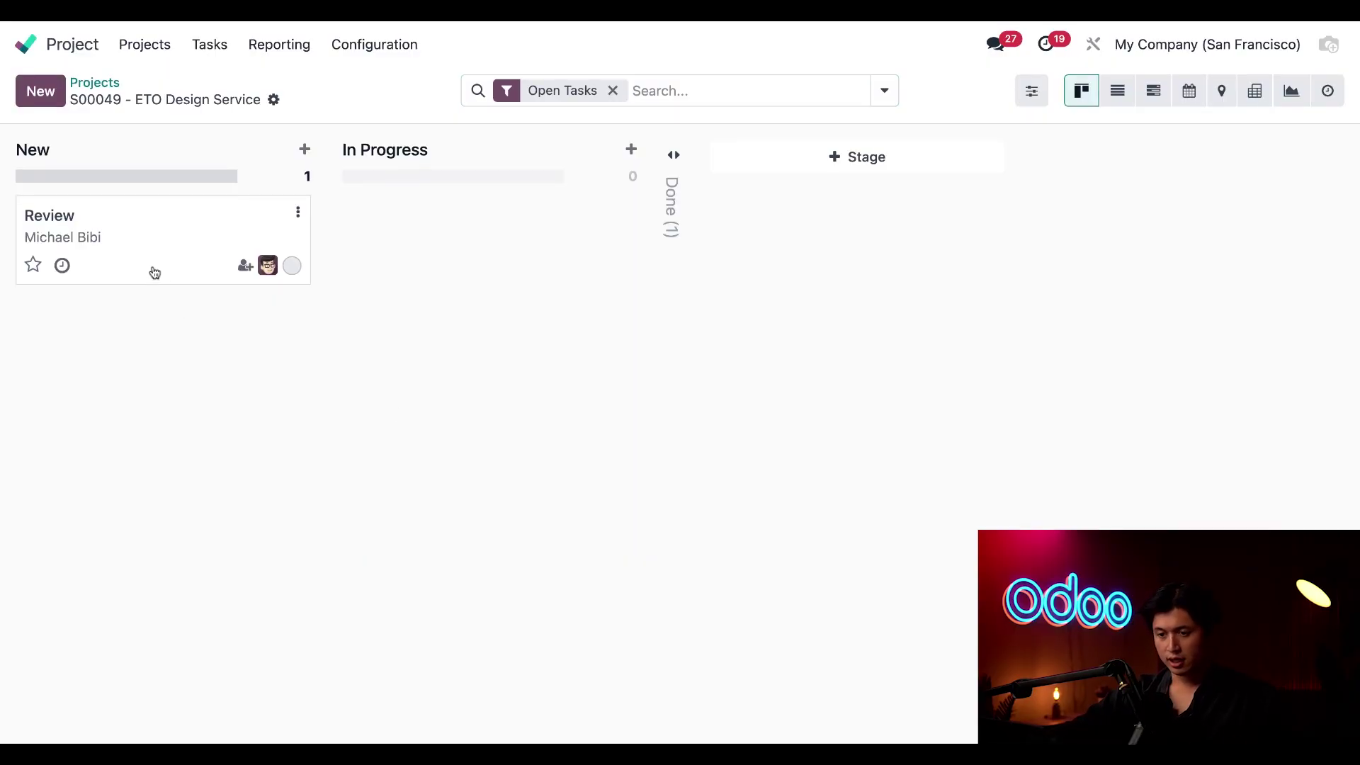
left_click(151, 277)
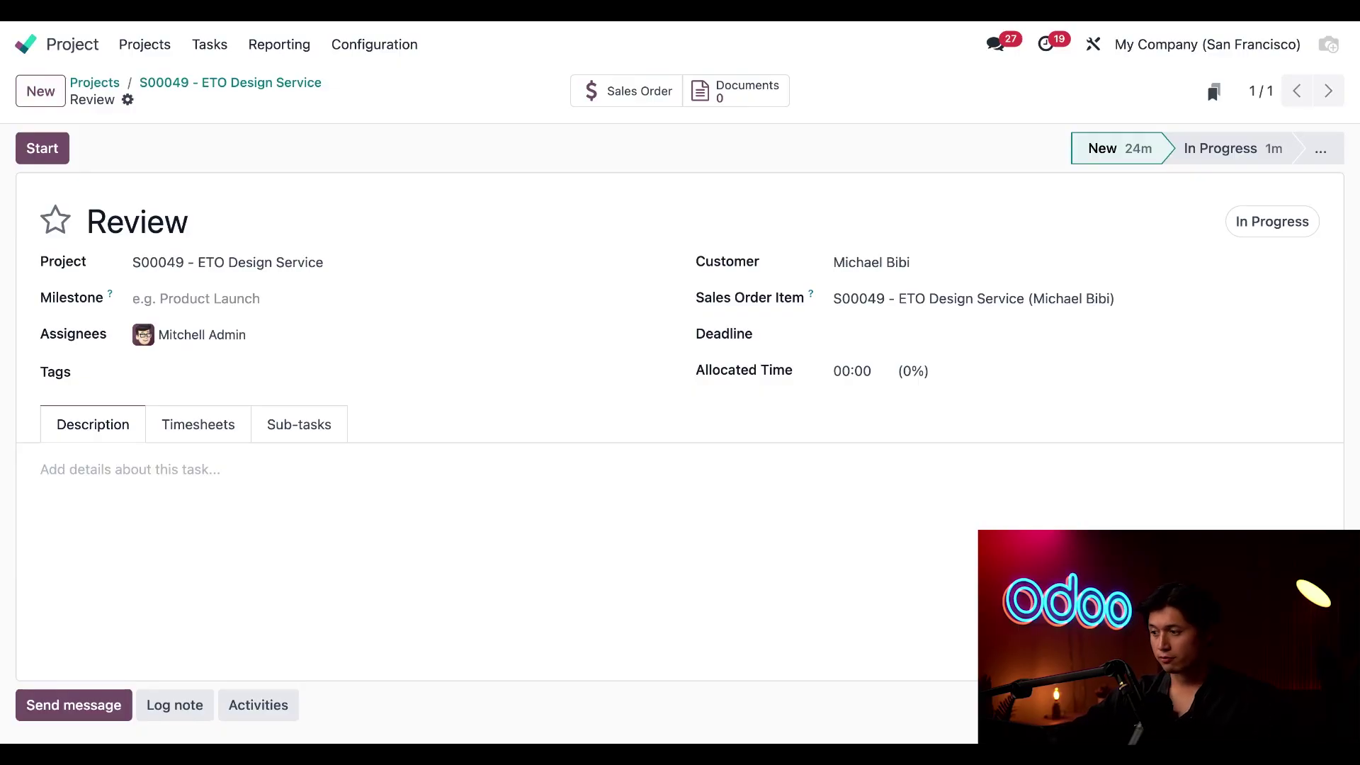
left_click(1207, 157)
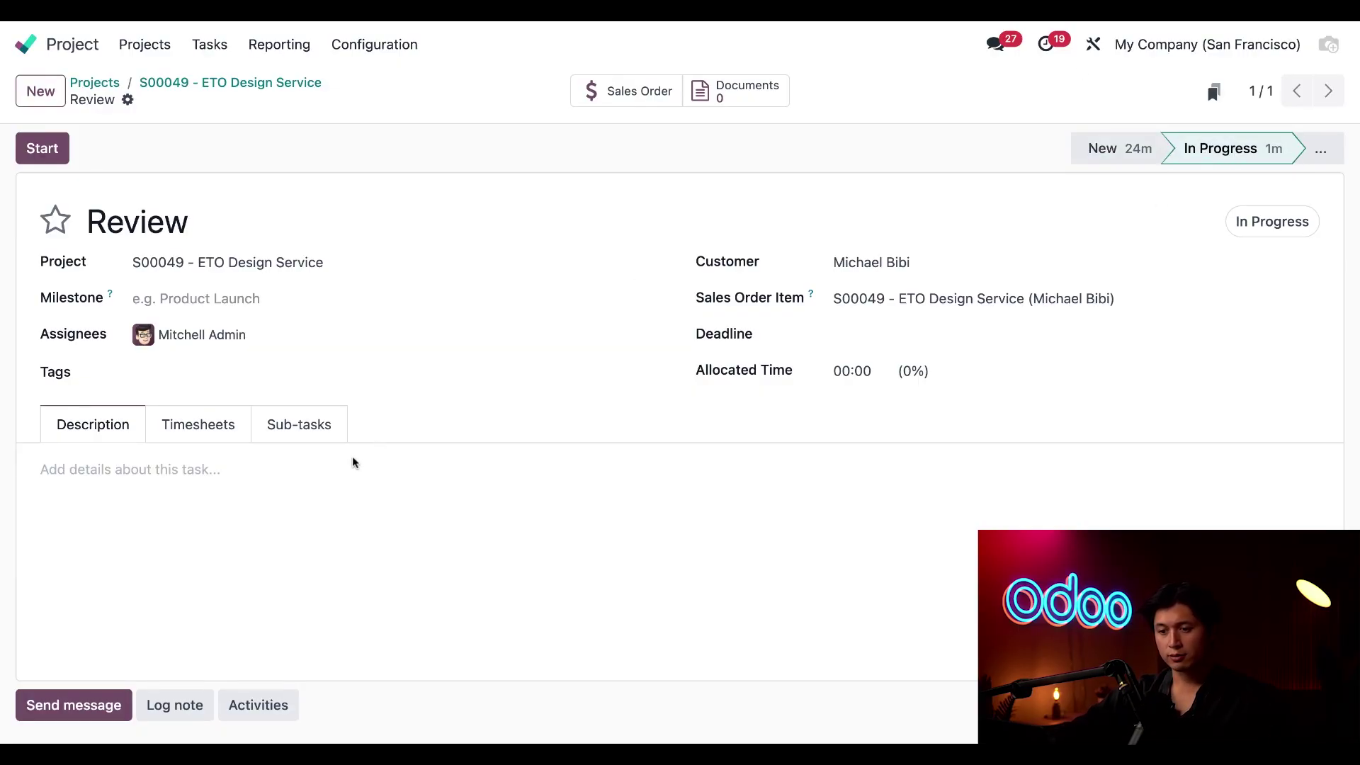
left_click(199, 434)
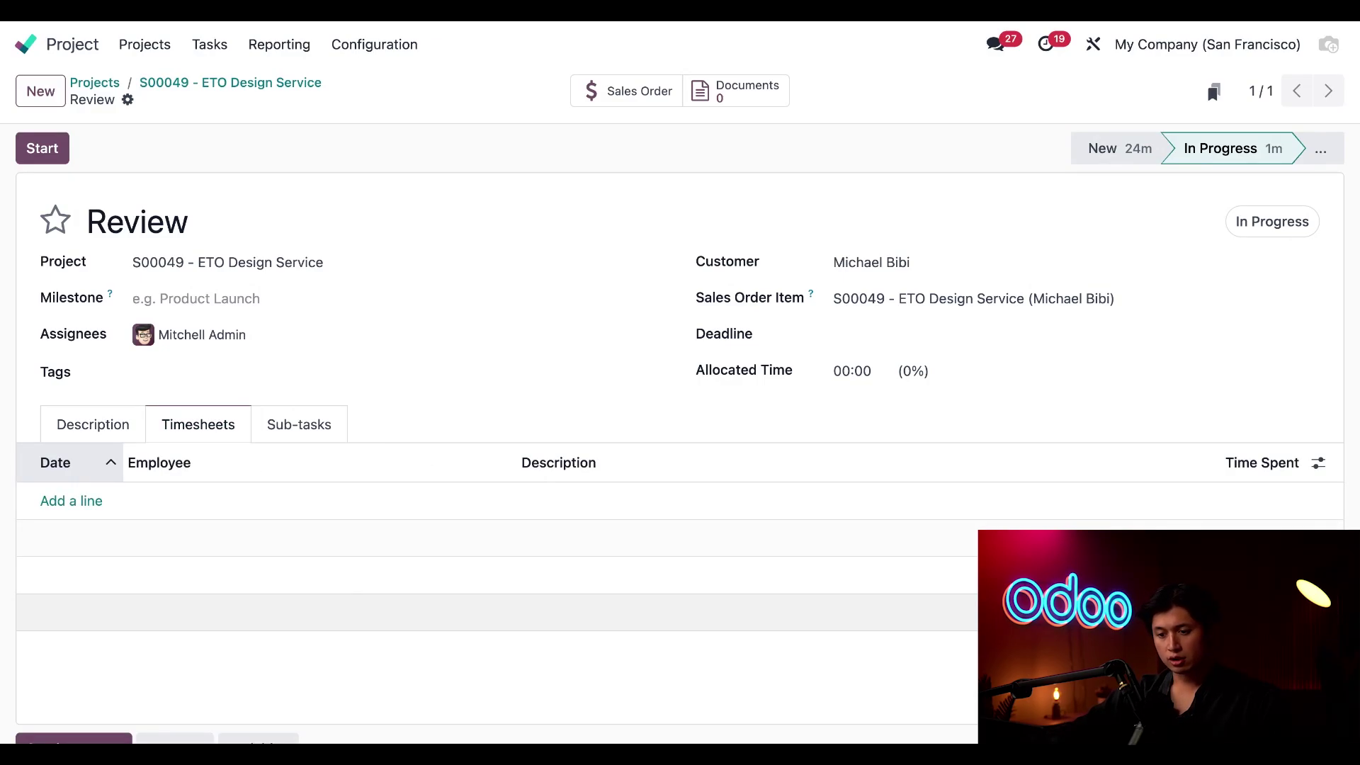
Log a 4-hour 'design review' timesheet line on the Review task and save
left_click(88, 503)
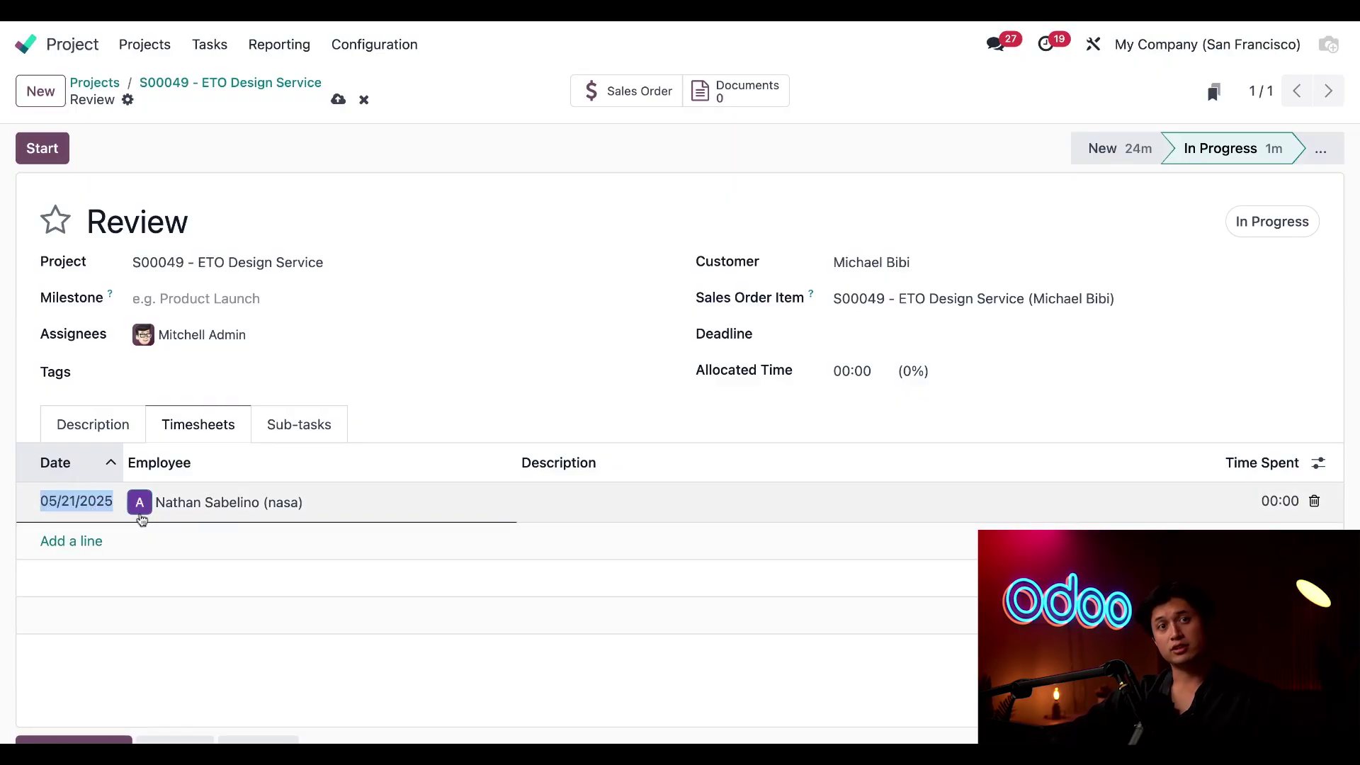
left_click(606, 509)
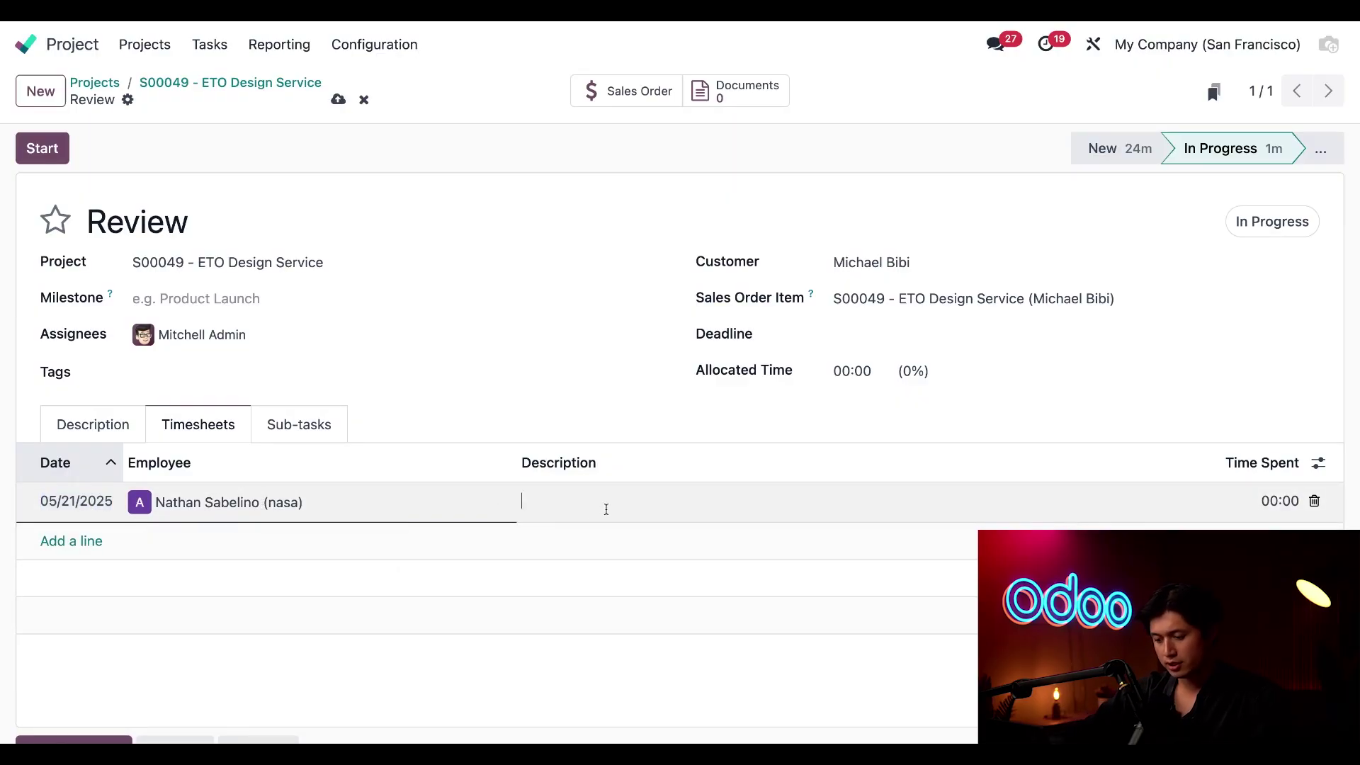
type("design re")
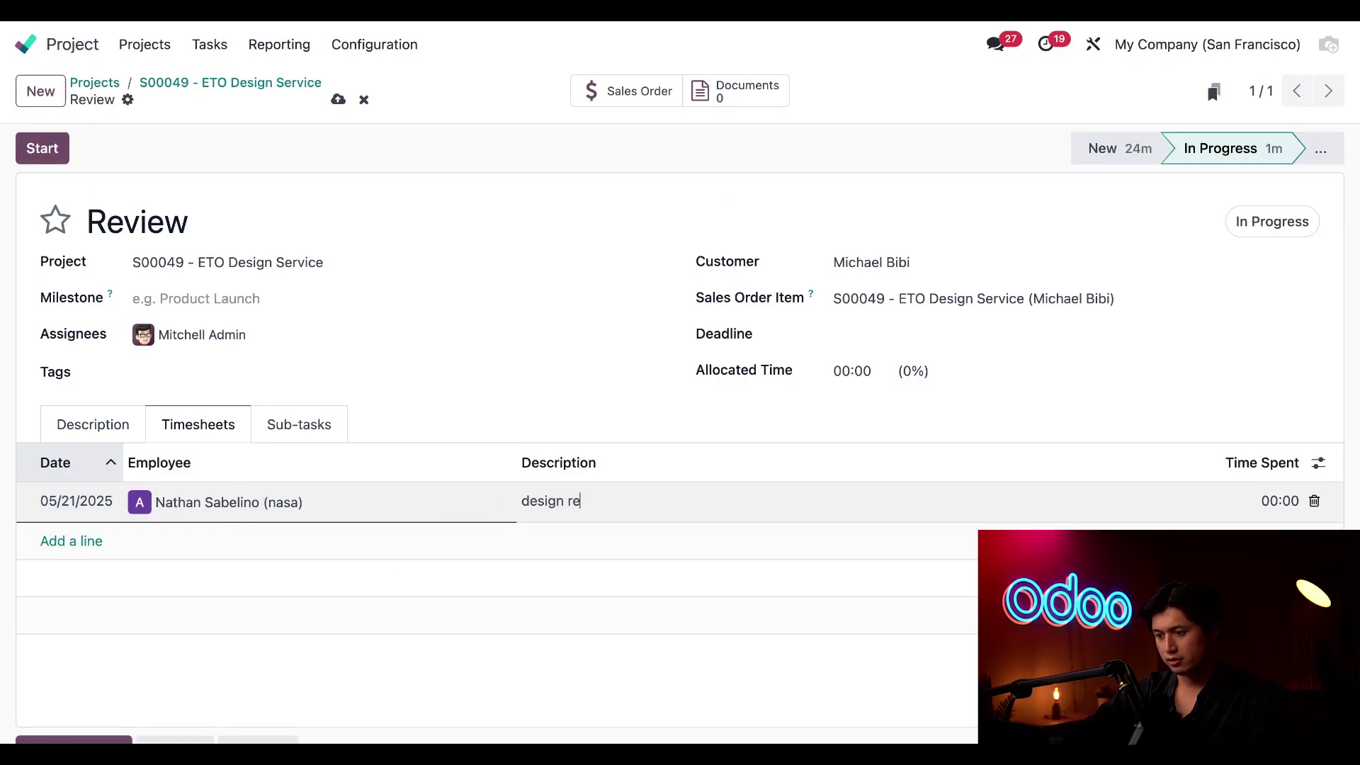
type("view")
left_click(1288, 507)
type("4")
key("Tab")
left_click(1027, 428)
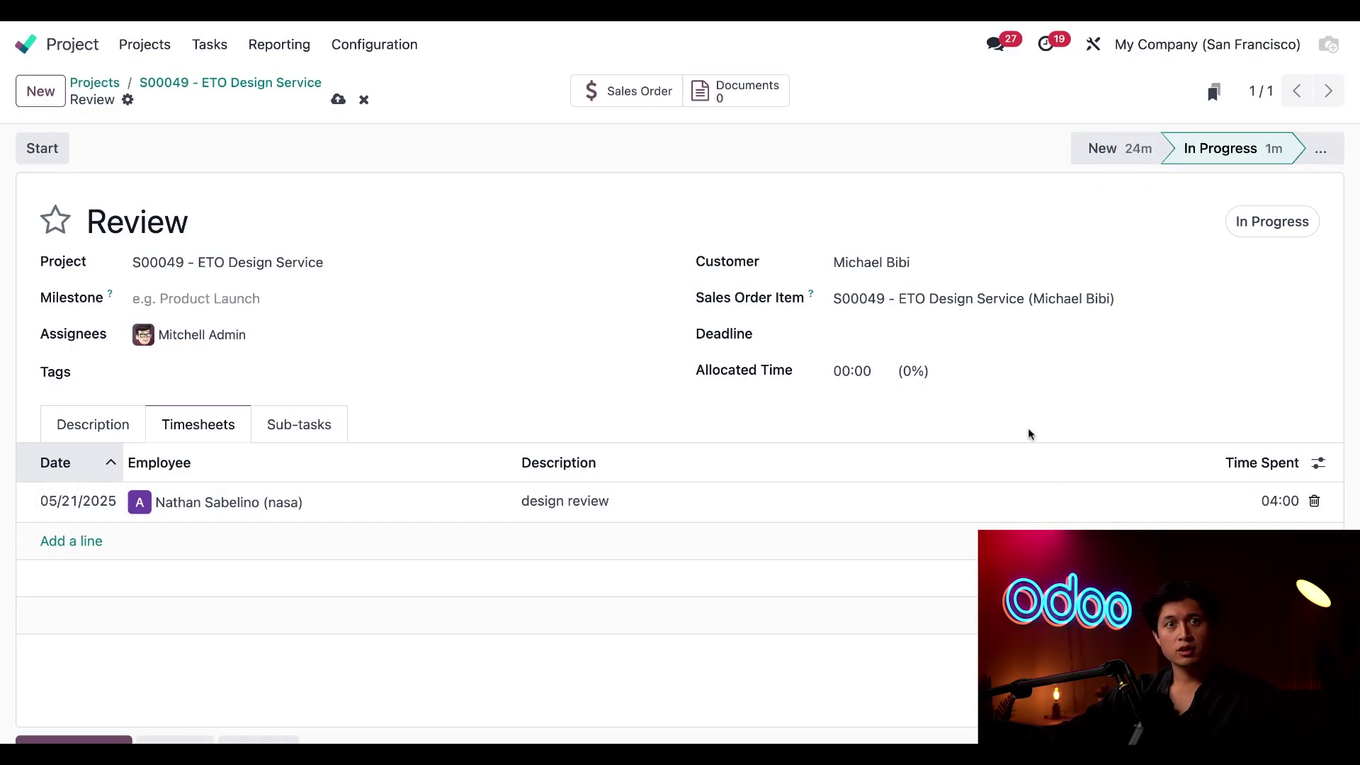
left_click(338, 99)
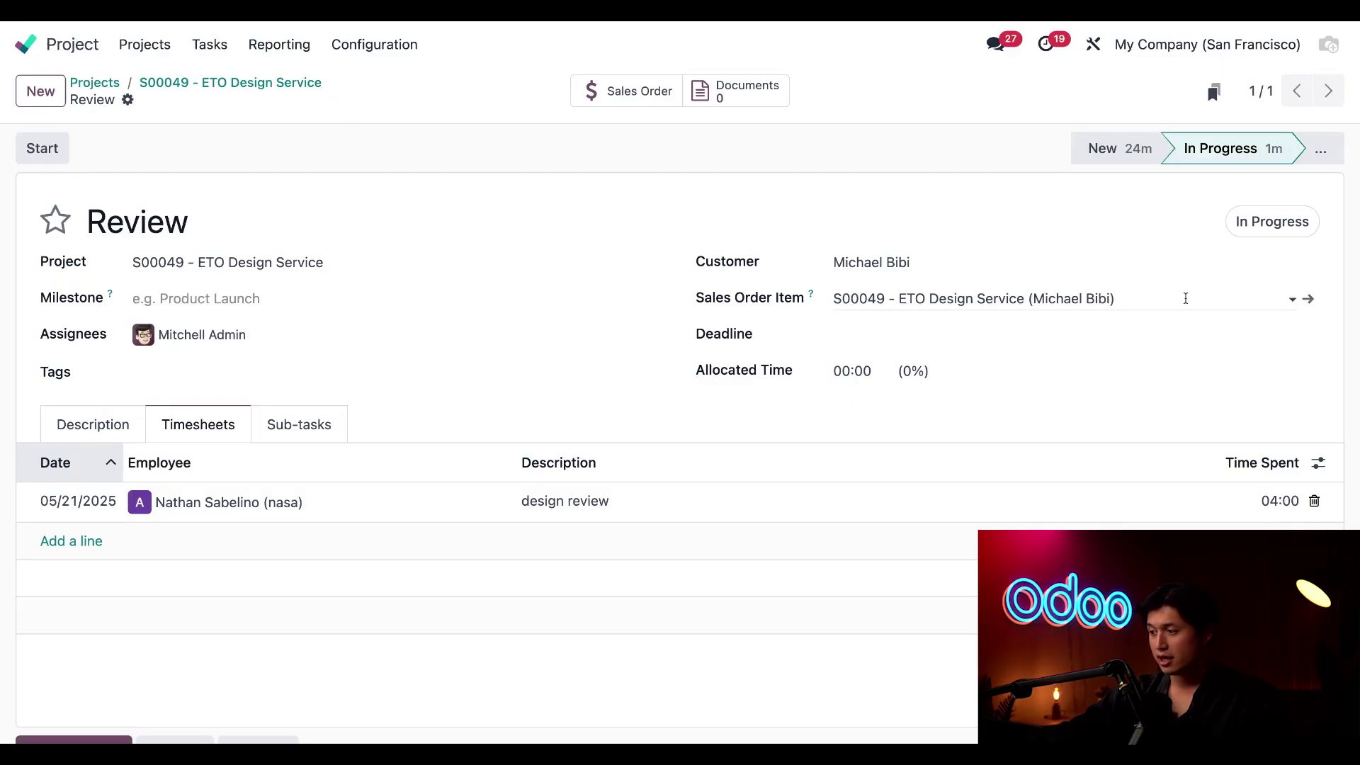
left_click(1314, 151)
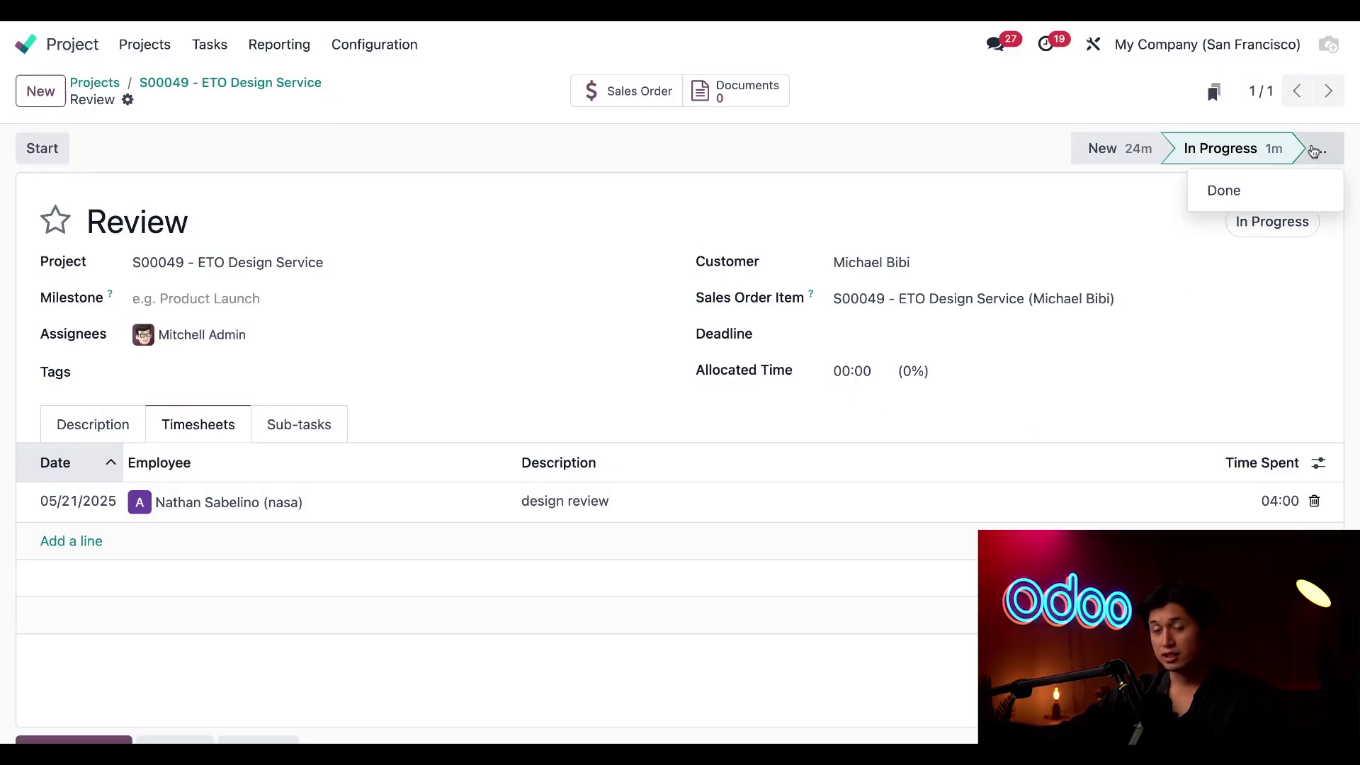
Move the Review task to the Done stage from the stage bar's menu
left_click(1225, 192)
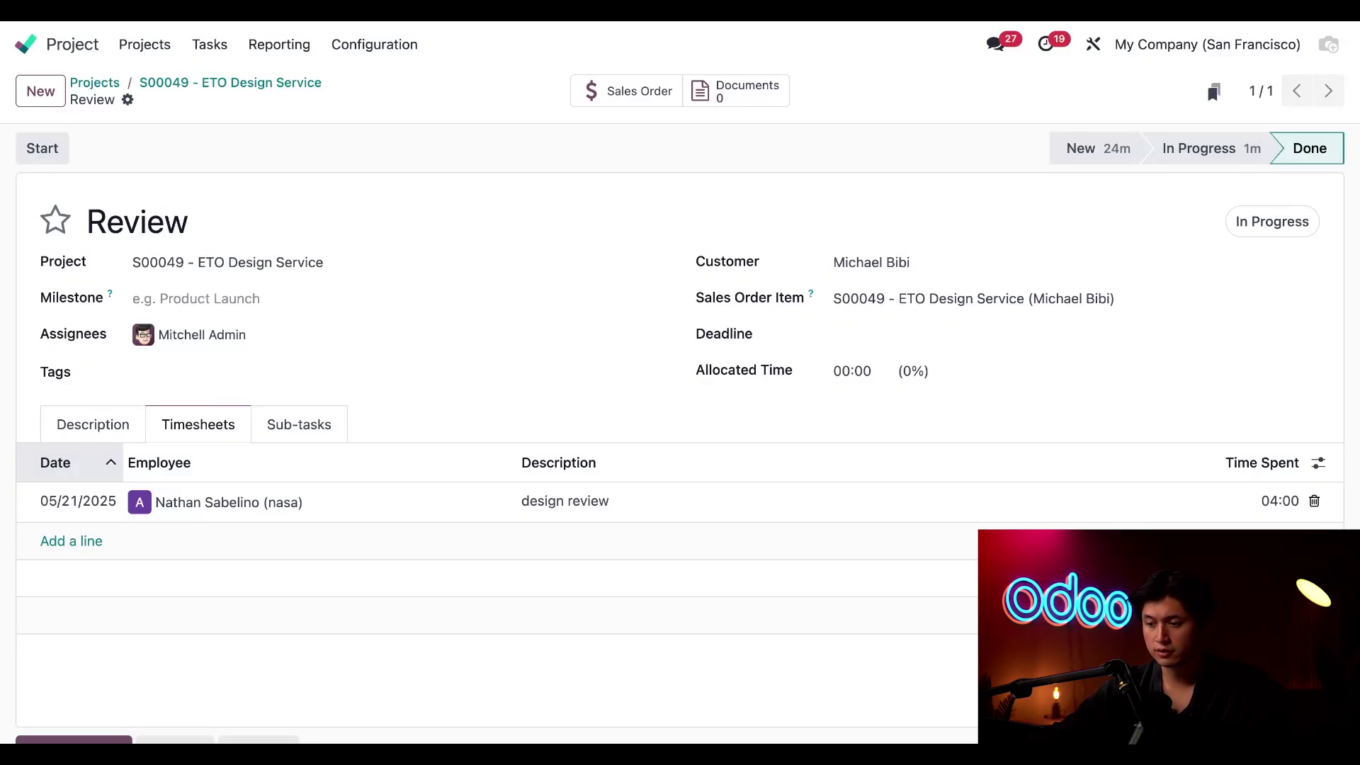
Show Manufacturing's work centers: Cutting Station at 34.59 and Assembly Station at 70.30 hourly
left_click(25, 44)
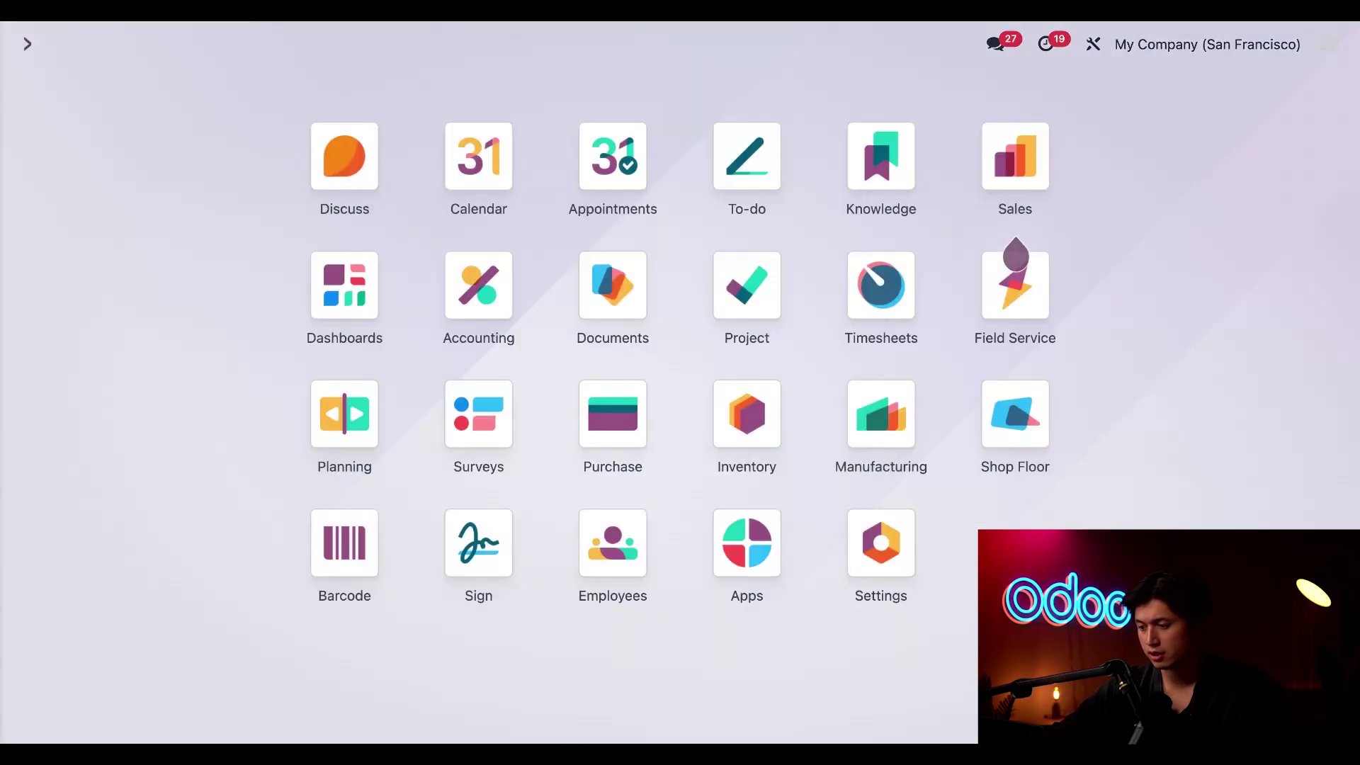
left_click(855, 437)
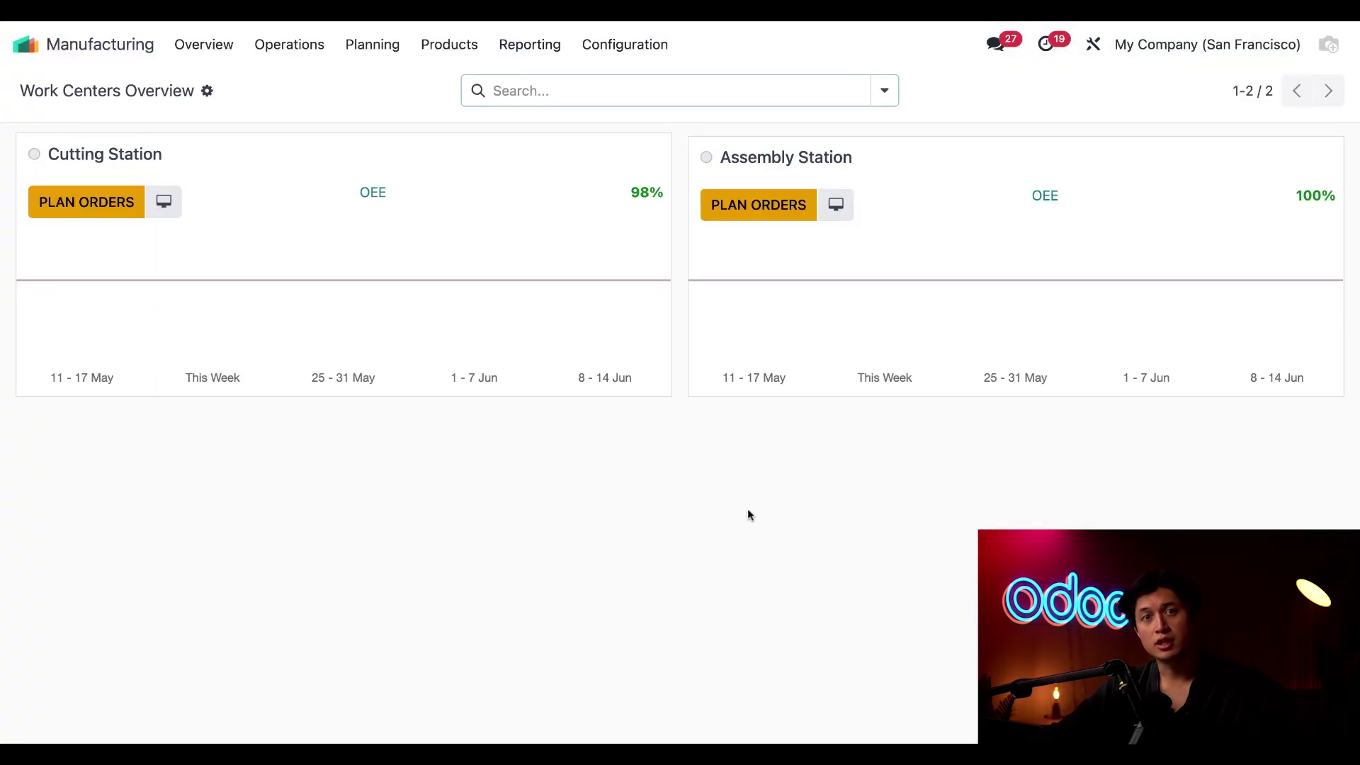
left_click(626, 44)
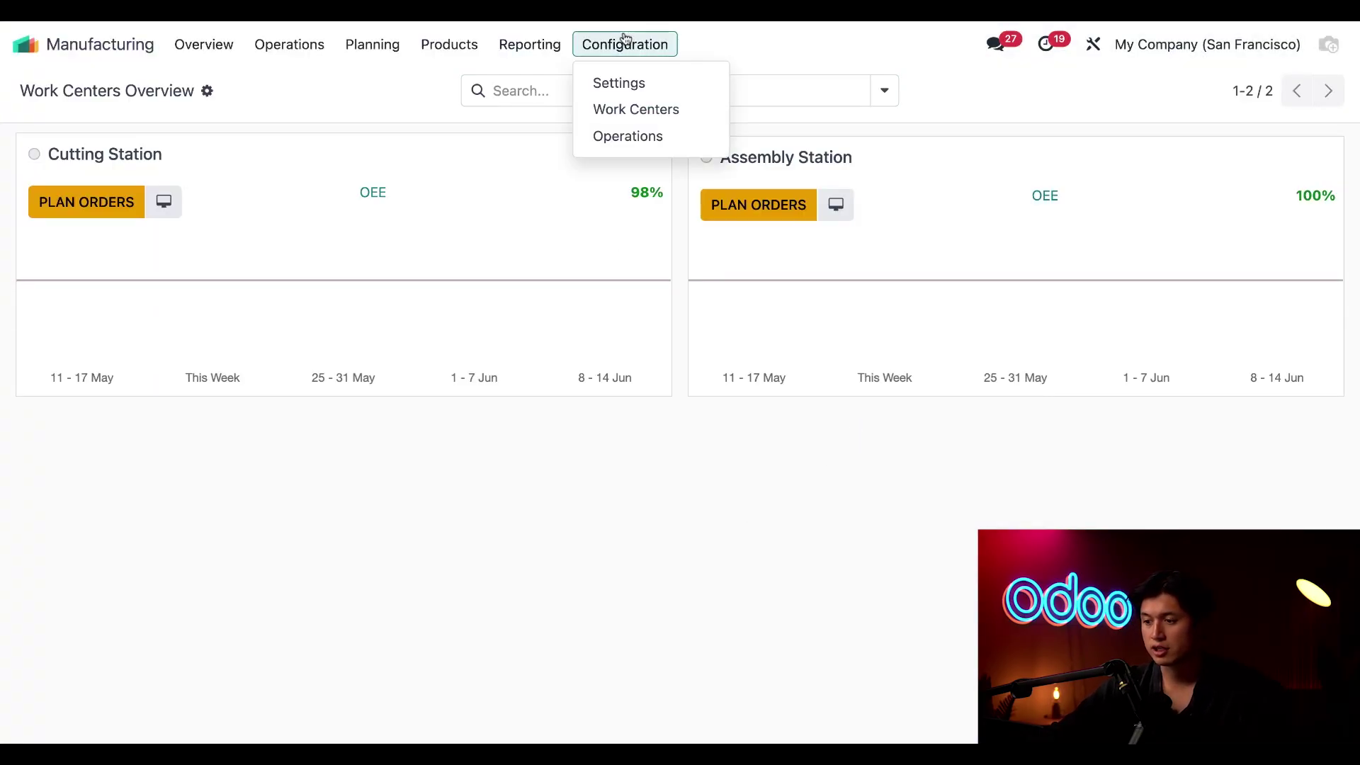
left_click(646, 112)
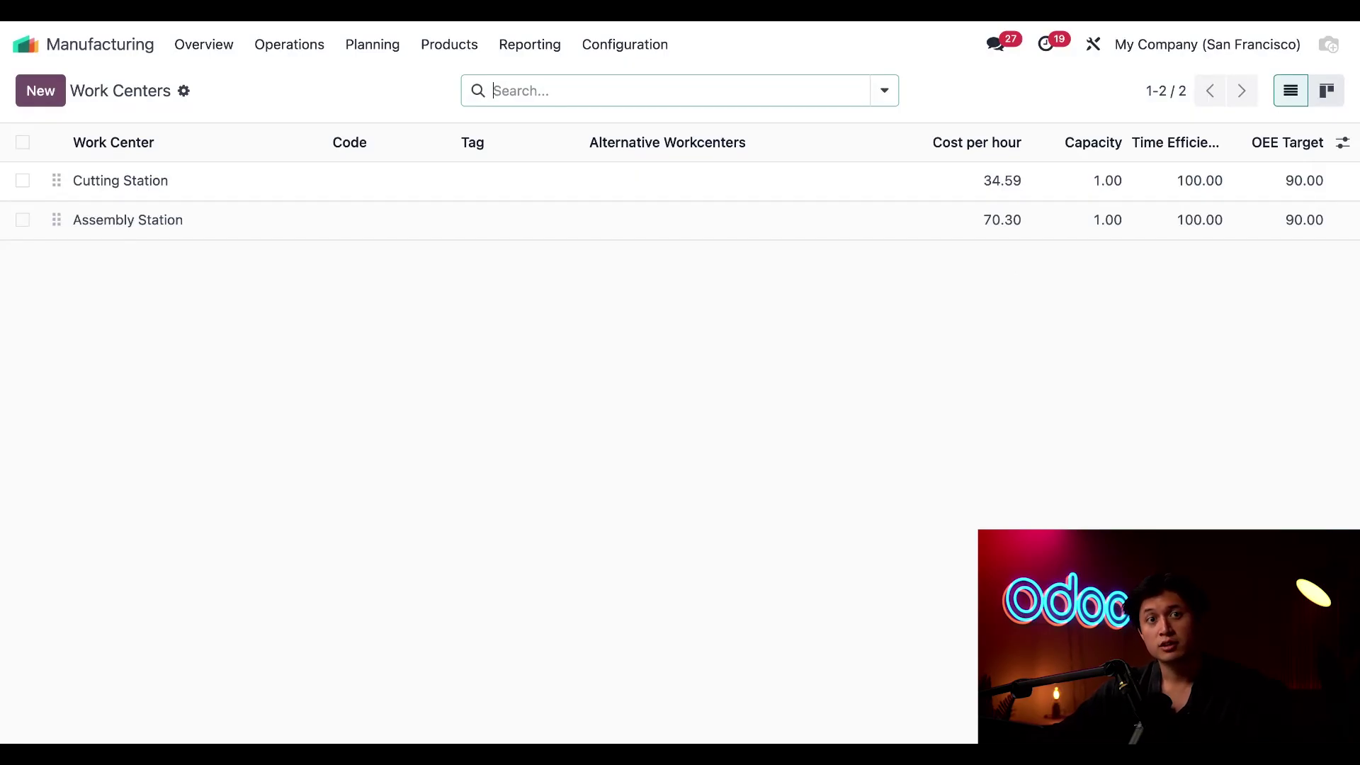
Open ETO Product's TEMPLATE bill of materials from the Bills of Materials list
left_click(459, 47)
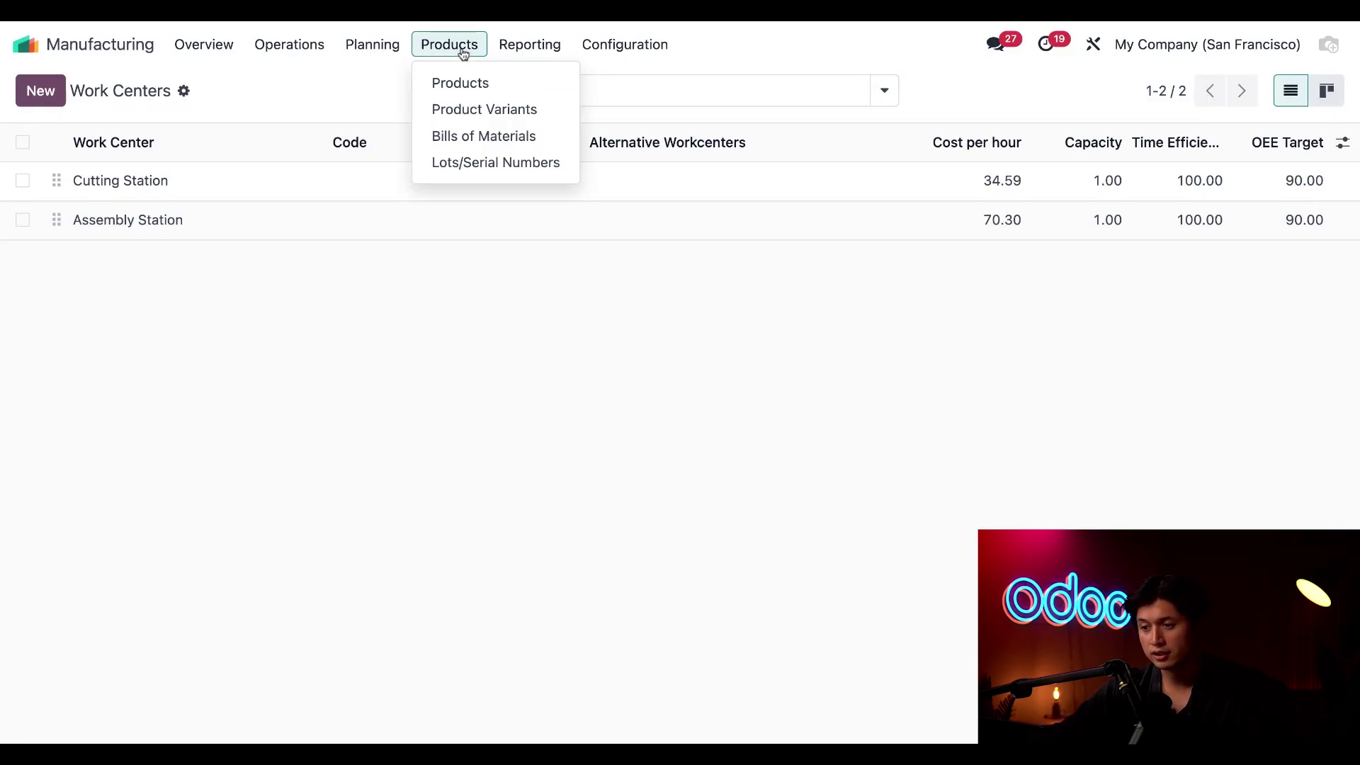
left_click(485, 137)
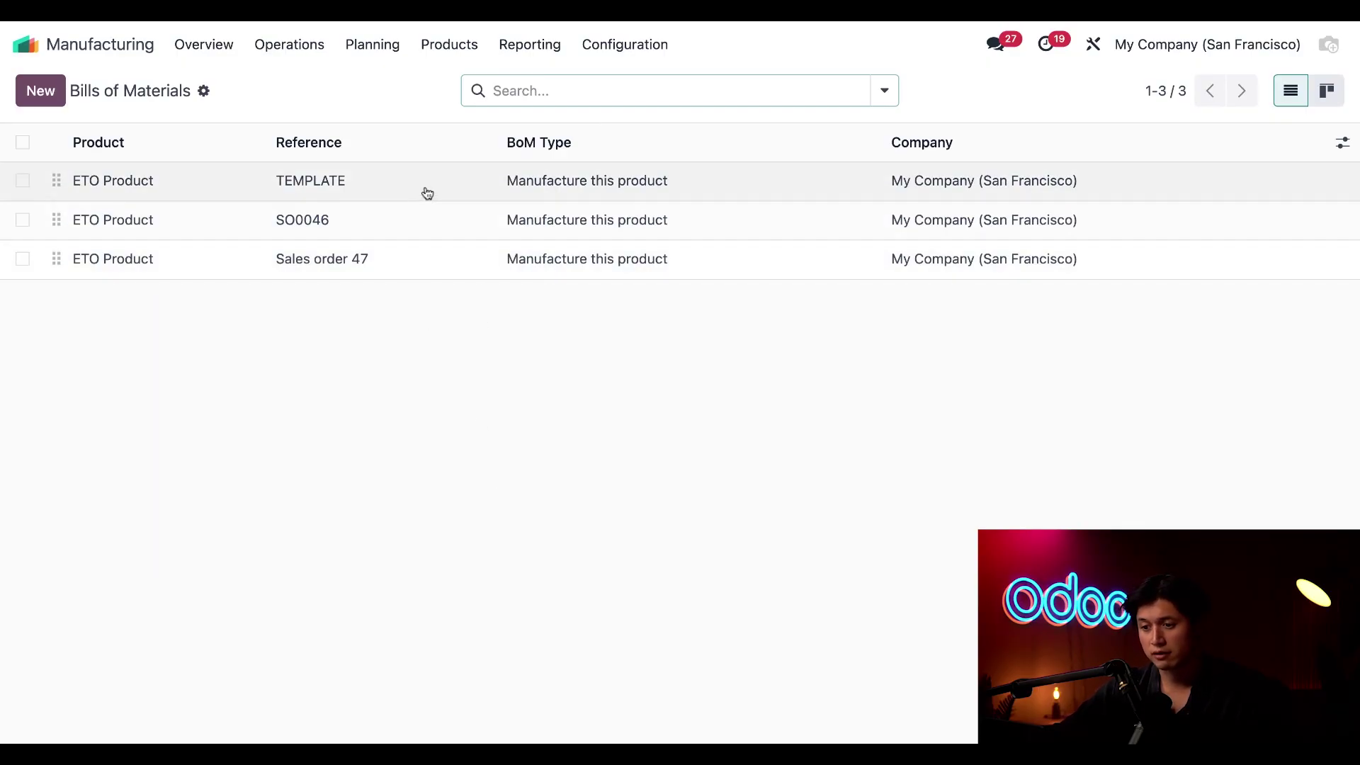
left_click(427, 192)
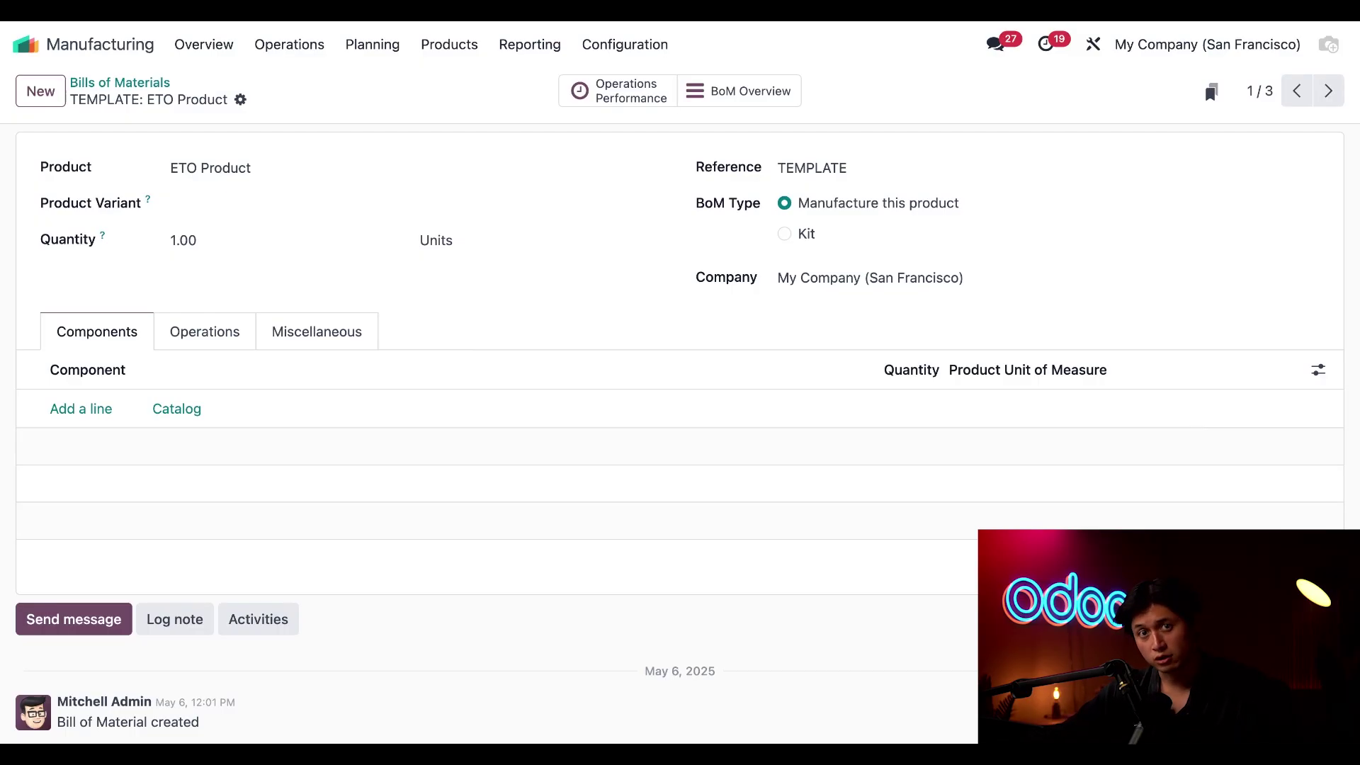
Duplicate the TEMPLATE bill of materials and change its reference to SO0049
left_click(241, 101)
left_click(283, 203)
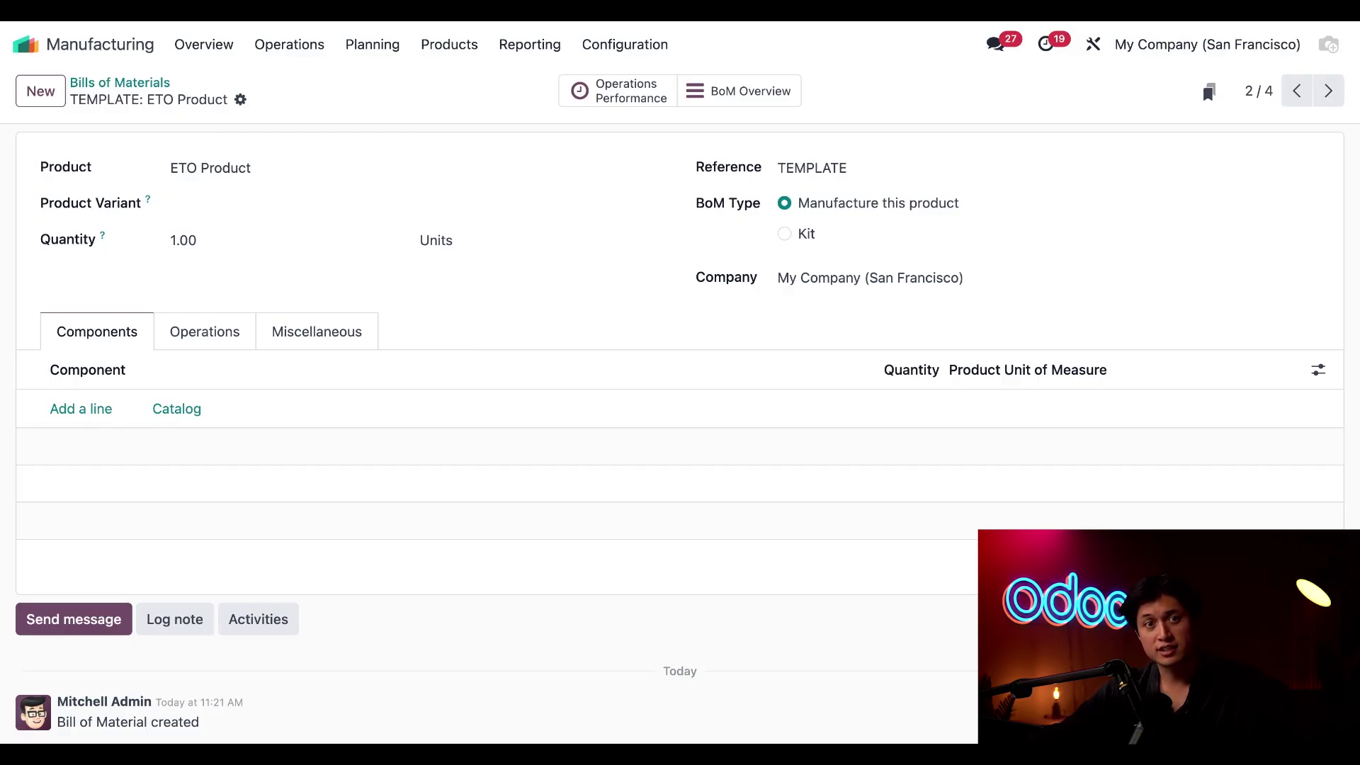
double_click(829, 170)
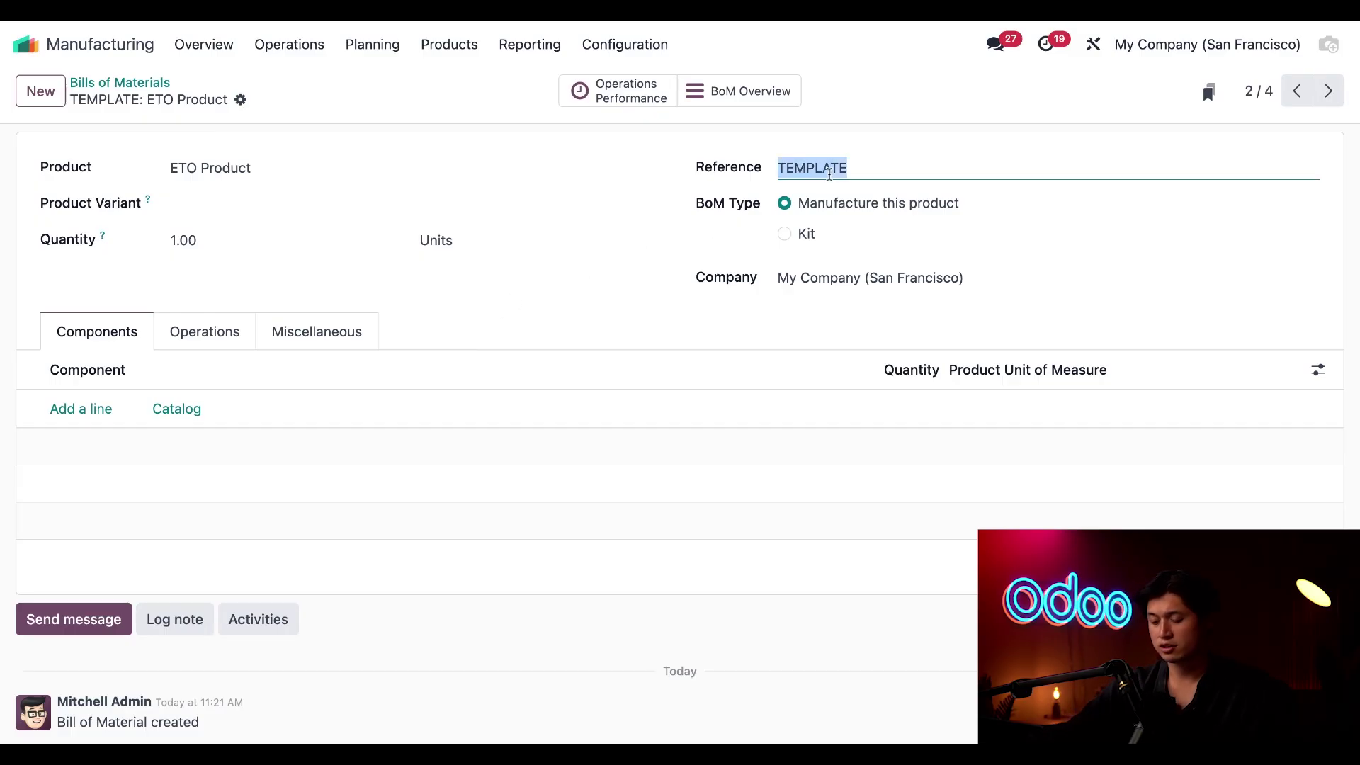
type("SO")
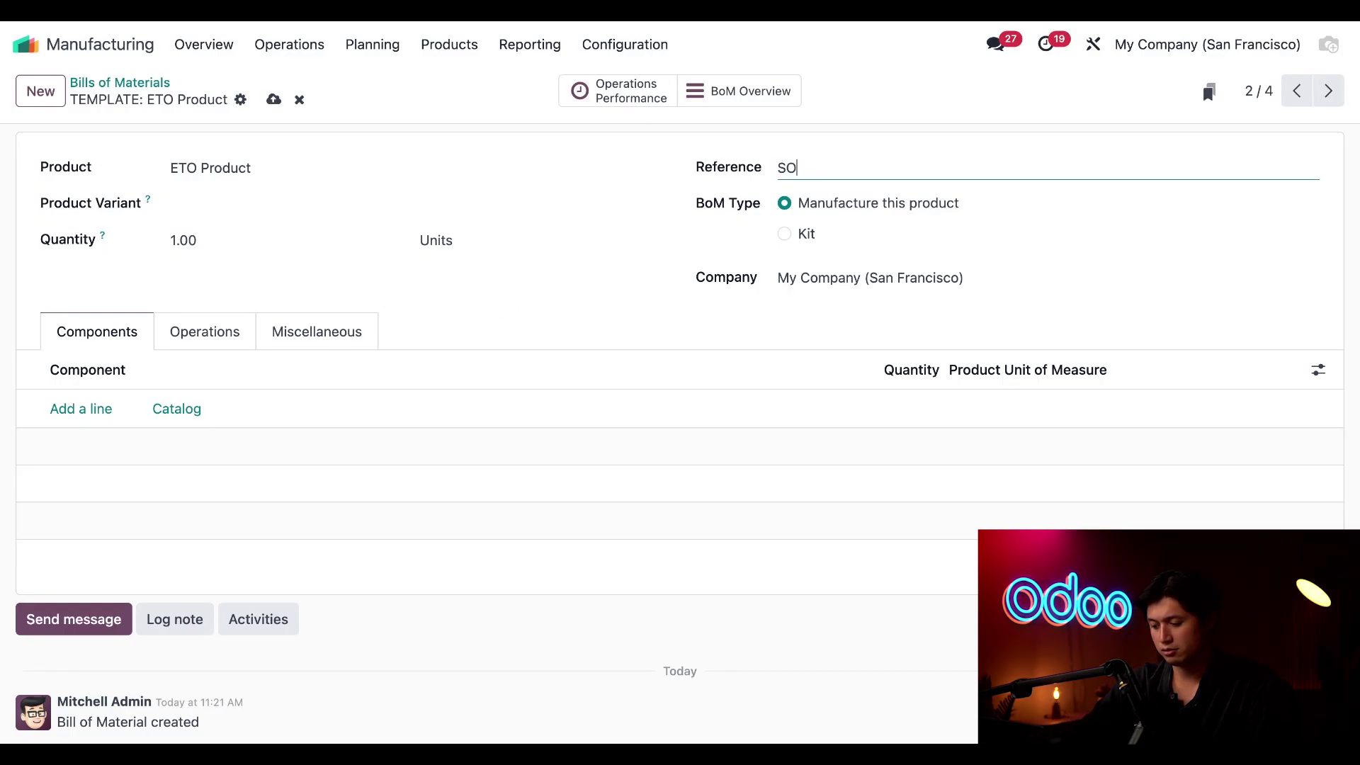
type("0049")
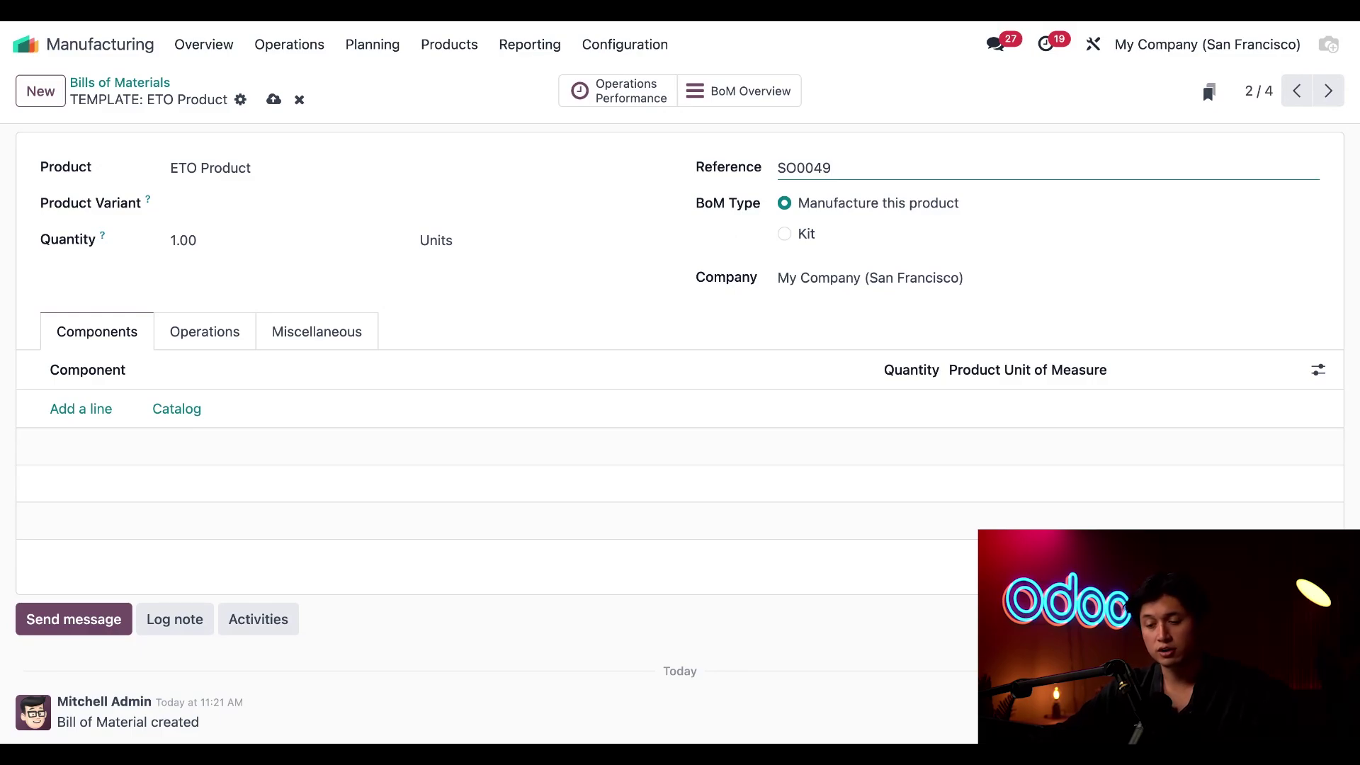
Set the bill of materials' project to S00049 - ETO Design Service
left_click(324, 339)
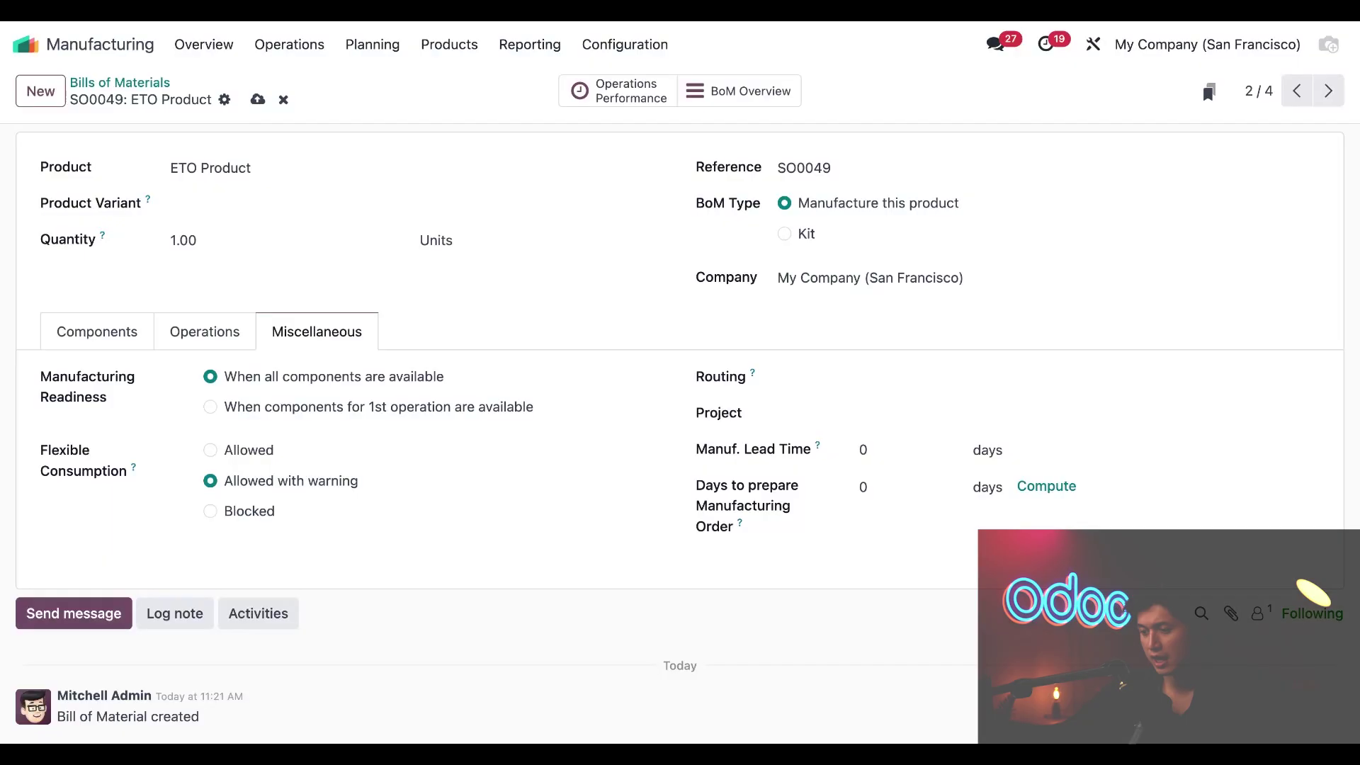
left_click(880, 412)
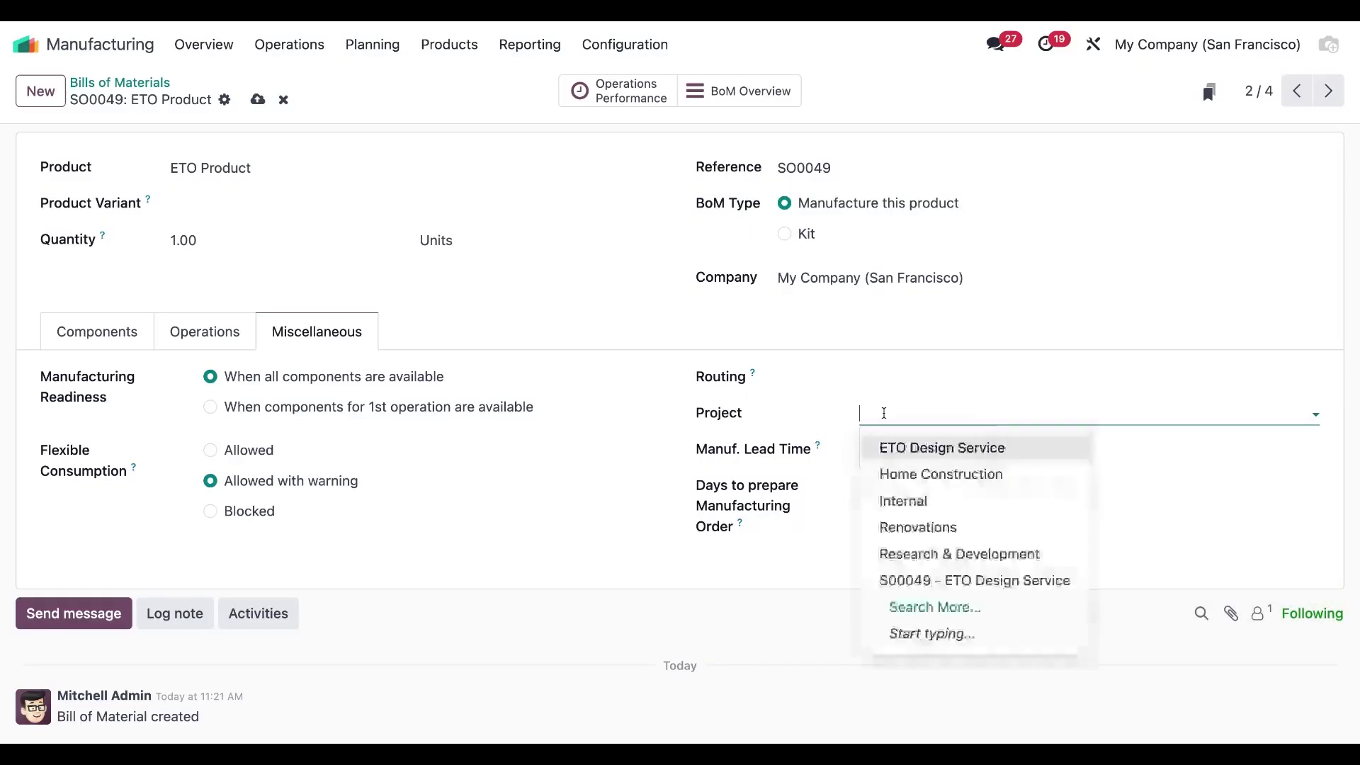
left_click(913, 582)
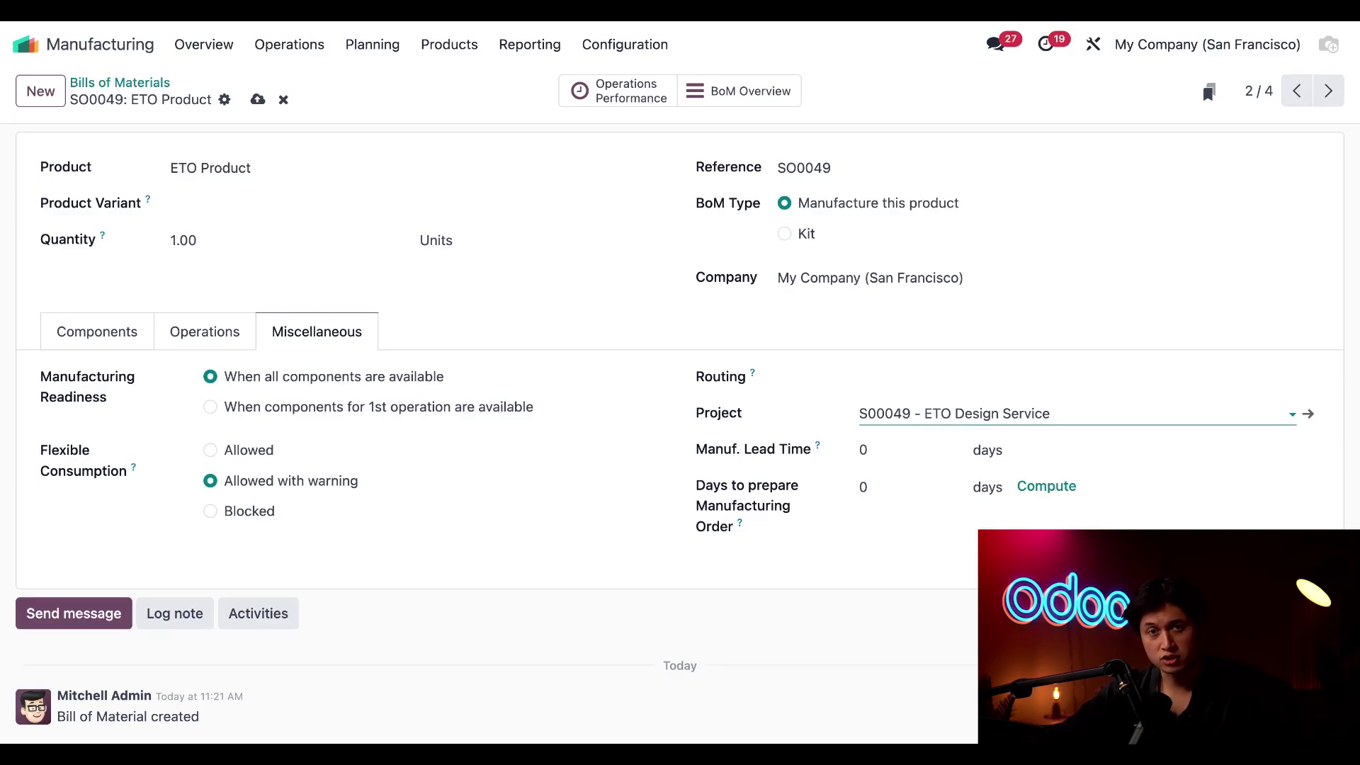
Add component lines for 1 Maple Table Top and 7 Stainless Steel Table Legs
left_click(101, 338)
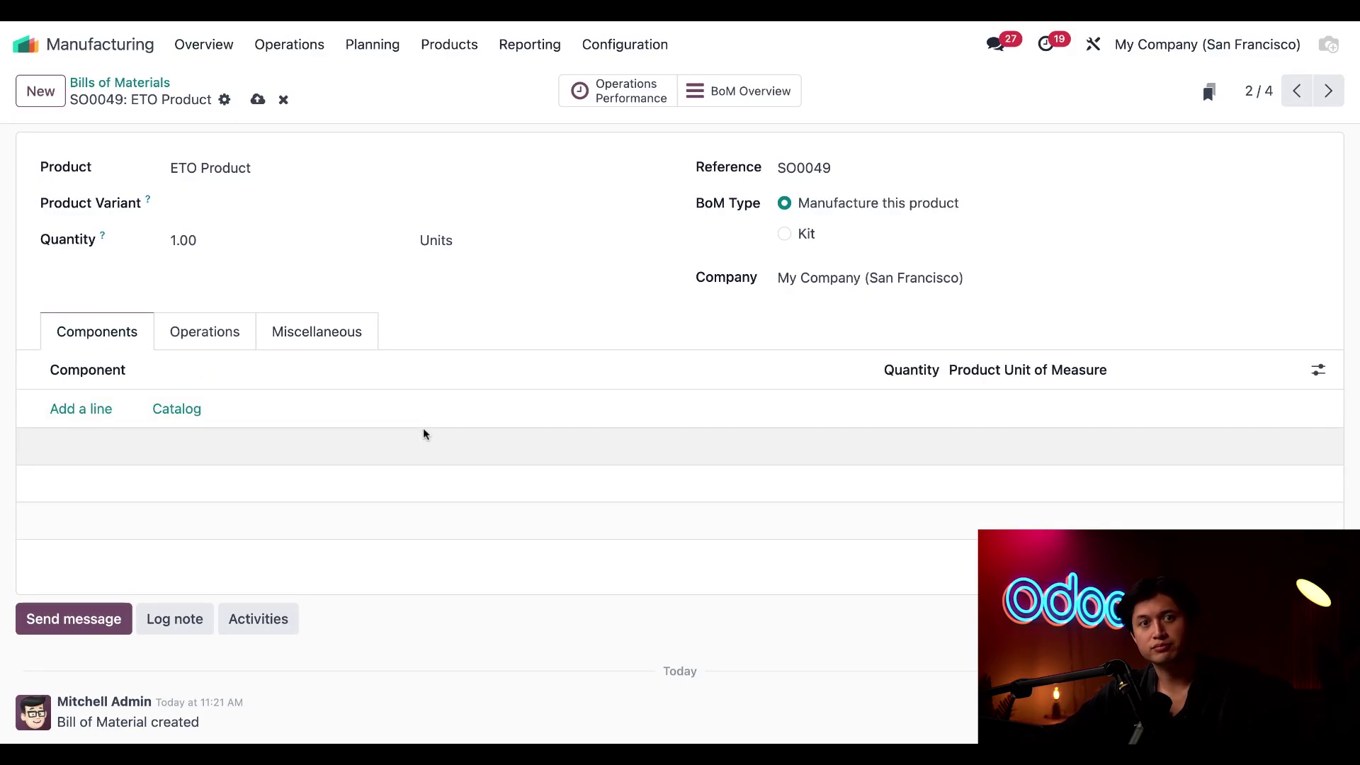
key("alt+s")
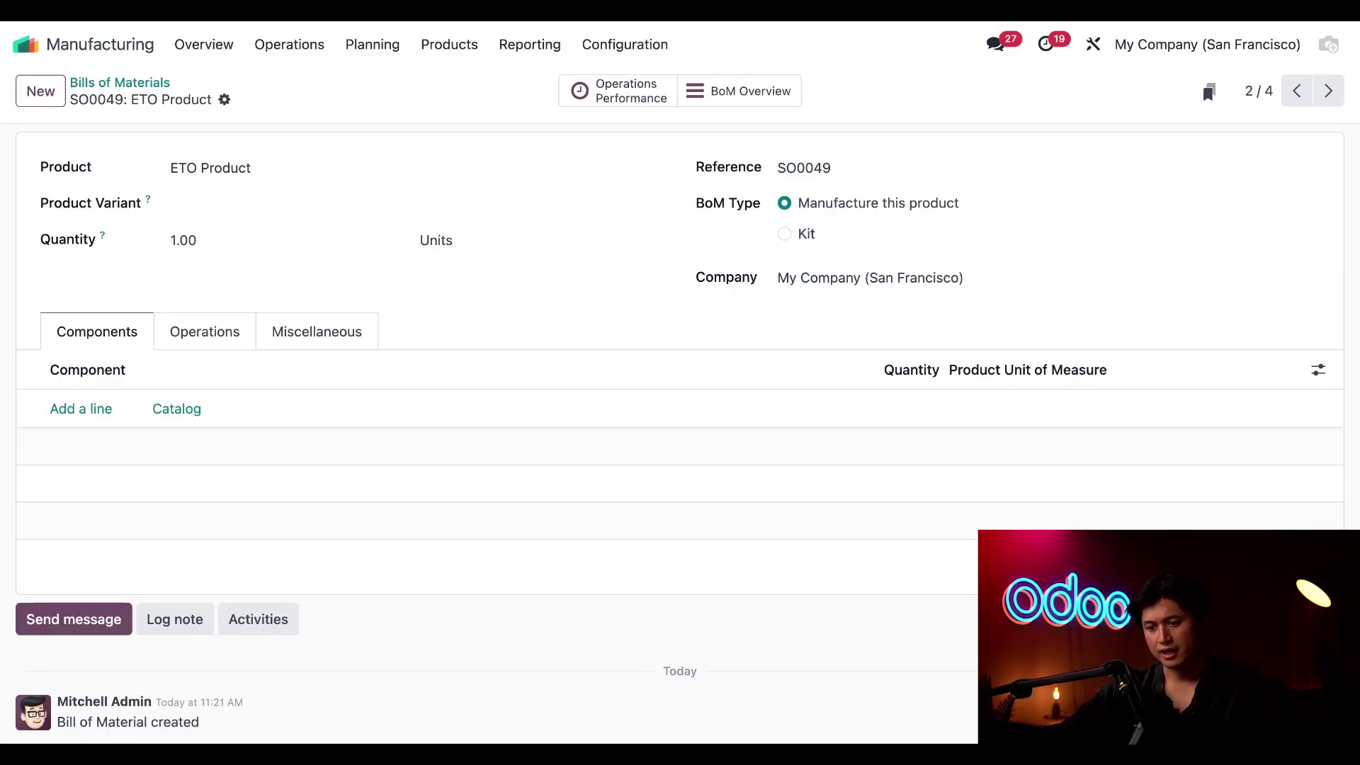
left_click(97, 411)
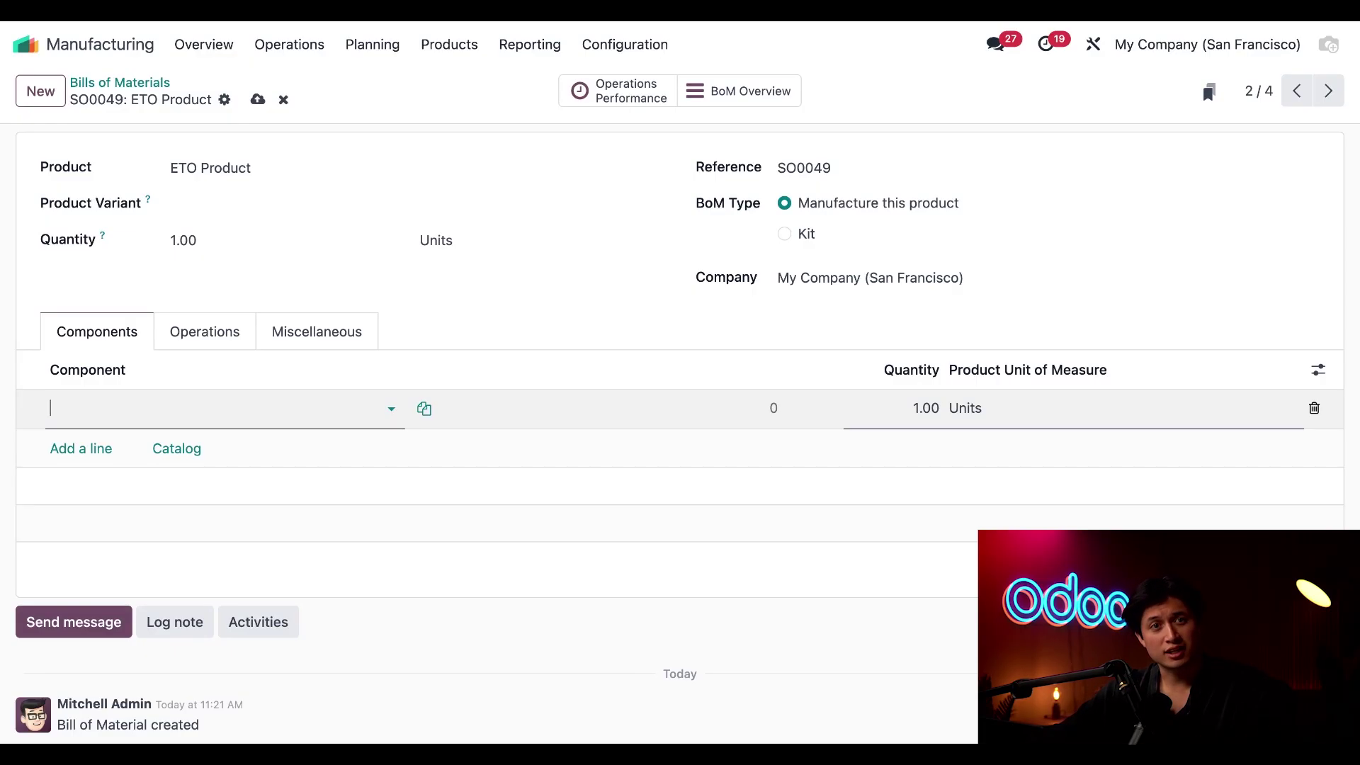
left_click(119, 409)
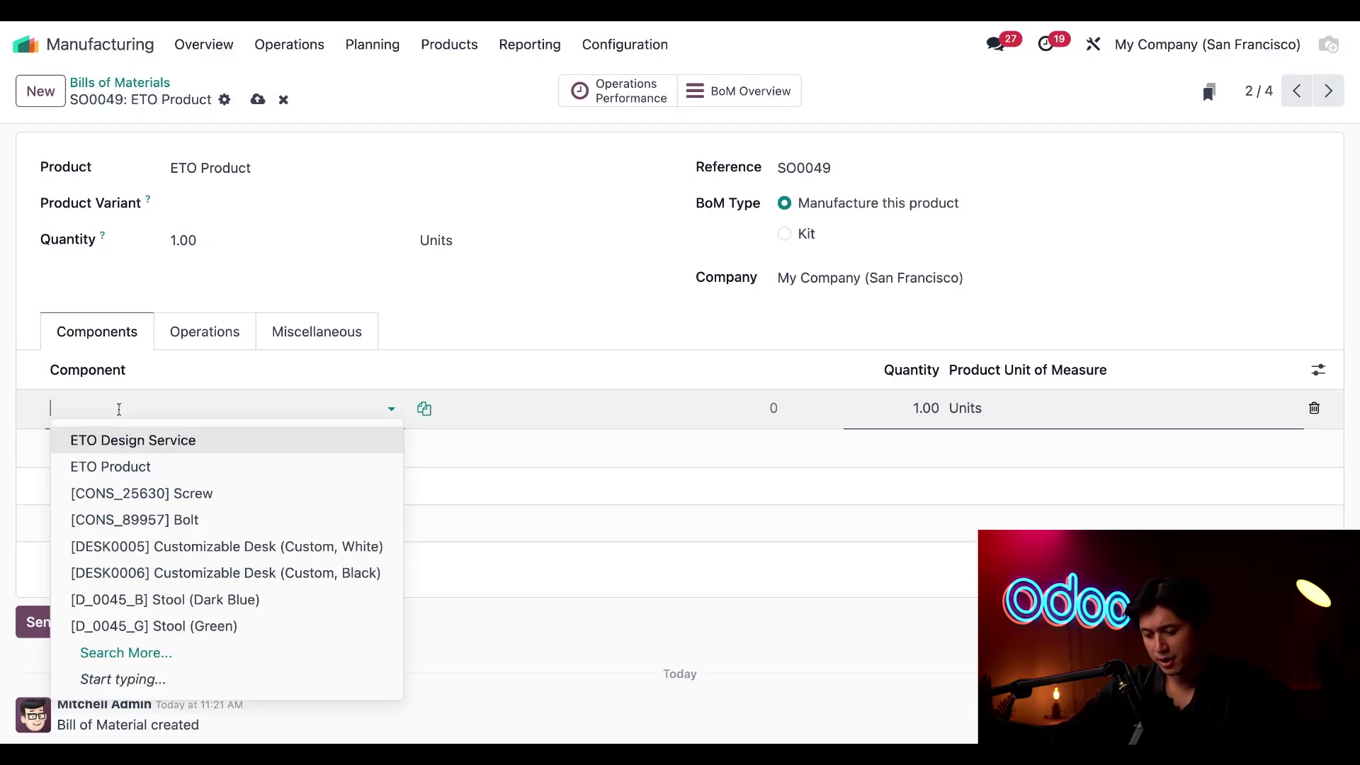
type("mapl")
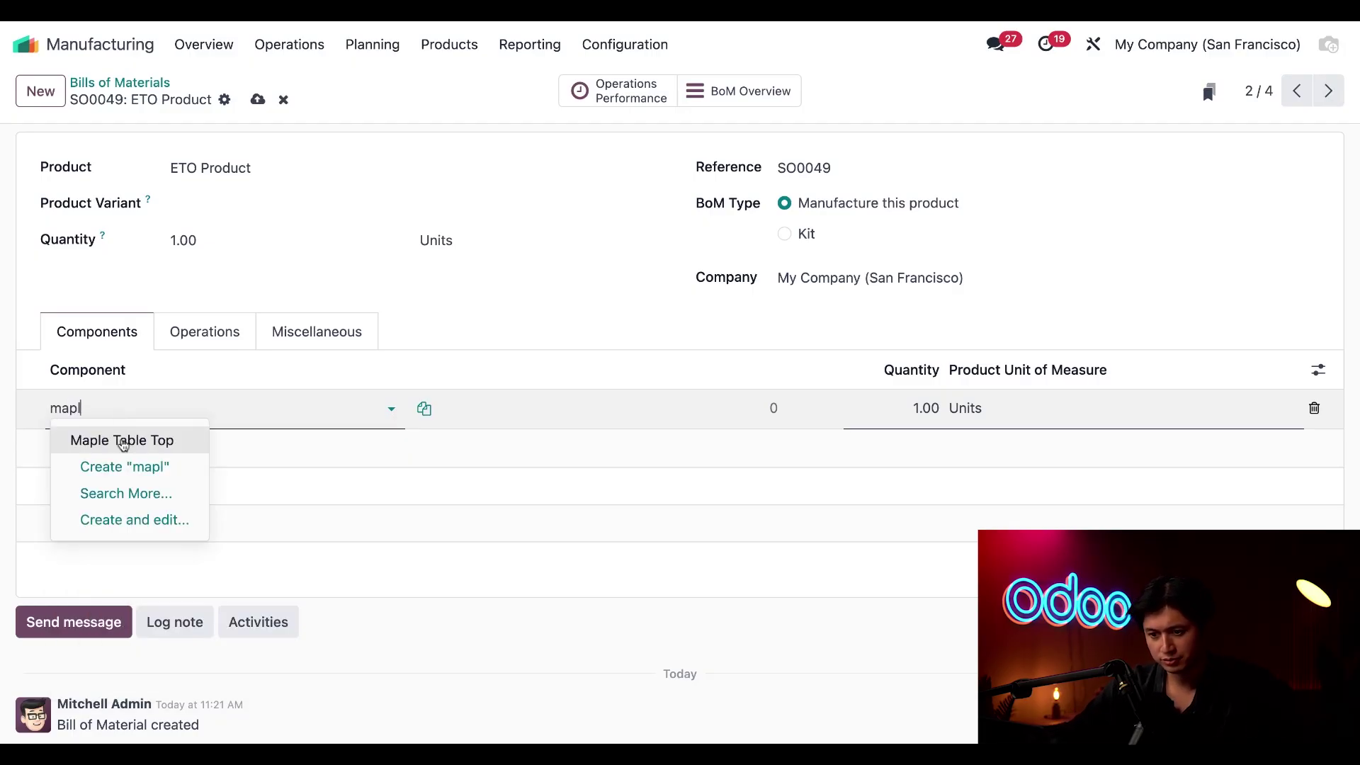
left_click(122, 440)
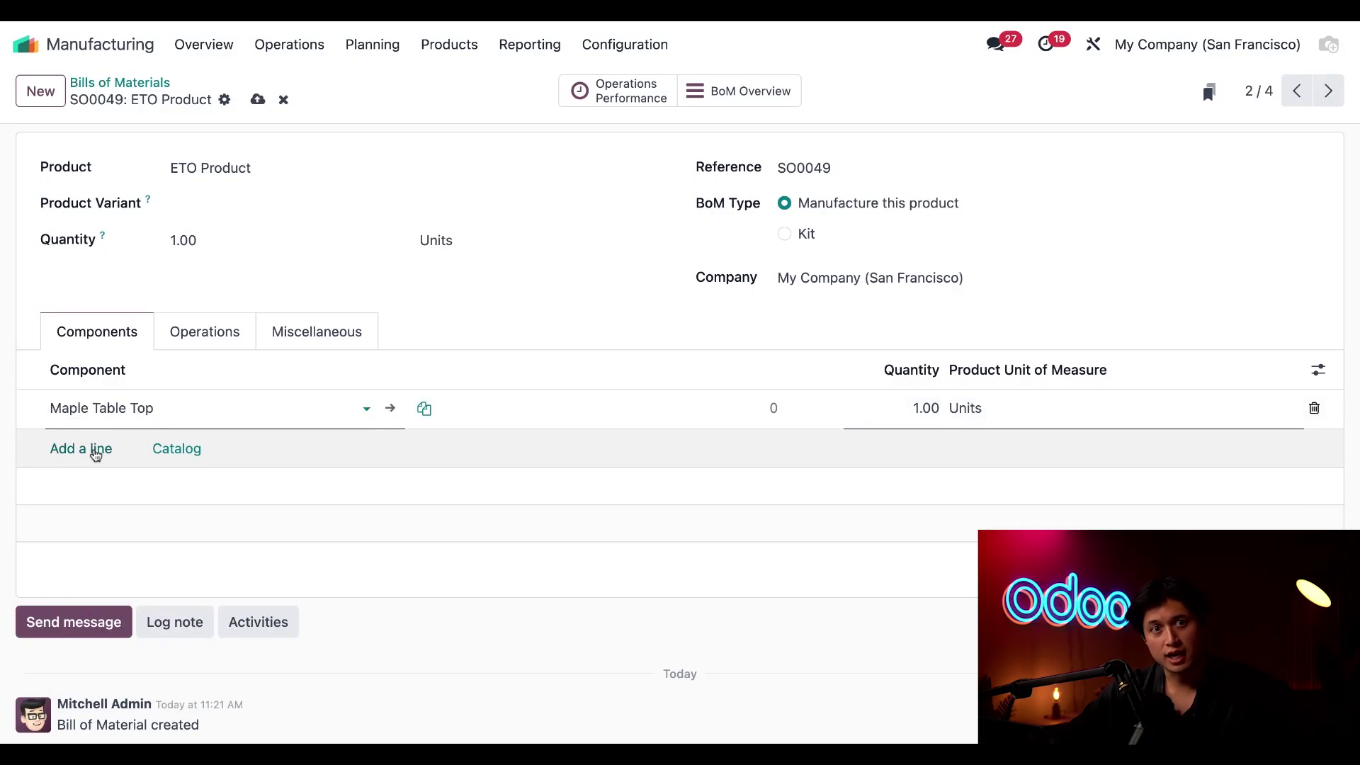
left_click(96, 450)
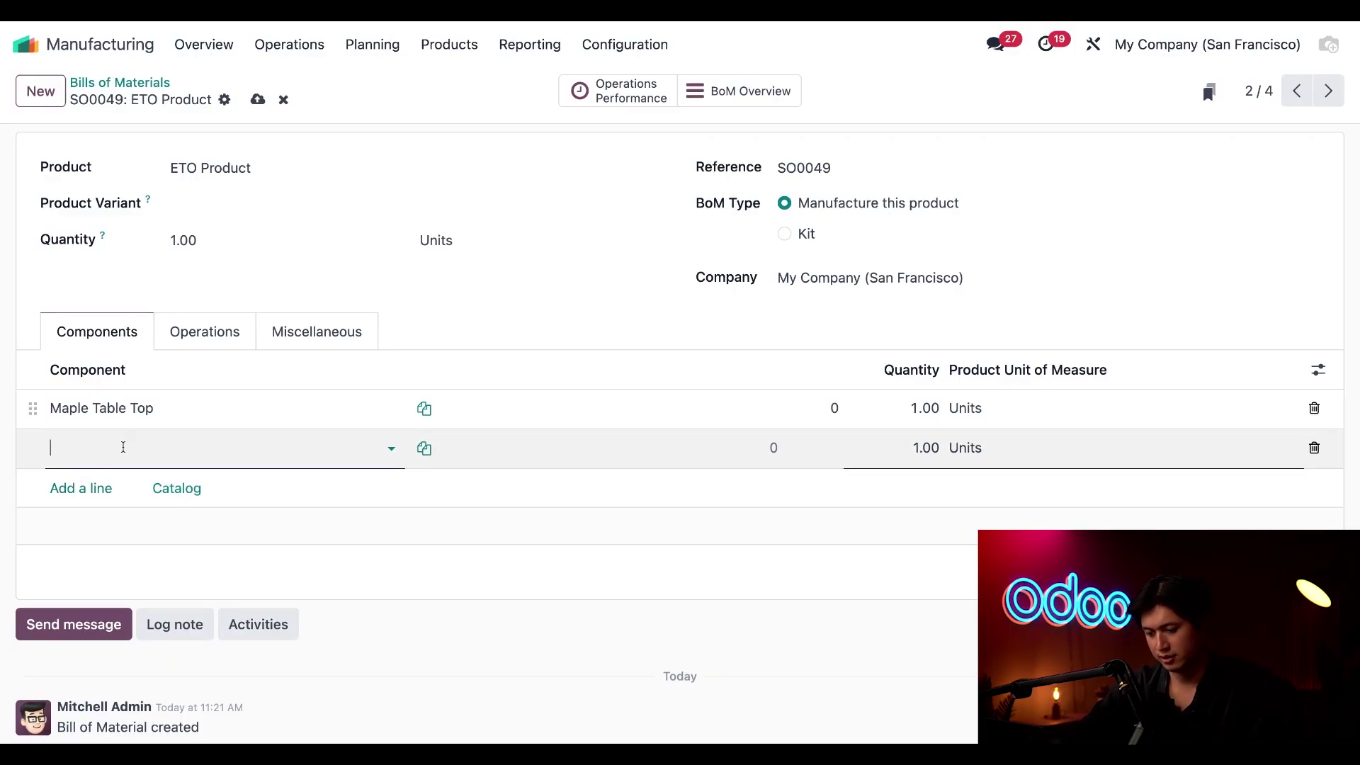
type("sta")
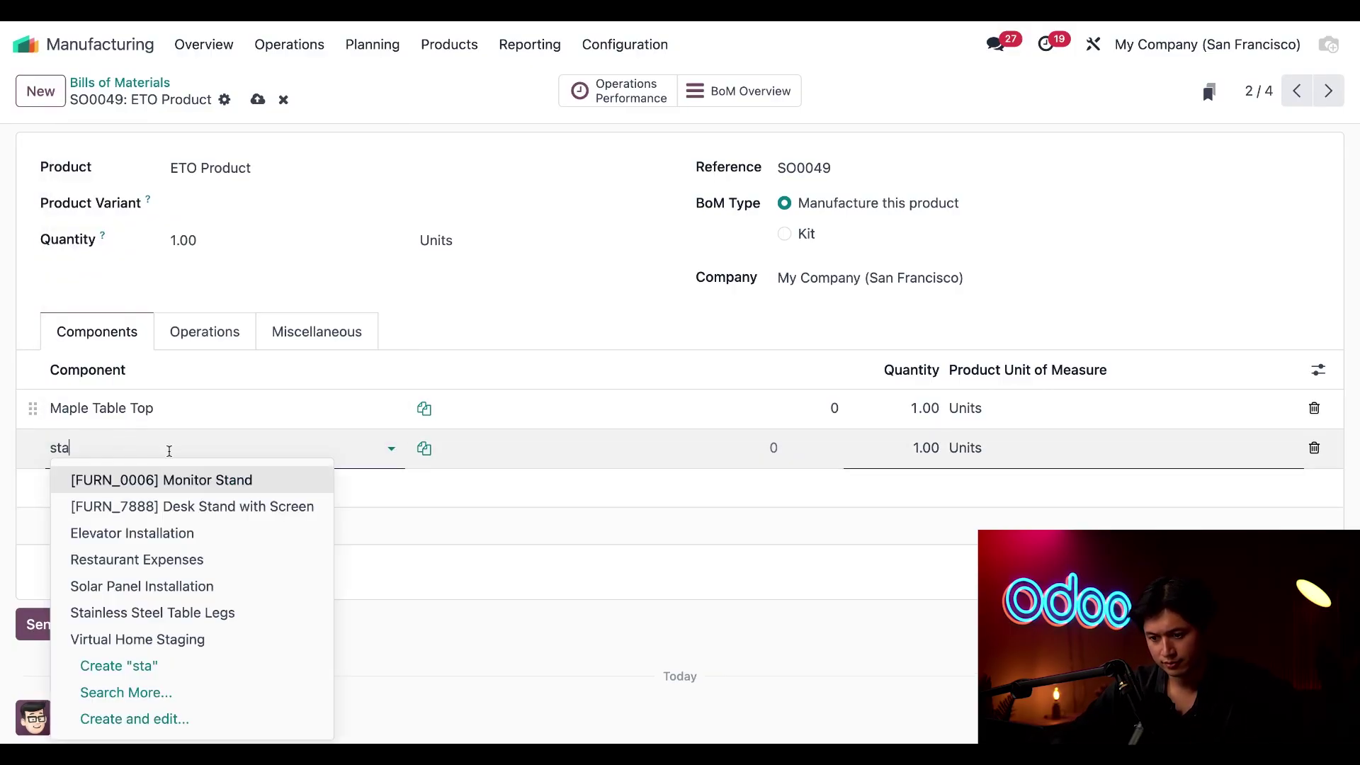
left_click(226, 612)
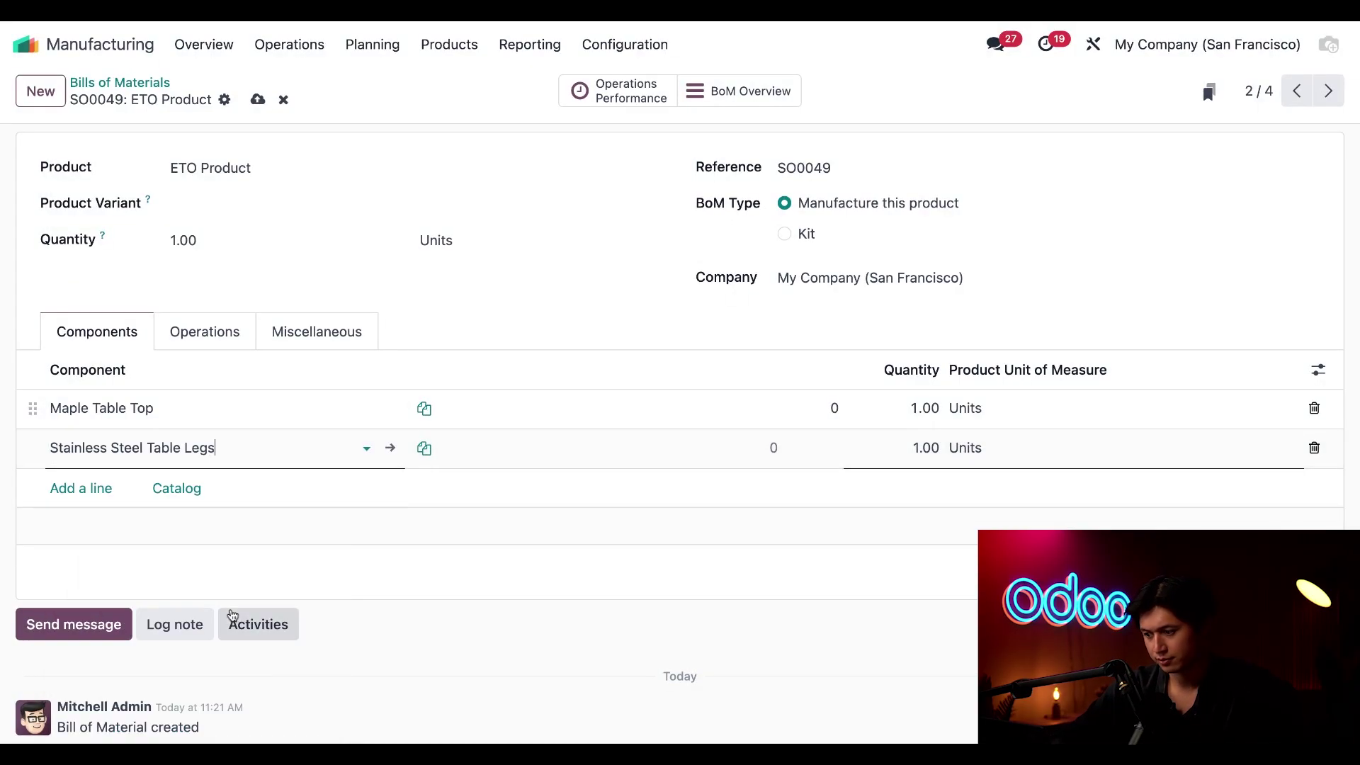
left_click_drag(913, 447, 924, 448)
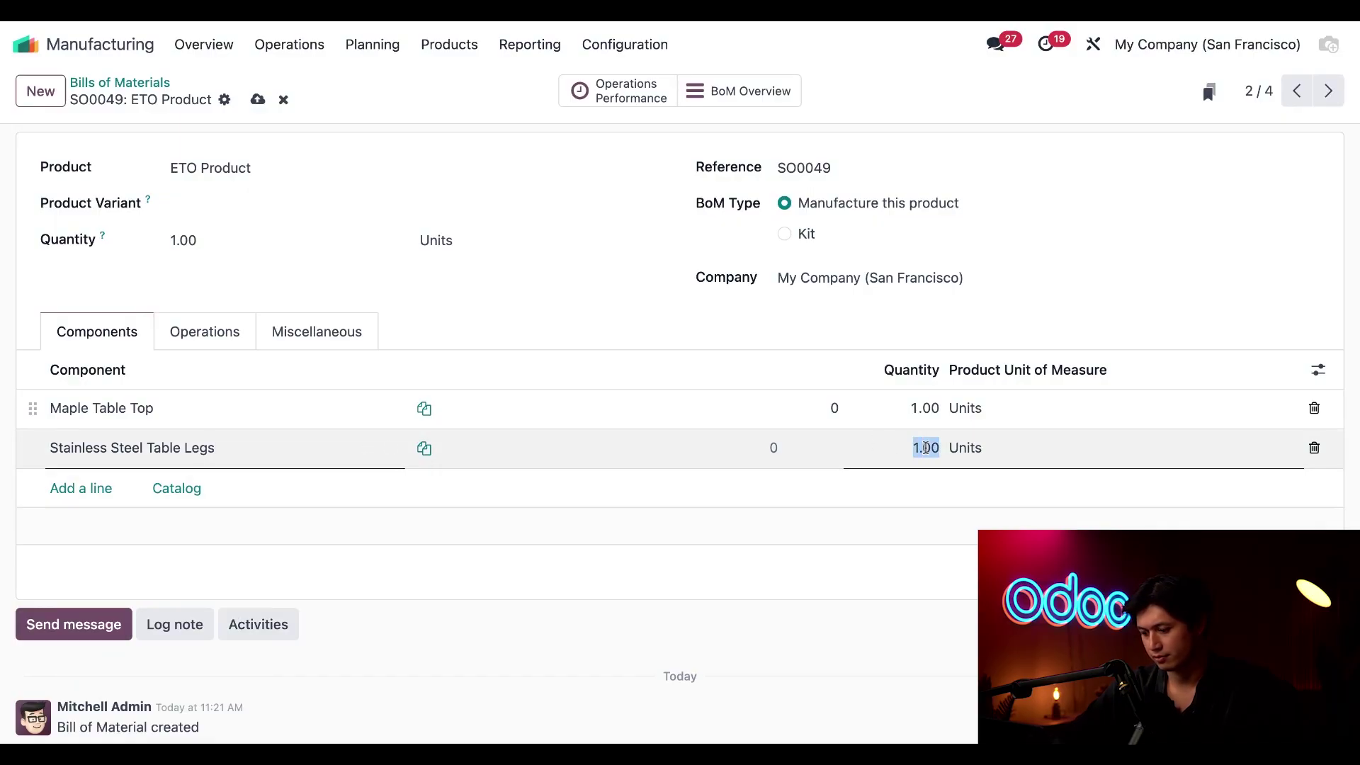
type("7")
left_click(811, 332)
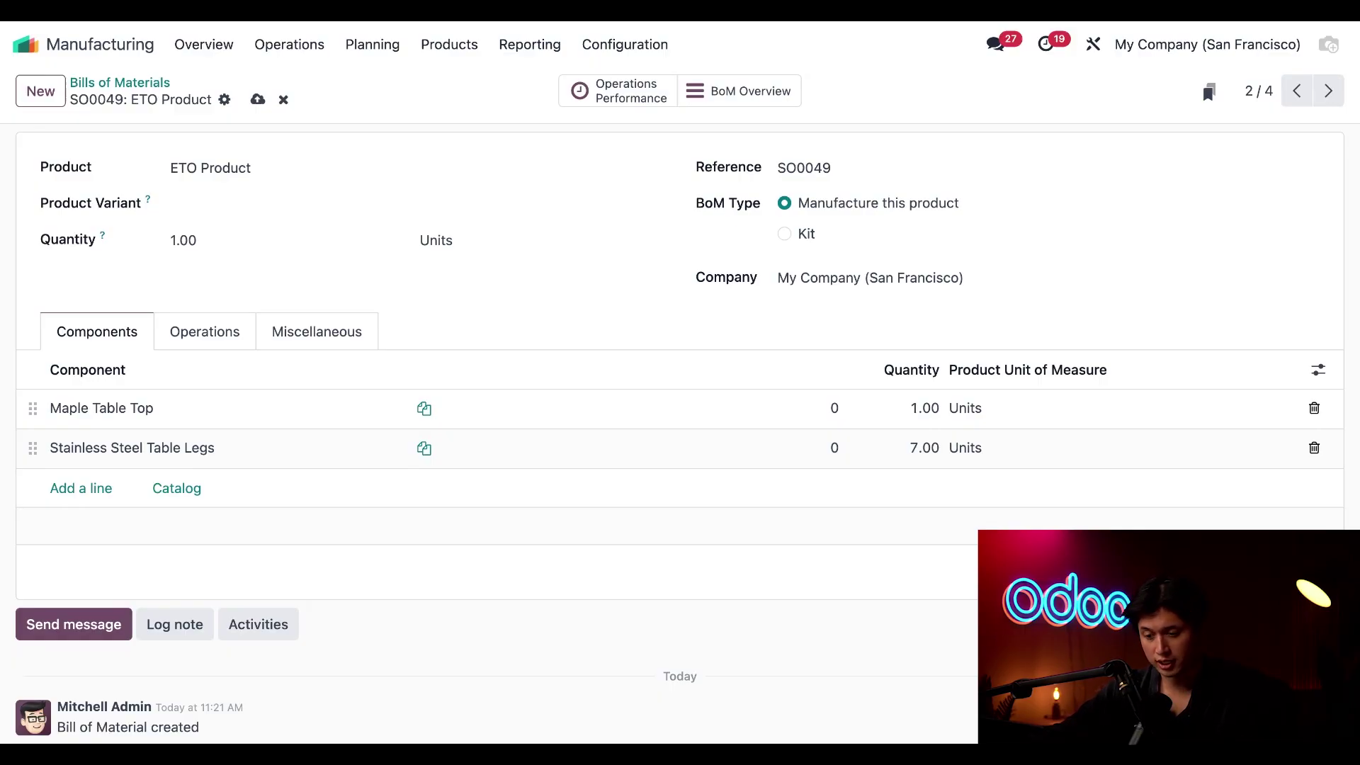
Open the Maple Table Top product record, then go back to the SO0049 bill of materials
left_click(358, 413)
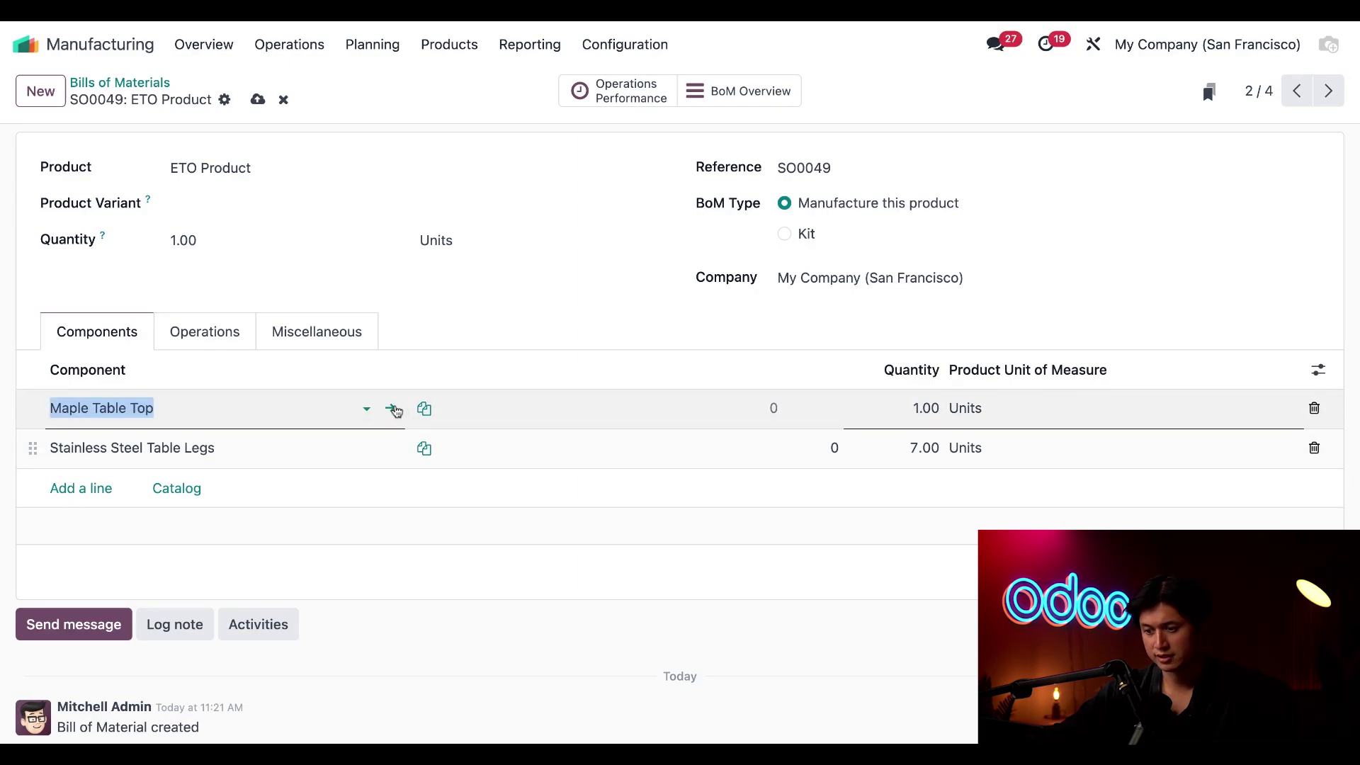
left_click(393, 409)
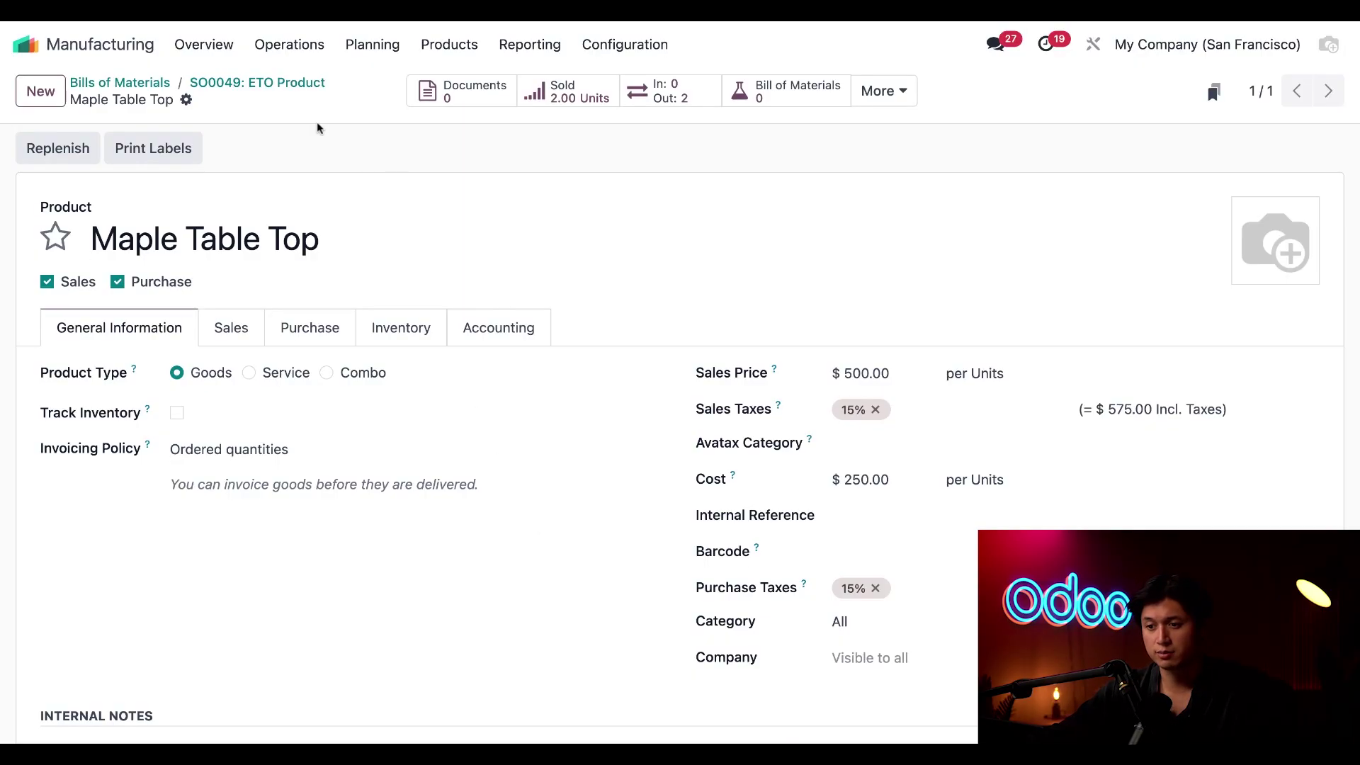
left_click(272, 84)
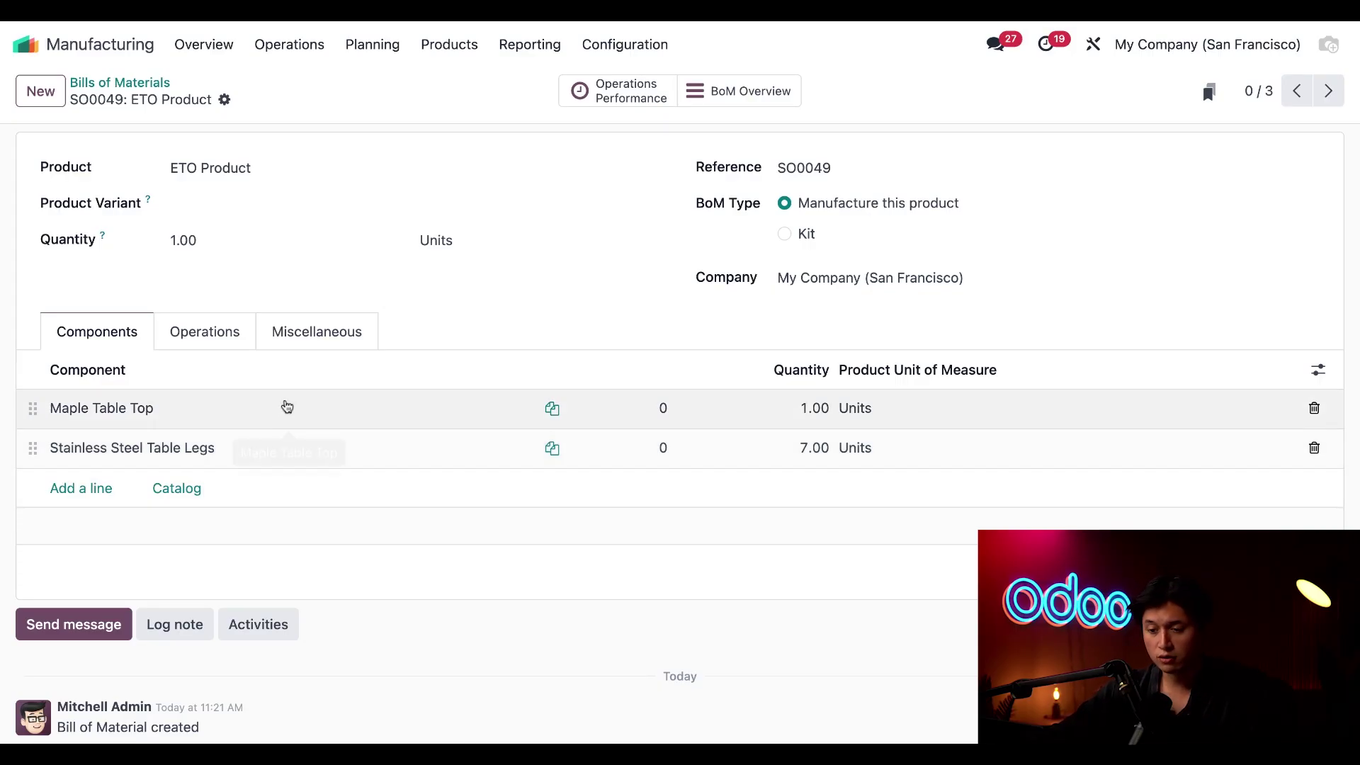
Upload the How to Build a Table PDF as the Assemble operation's worksheet and save
left_click(218, 338)
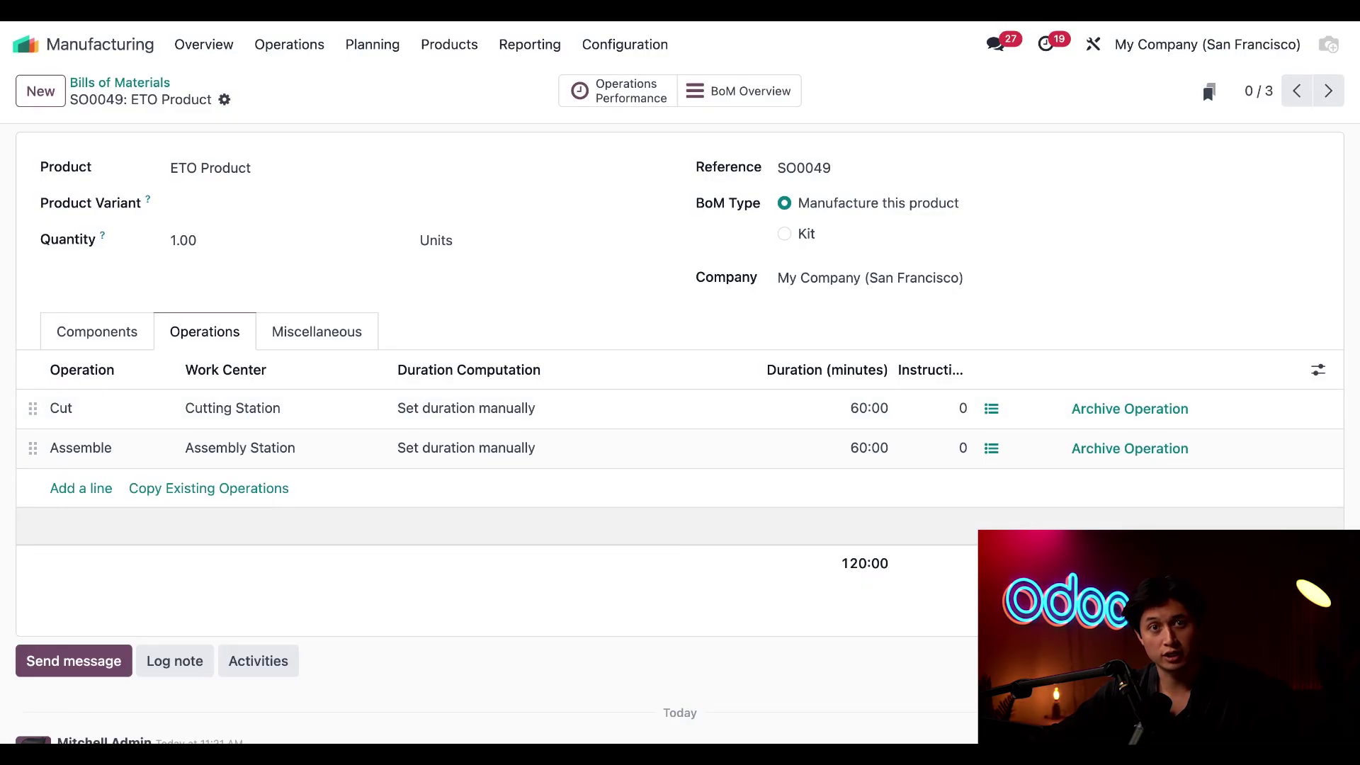
left_click(221, 449)
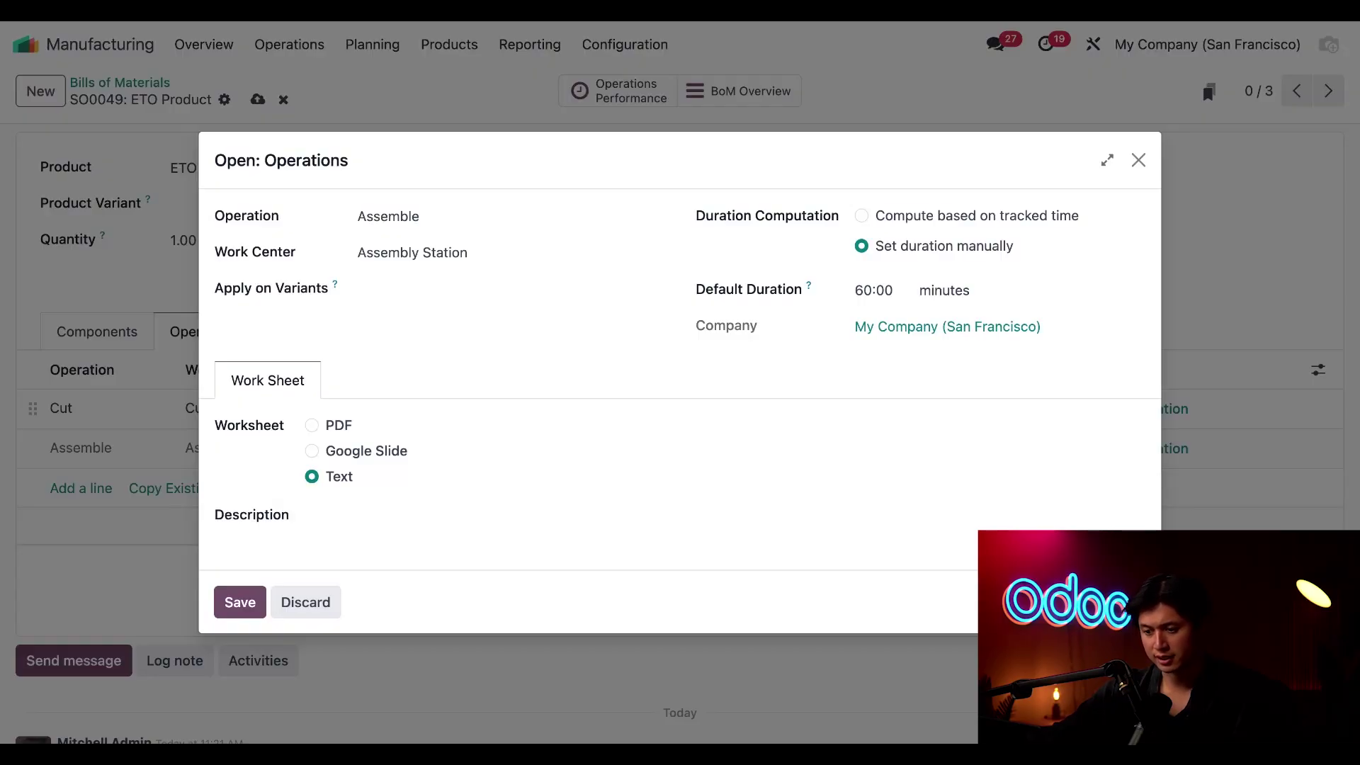
left_click(312, 425)
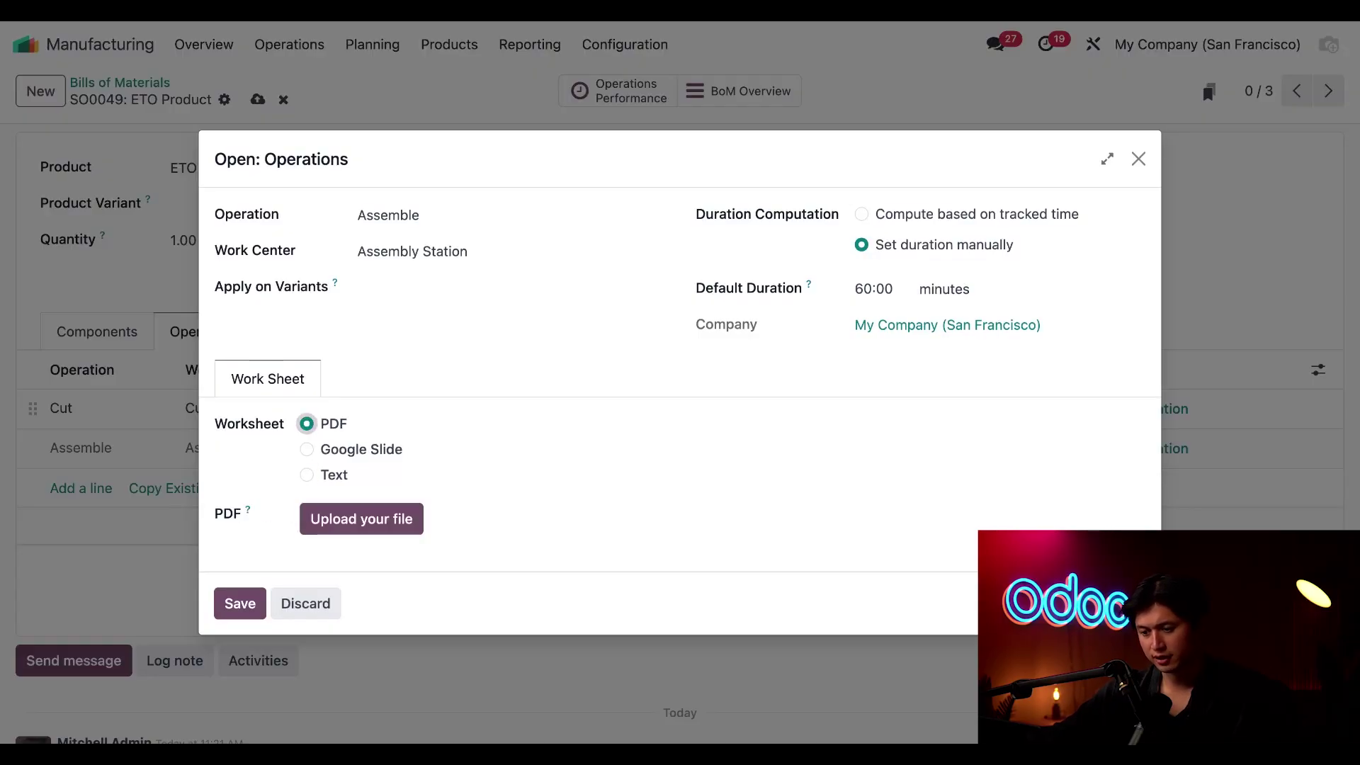
left_click(358, 524)
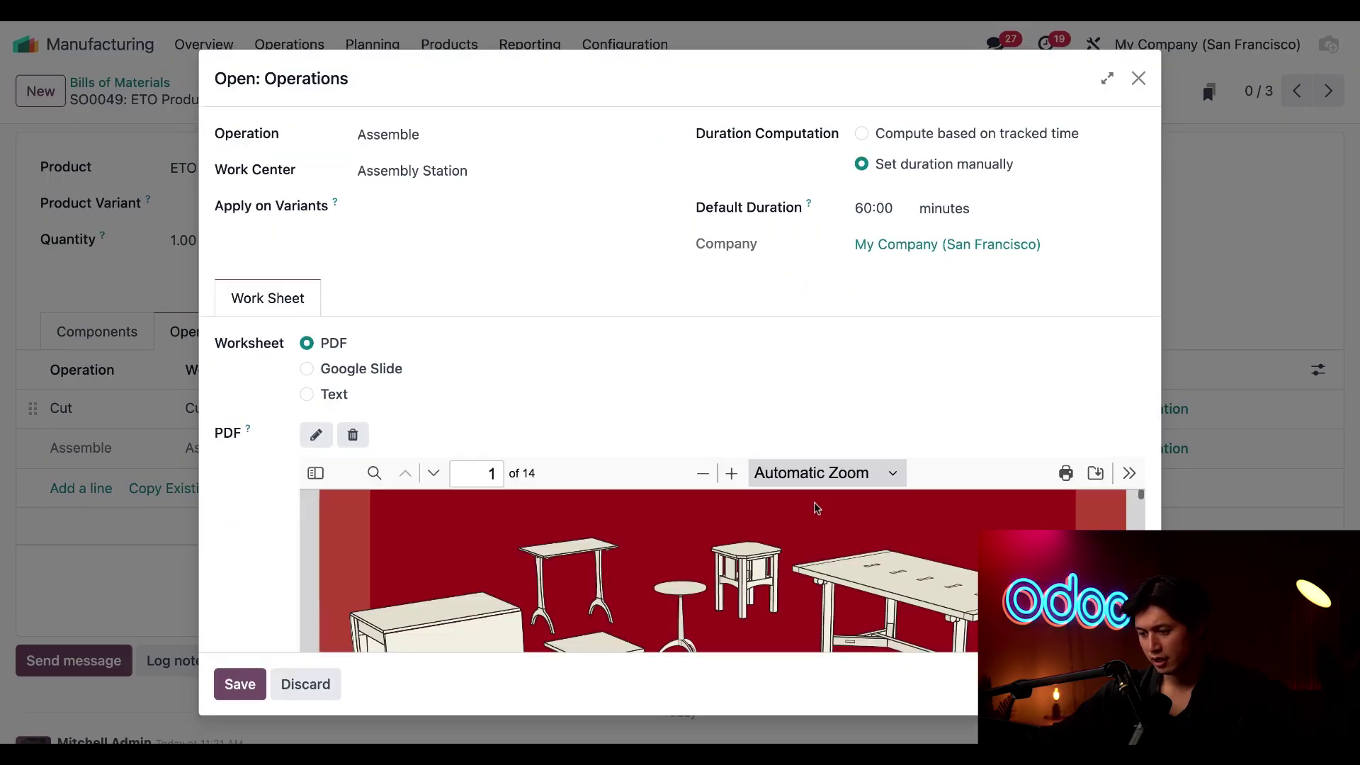
scroll(814, 509, "down", 1)
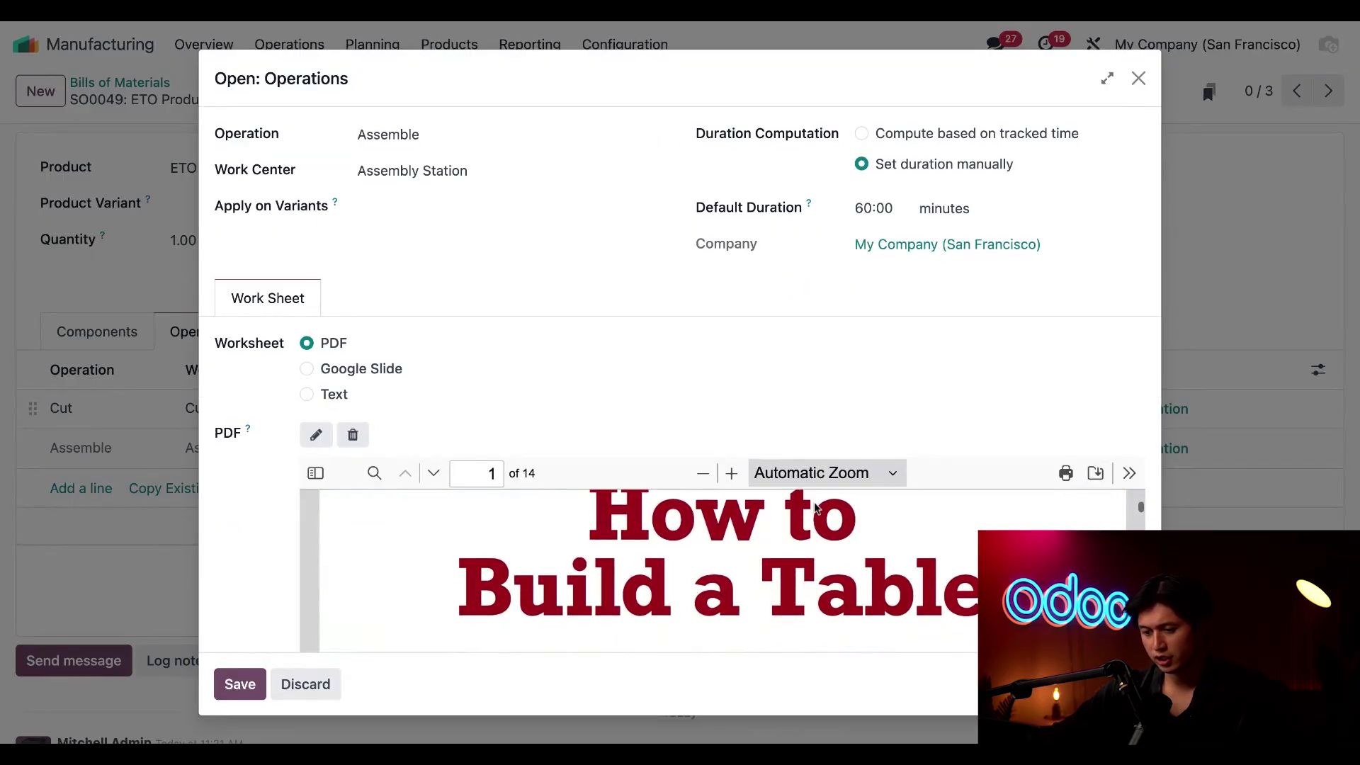
left_click(241, 686)
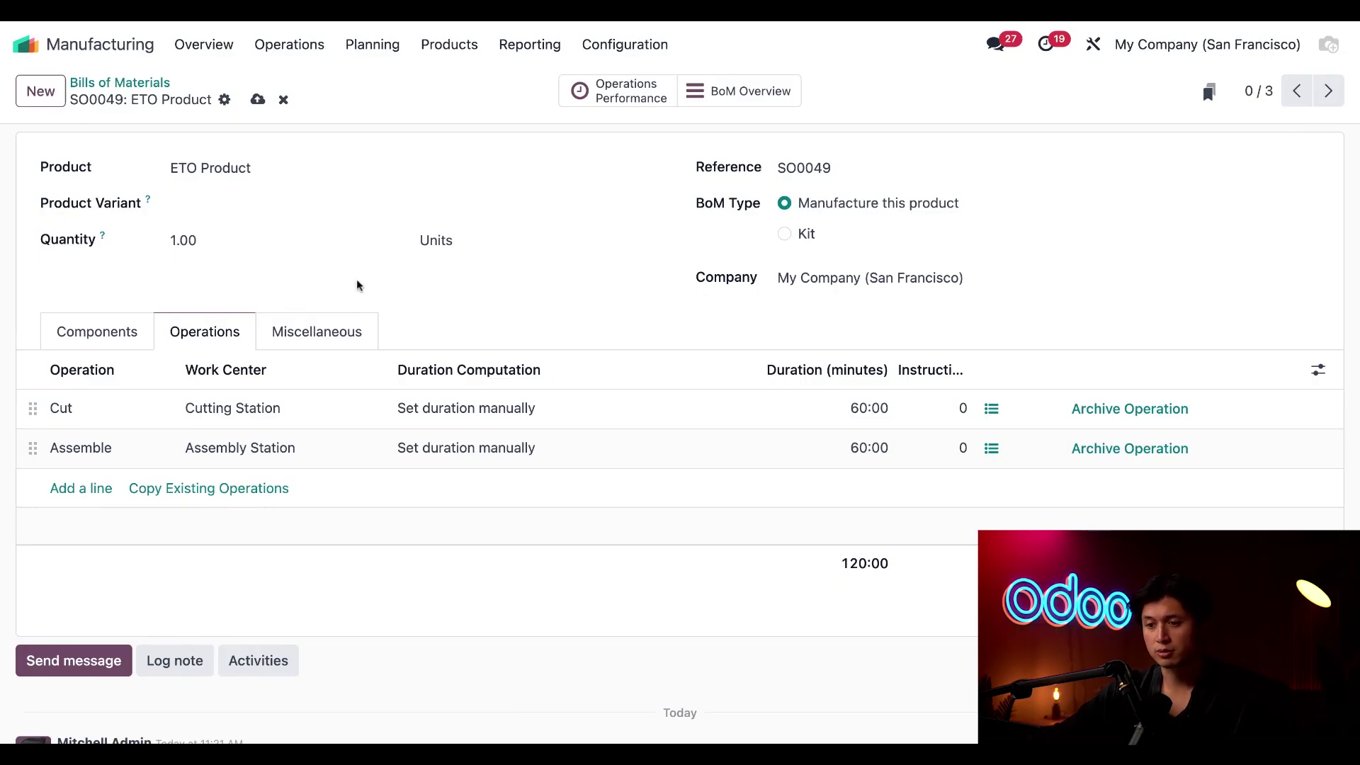
Create a manufacturing order for 1 ETO Product using the SO0049 bill of materials
left_click(284, 51)
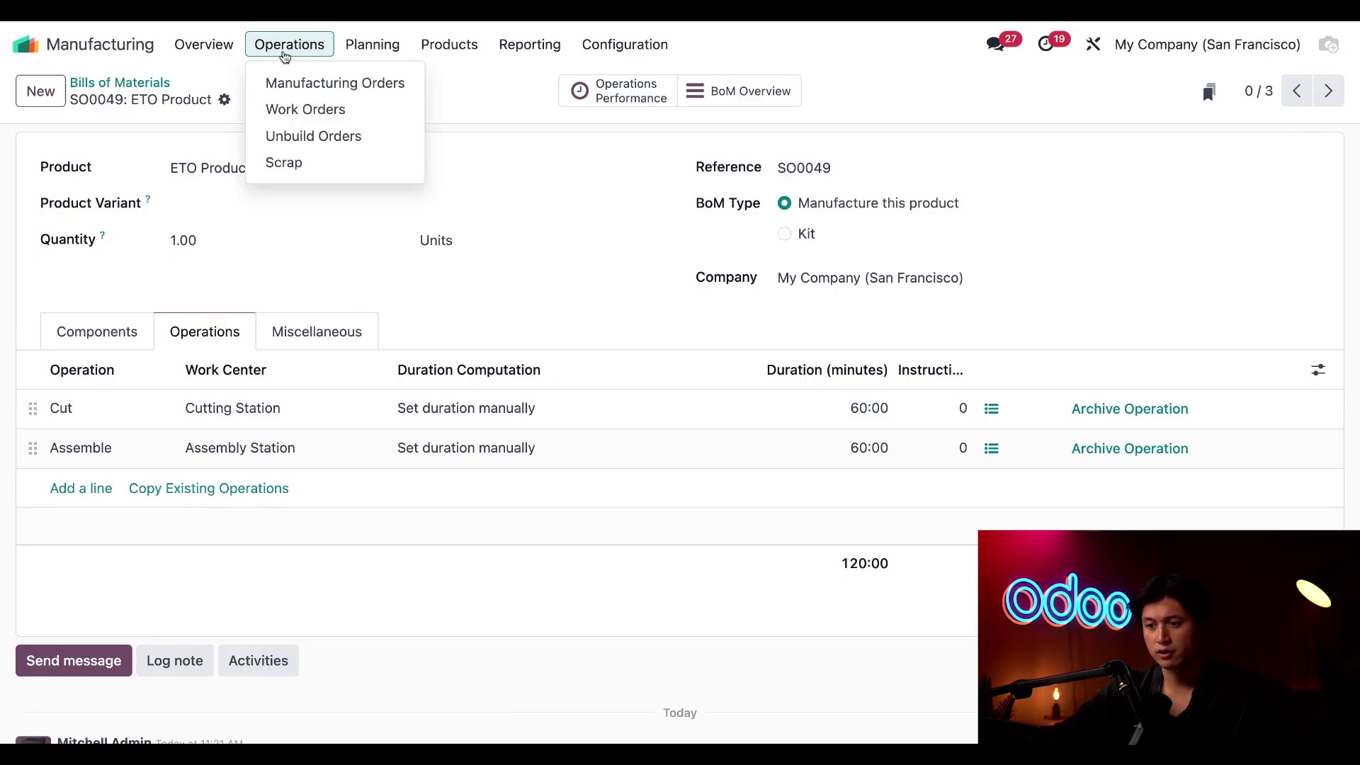
left_click(324, 85)
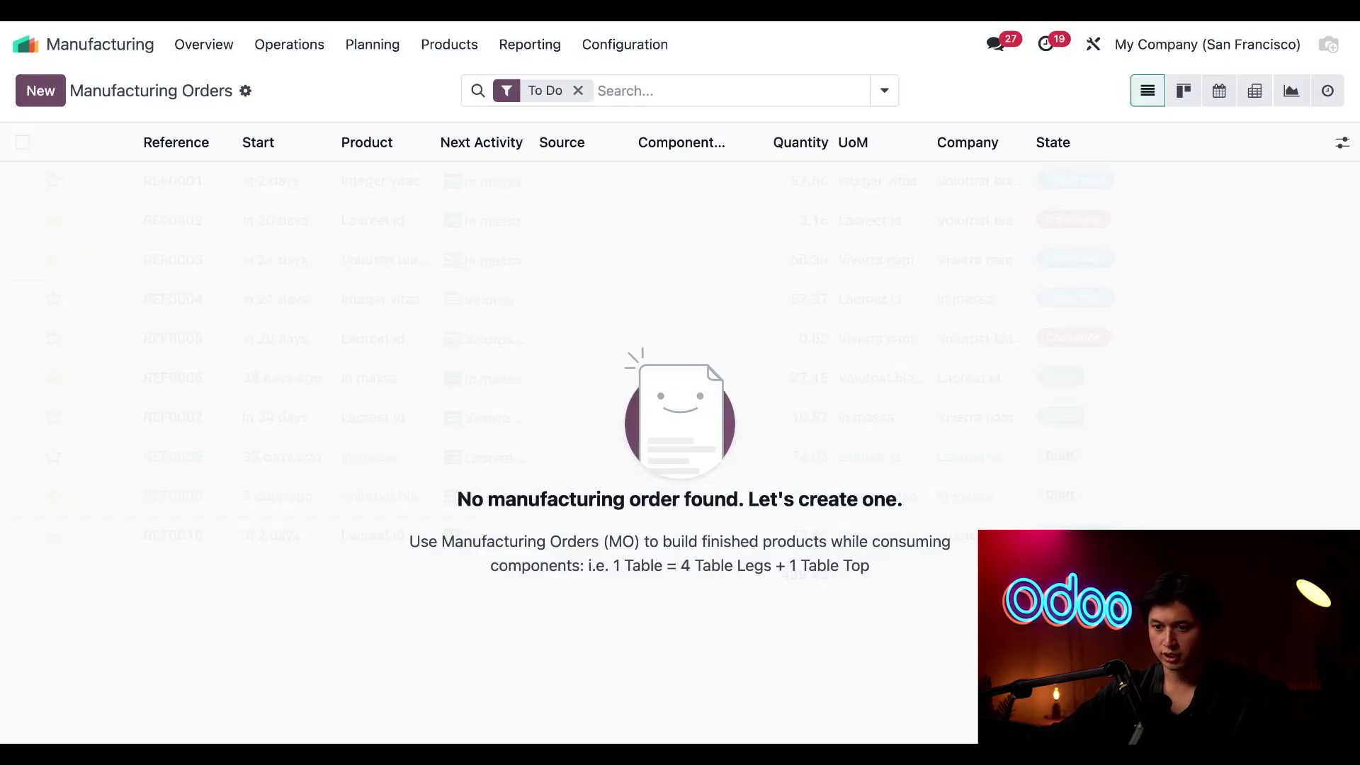
key("alt+c")
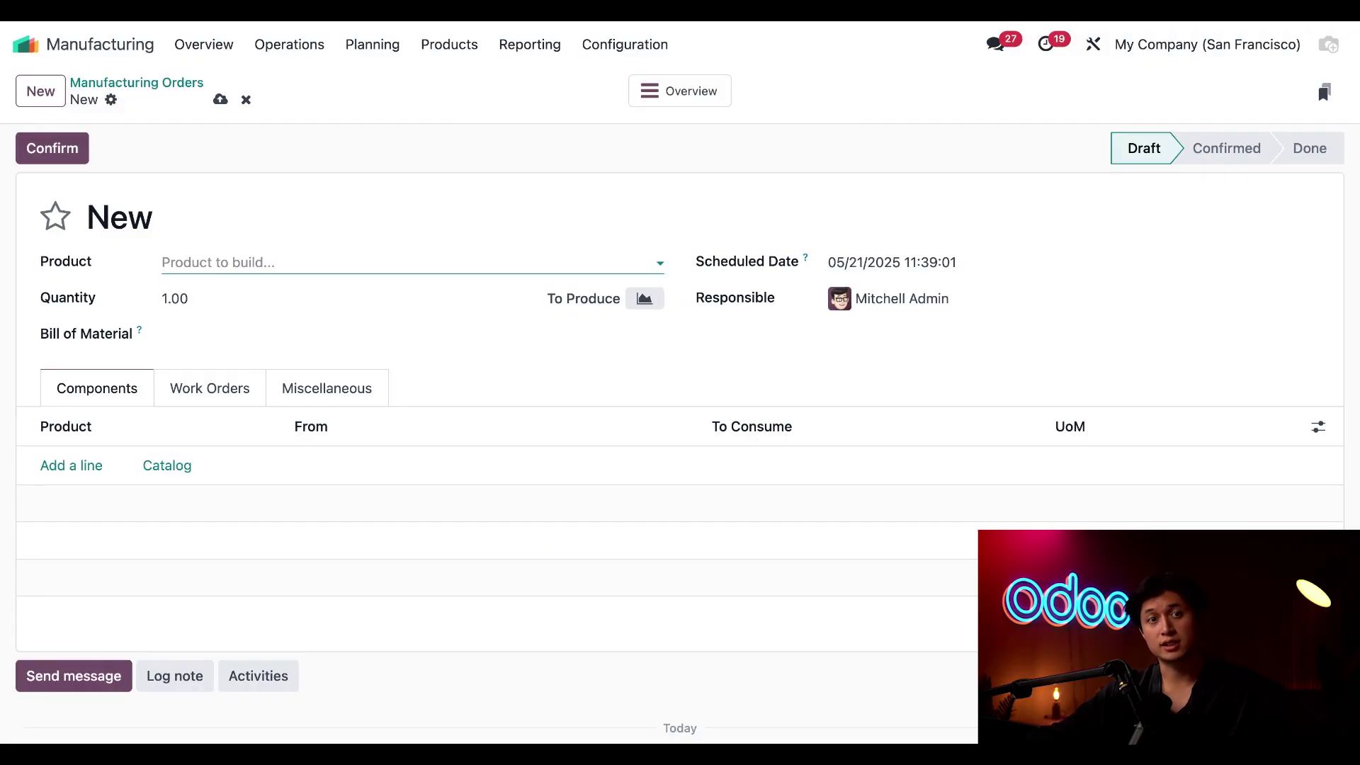
left_click(275, 262)
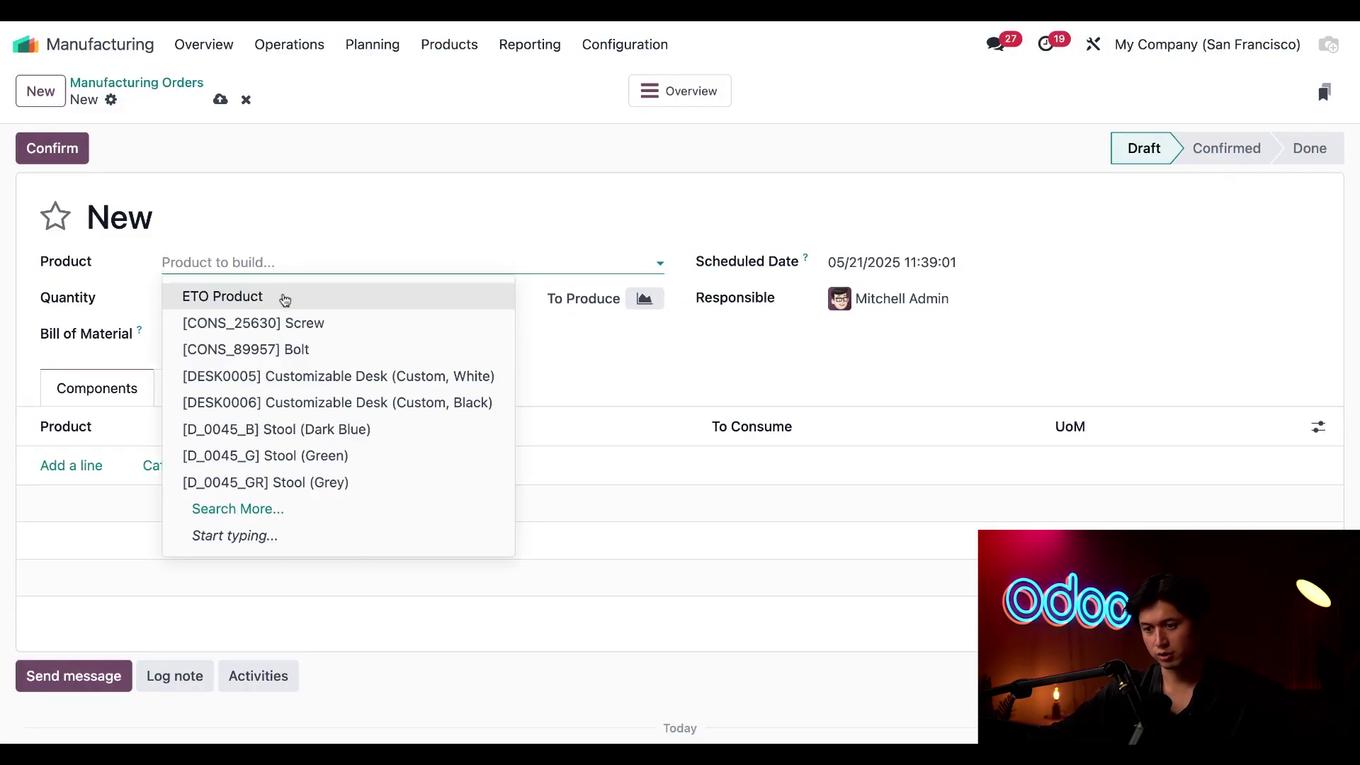
left_click(284, 296)
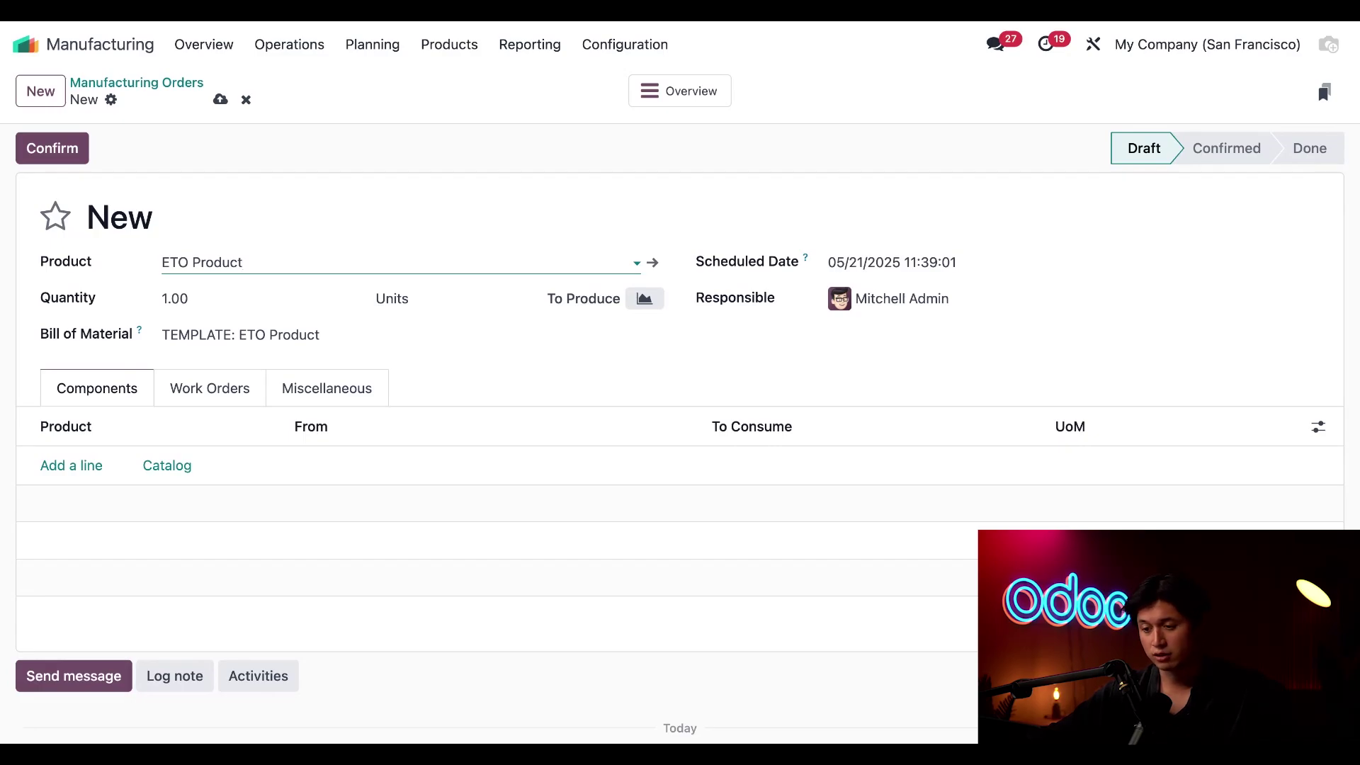
left_click(368, 336)
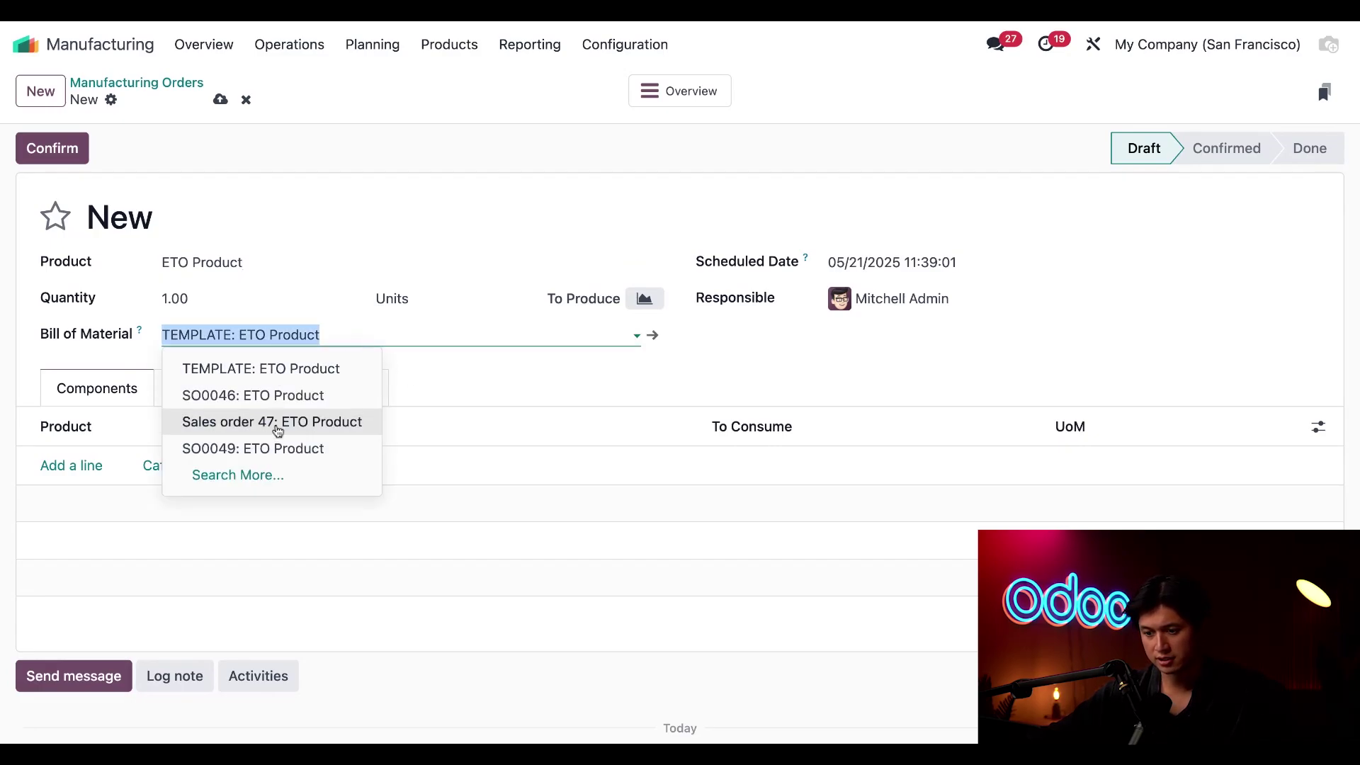
left_click(323, 452)
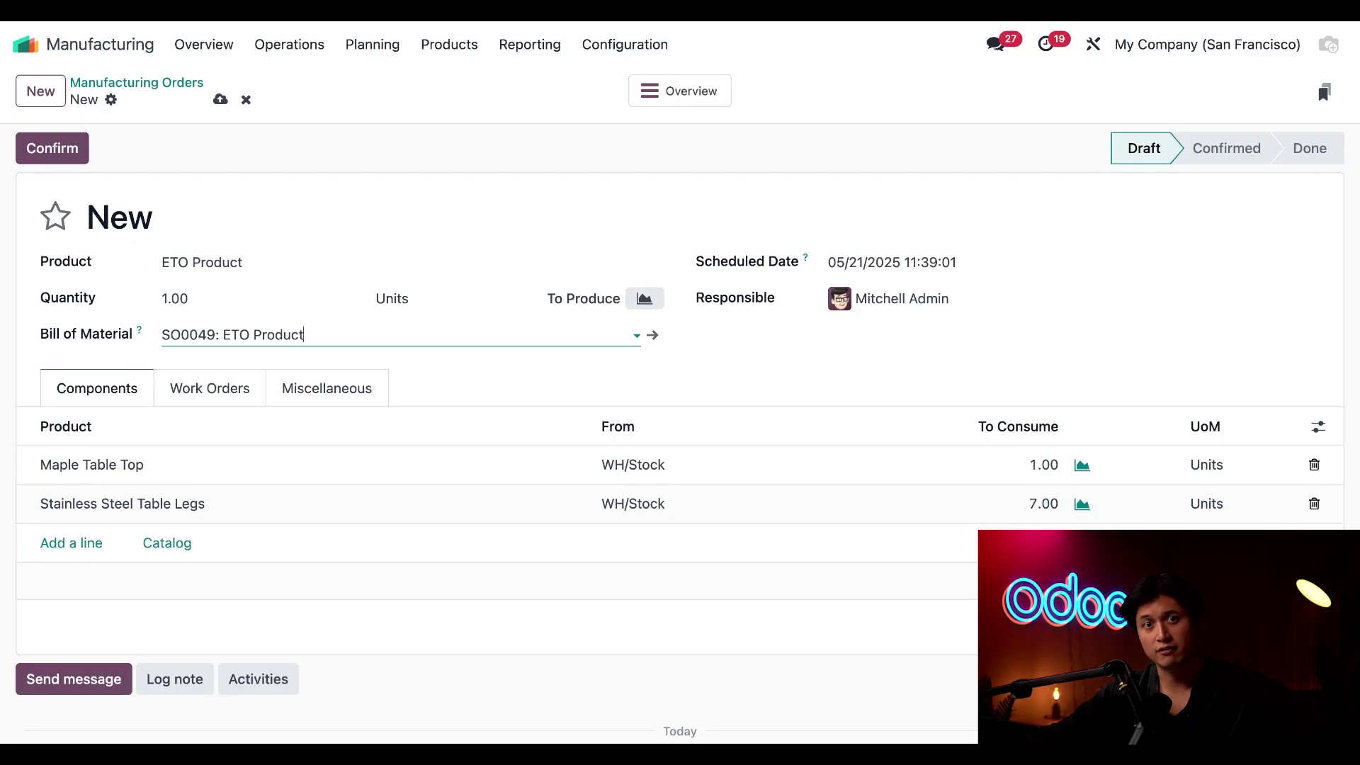
Check work orders and components, then confirm the order as WH/MO/00017 with Cut ready
left_click(214, 397)
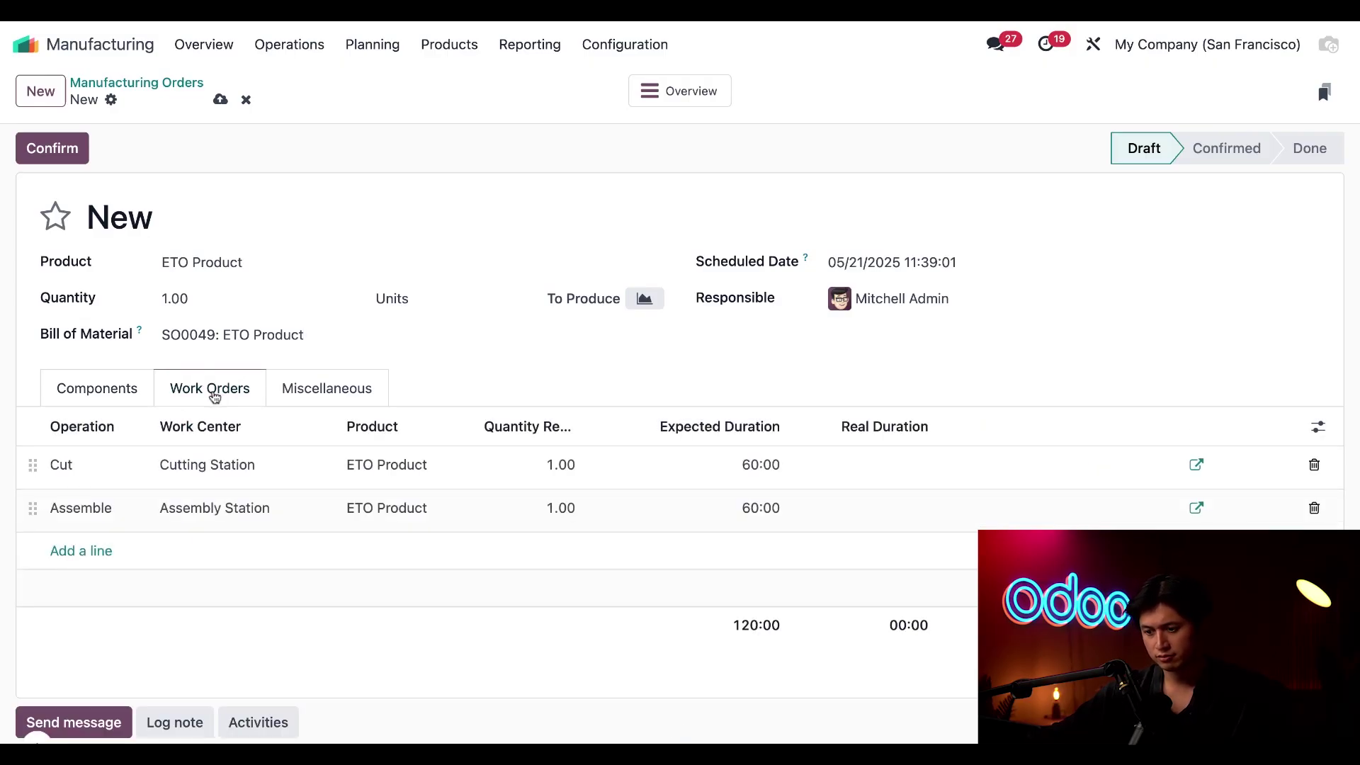
left_click(134, 392)
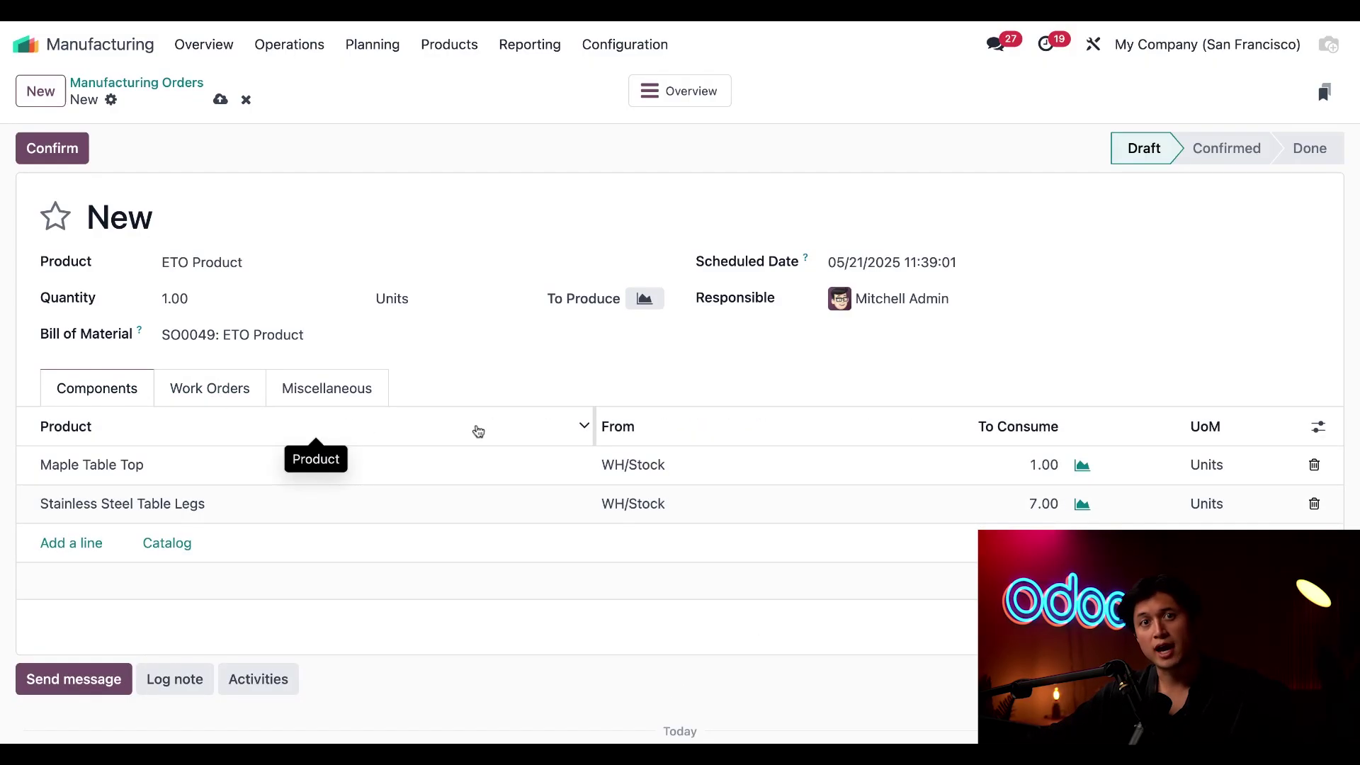
left_click(52, 149)
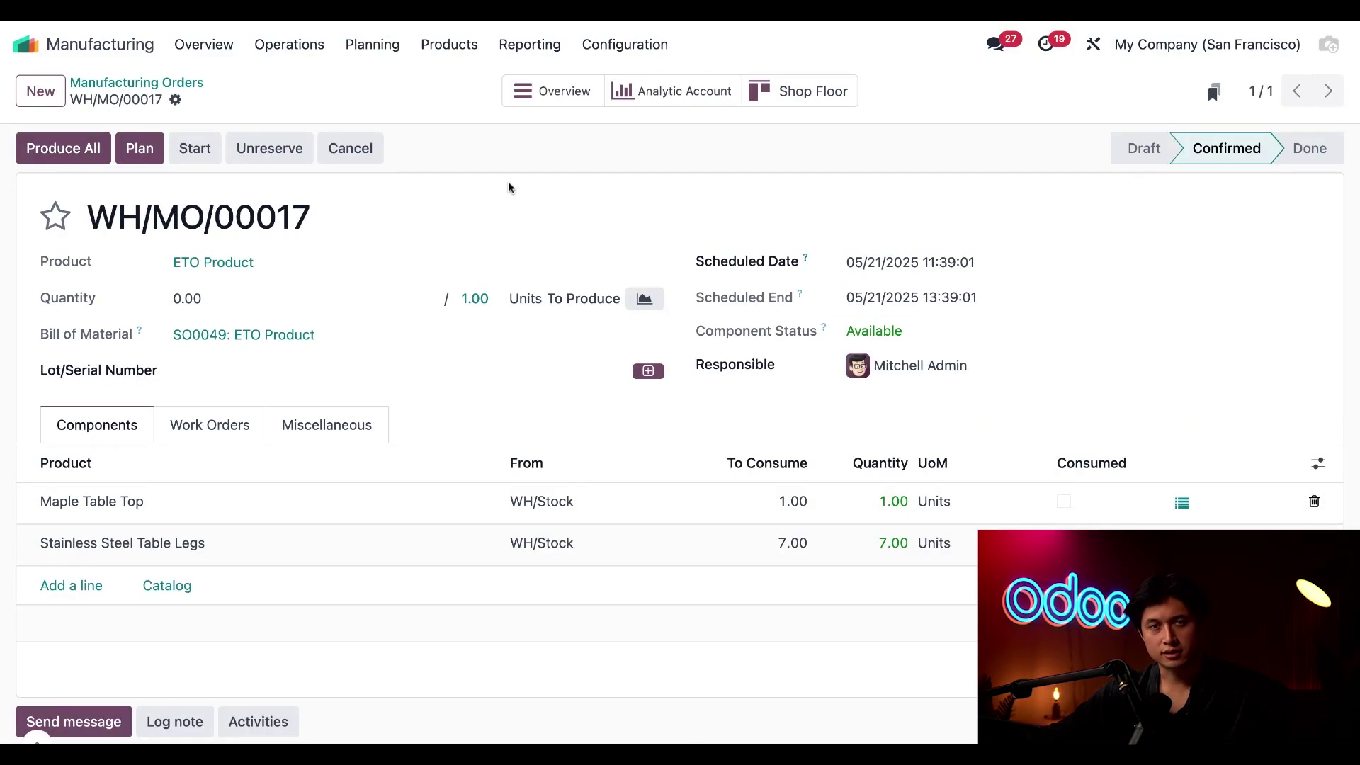
left_click(217, 440)
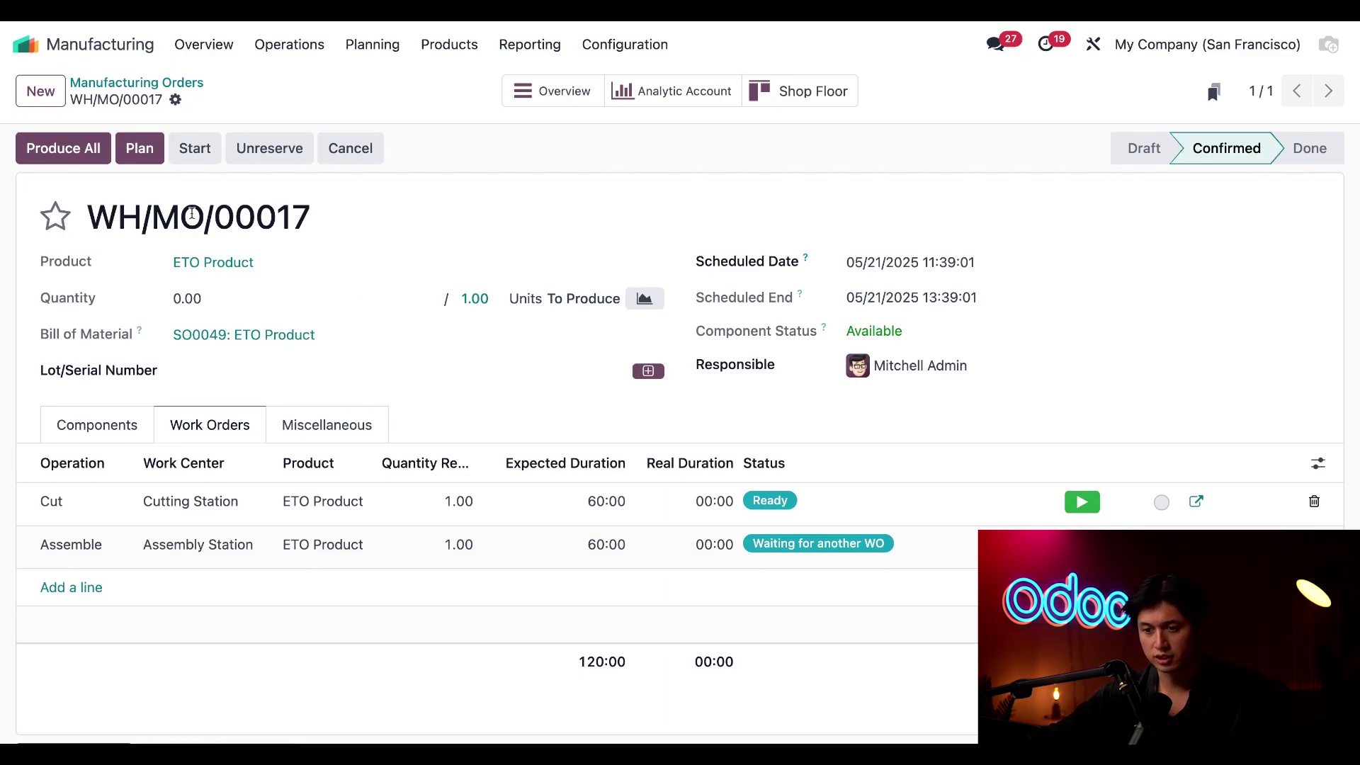
Produce all of WH/MO/00017 with serial 0000008 and review the consumed components
left_click(82, 156)
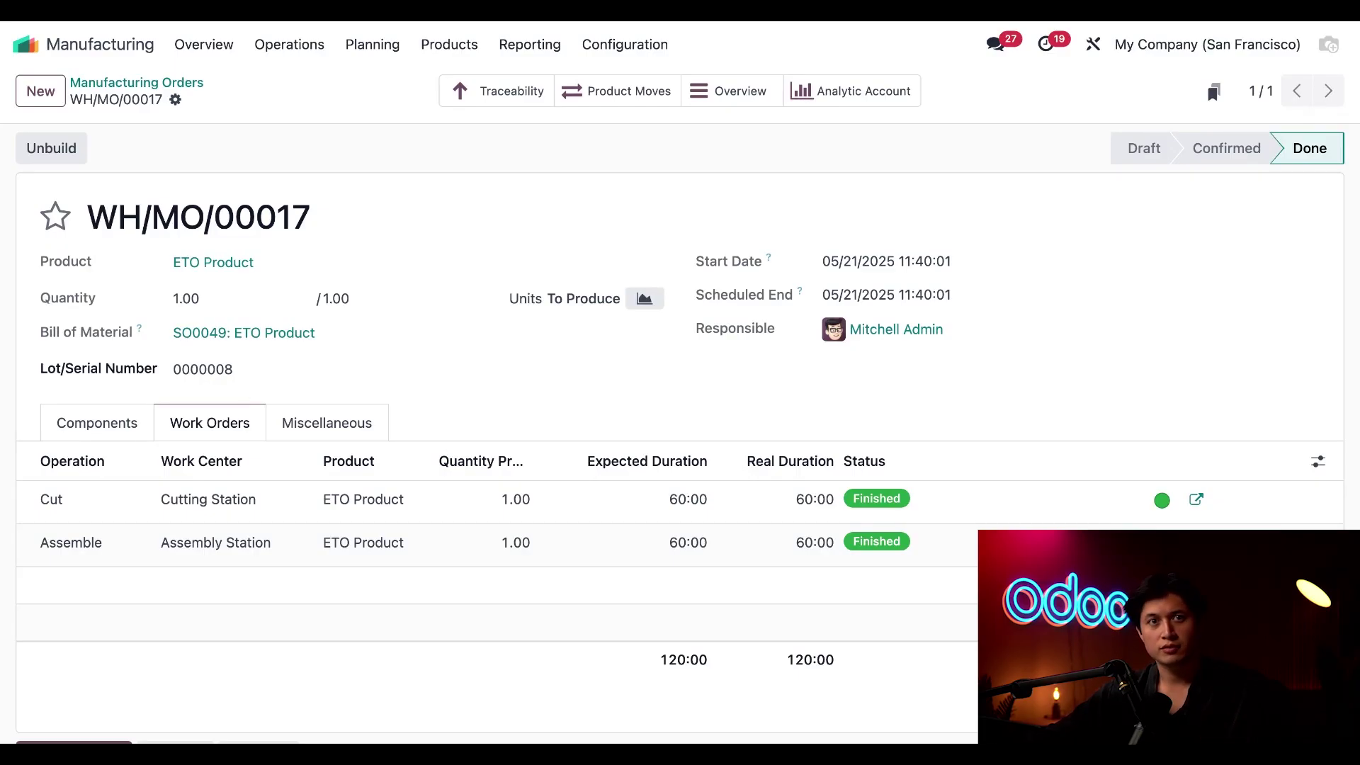
left_click(74, 420)
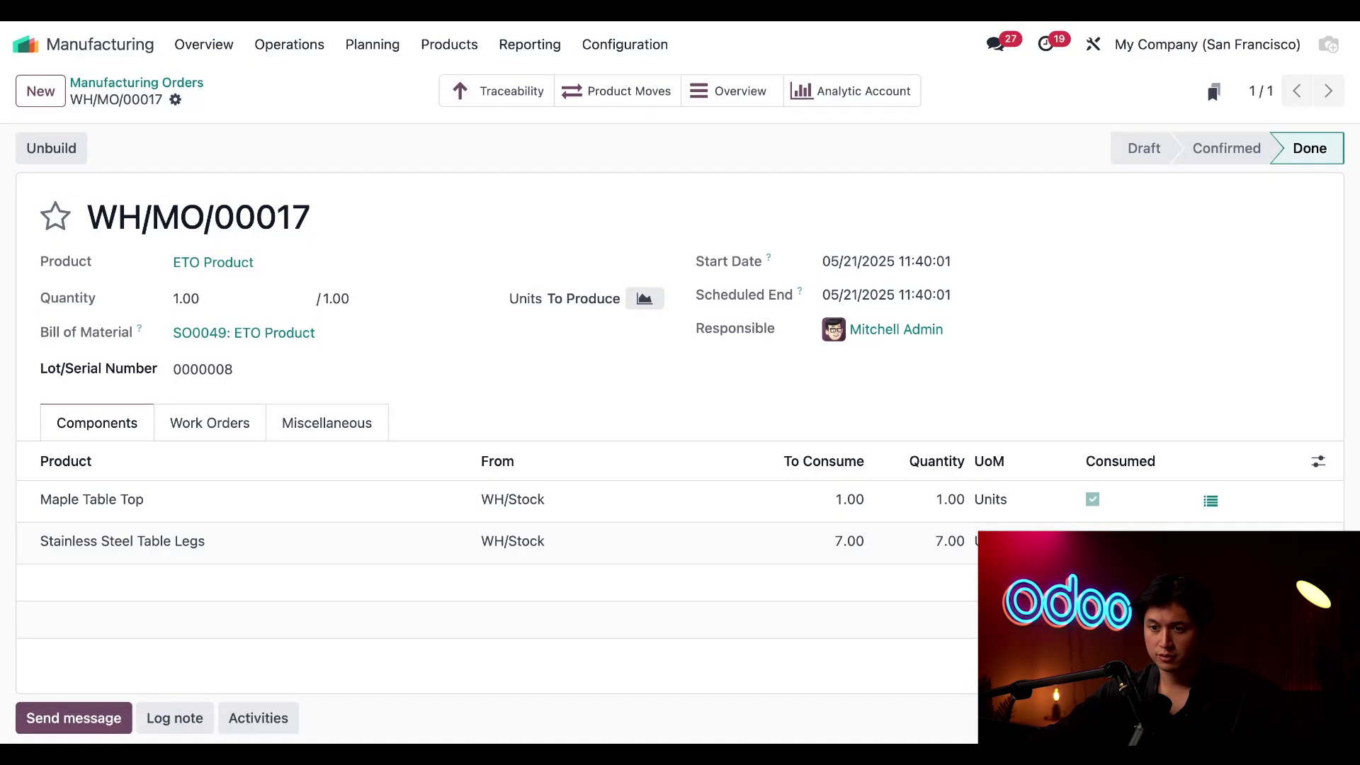
Open sales order S00049 in the Sales app
left_click(25, 44)
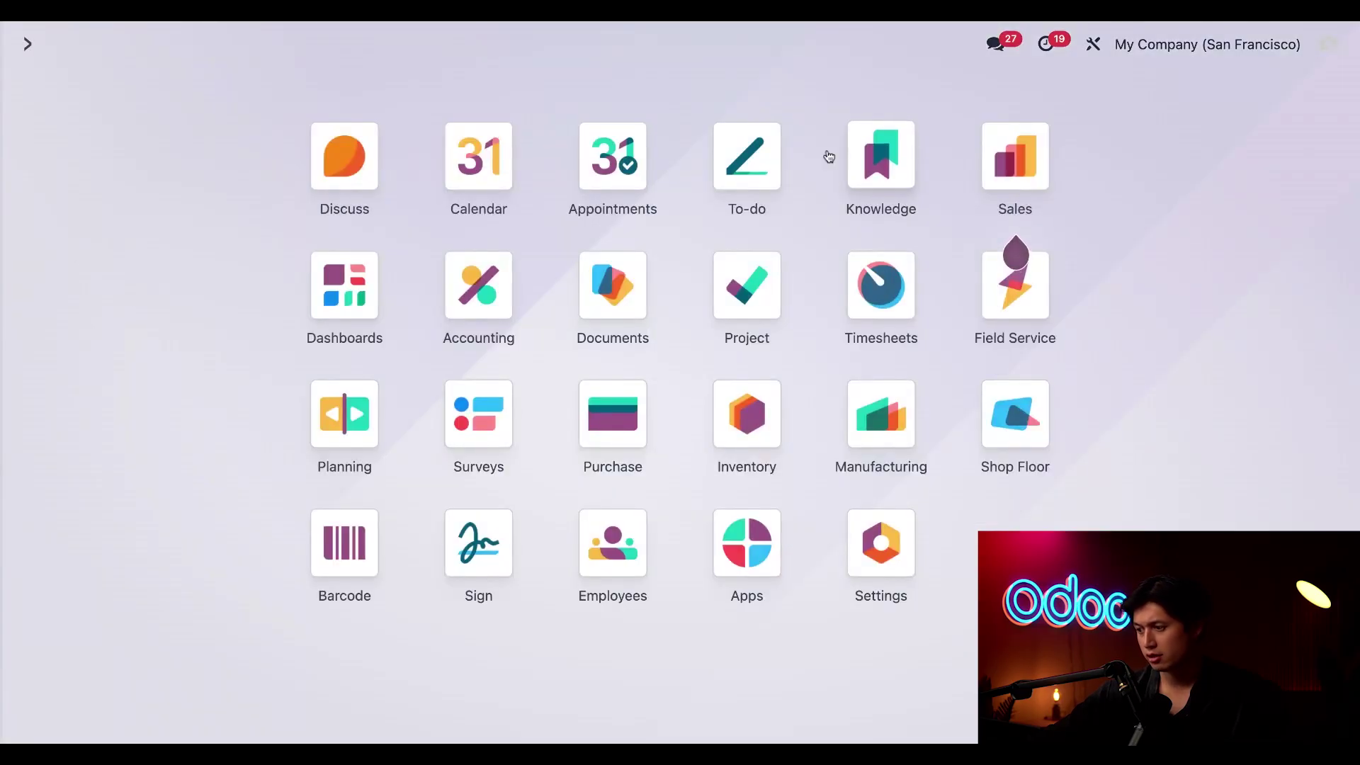
left_click(988, 184)
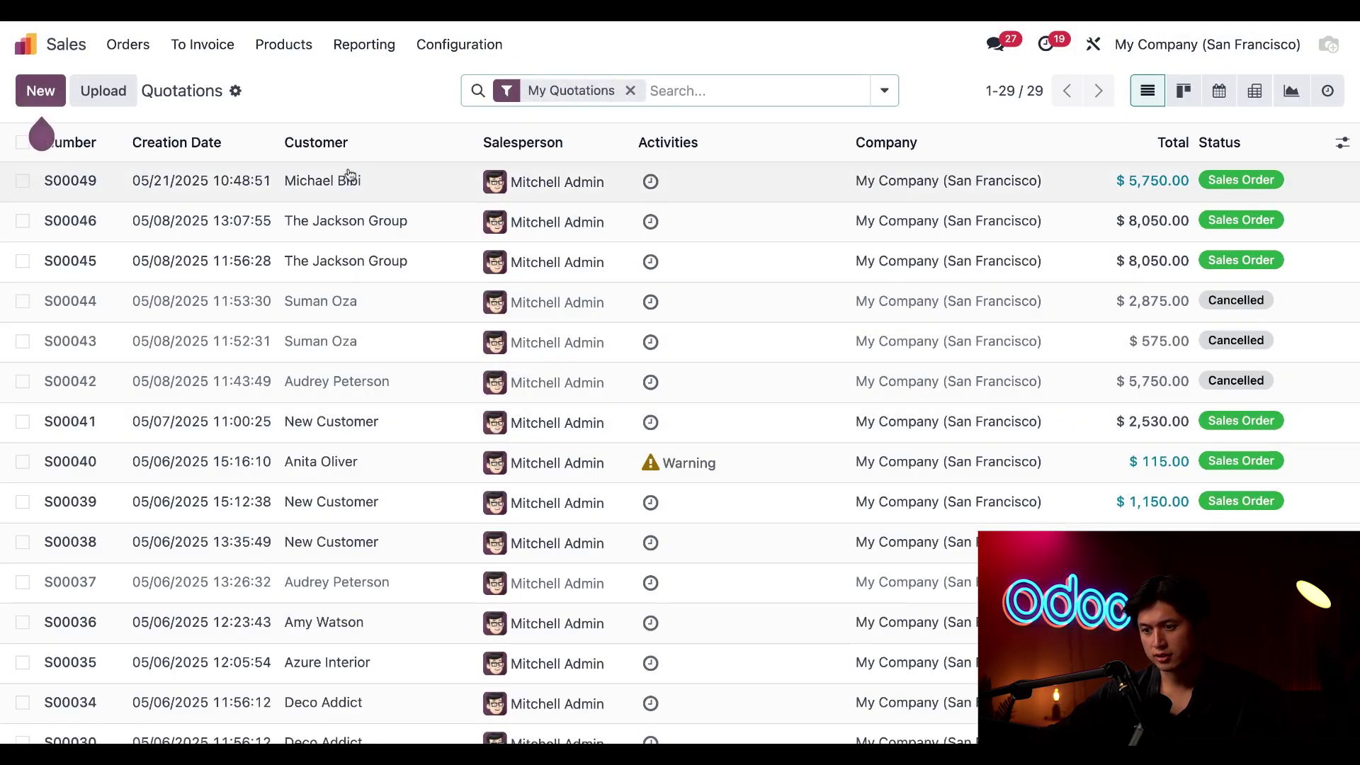
left_click(393, 188)
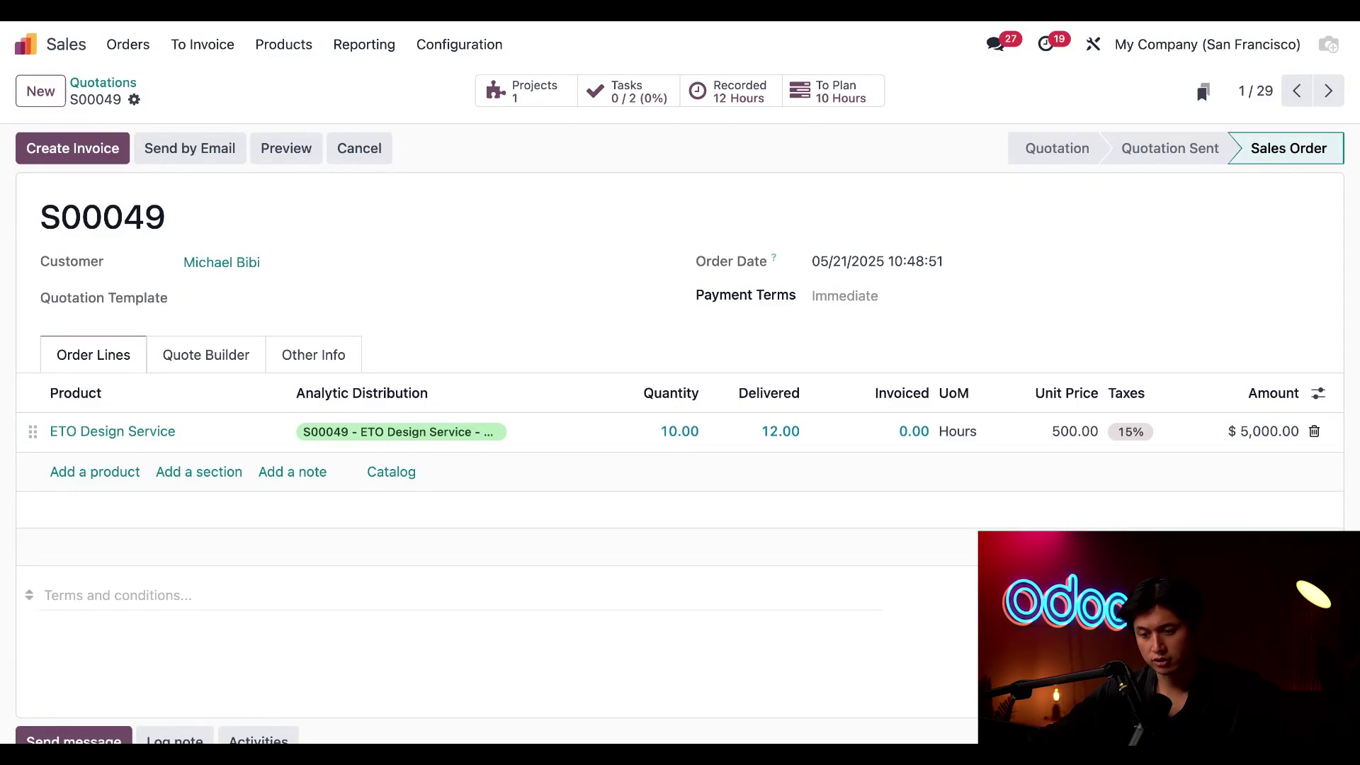
Add an ETO Product line at a unit price of 2,000.00 and save the order
left_click(112, 473)
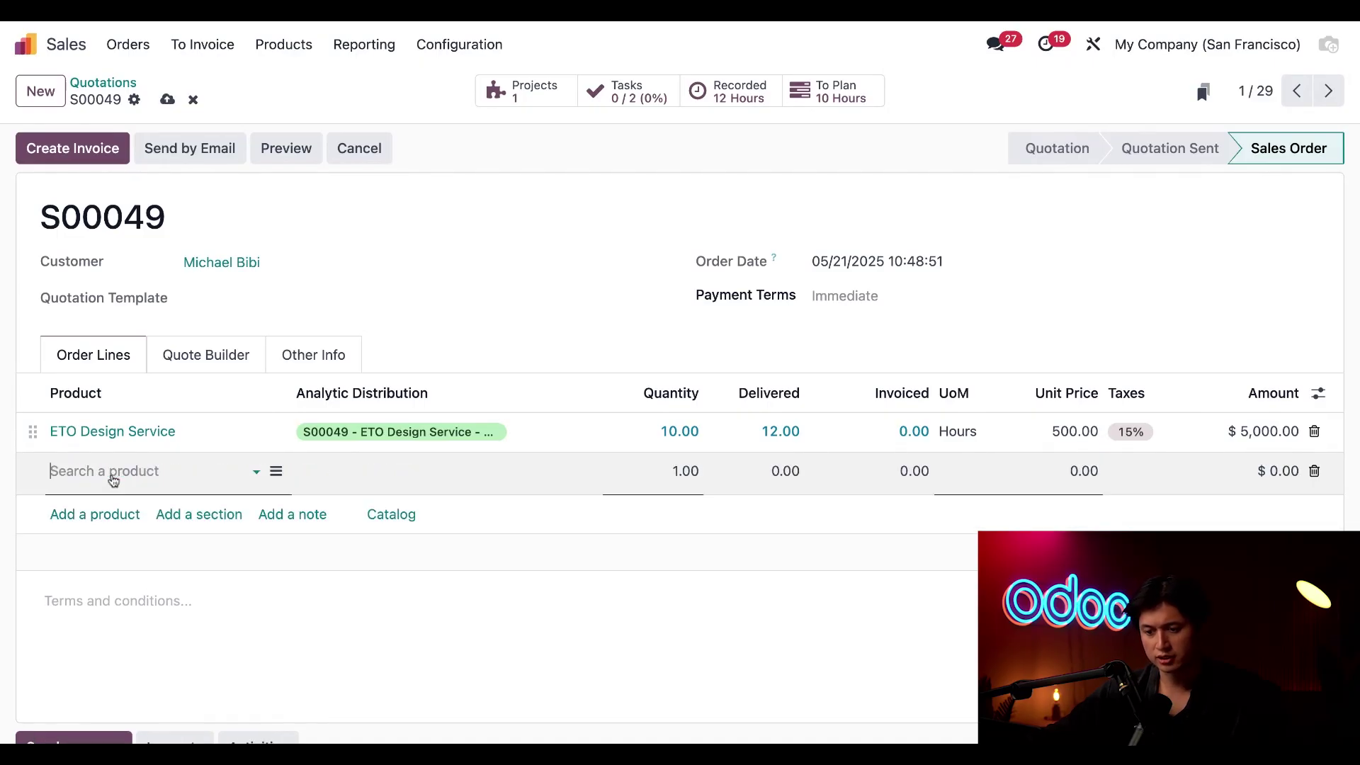
left_click(168, 227)
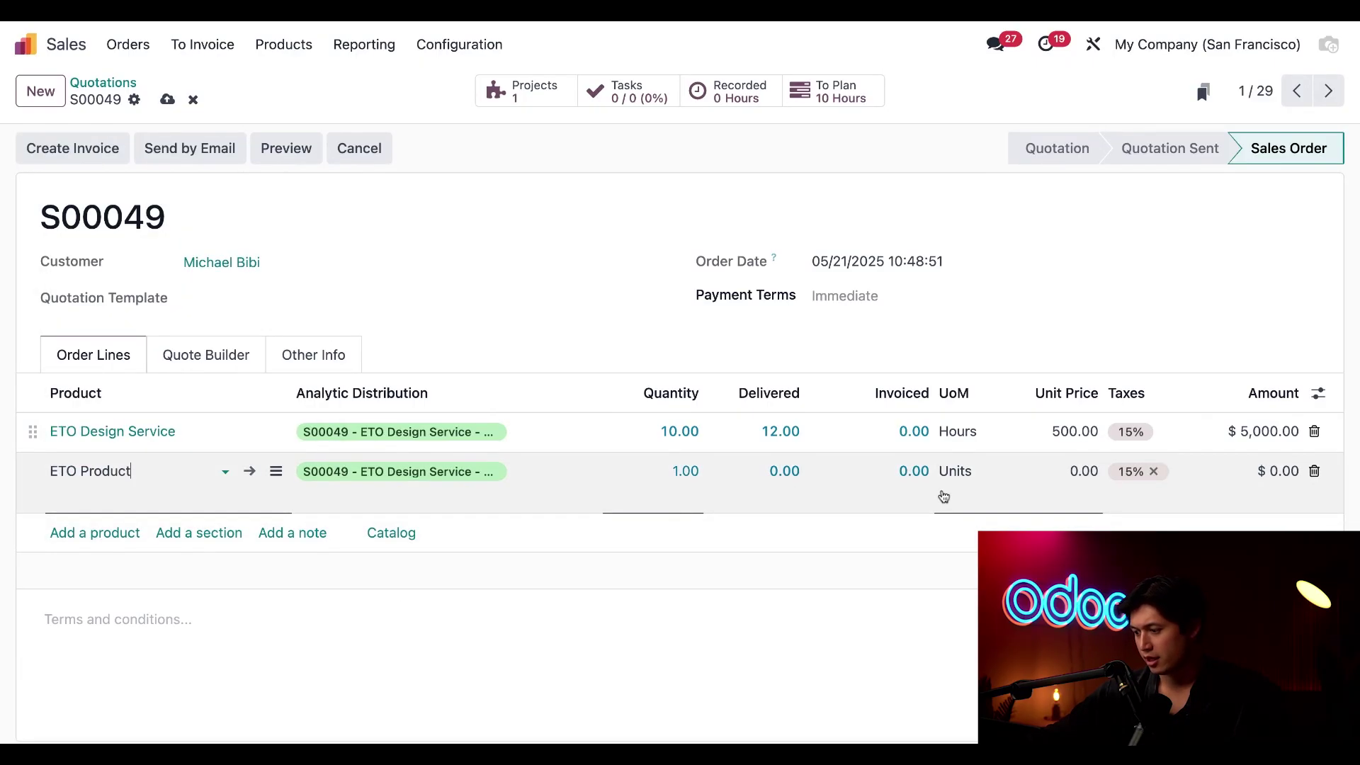
left_click(1077, 473)
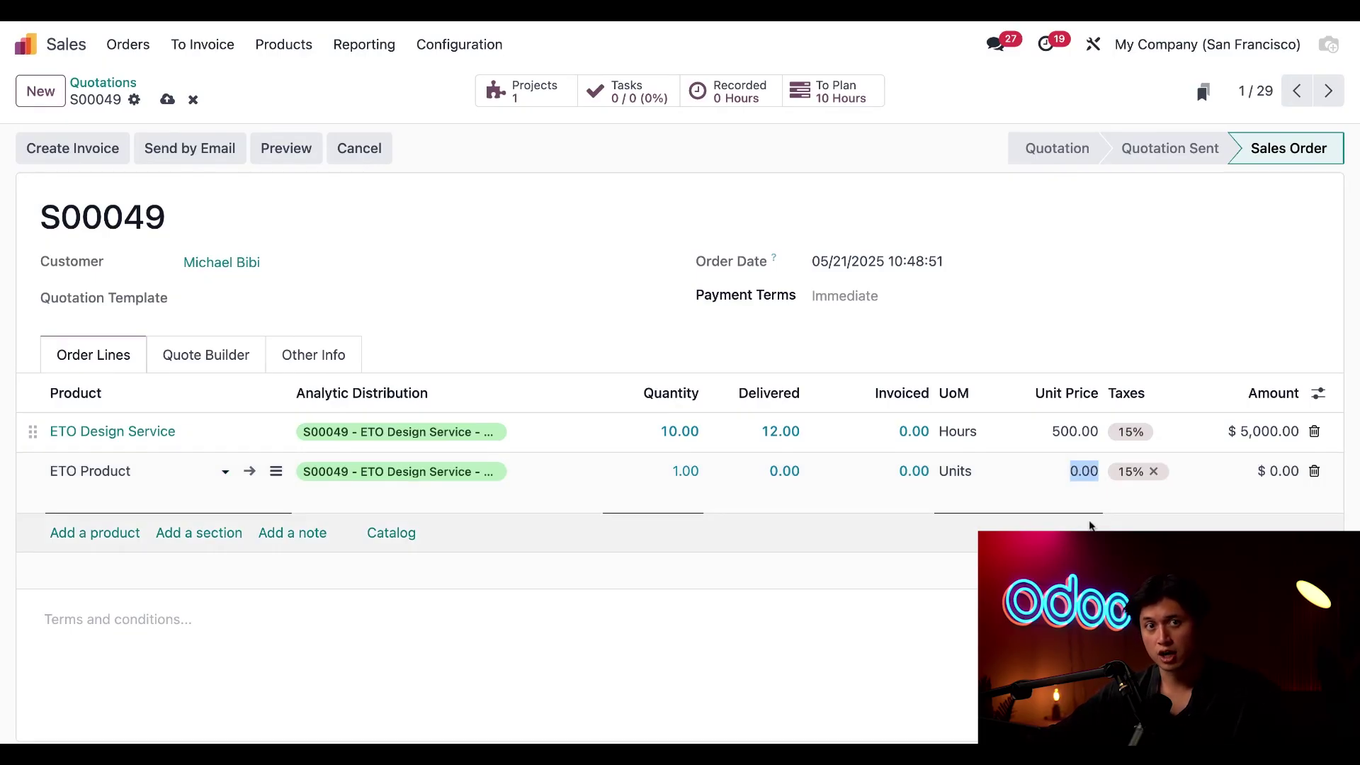
type("2000")
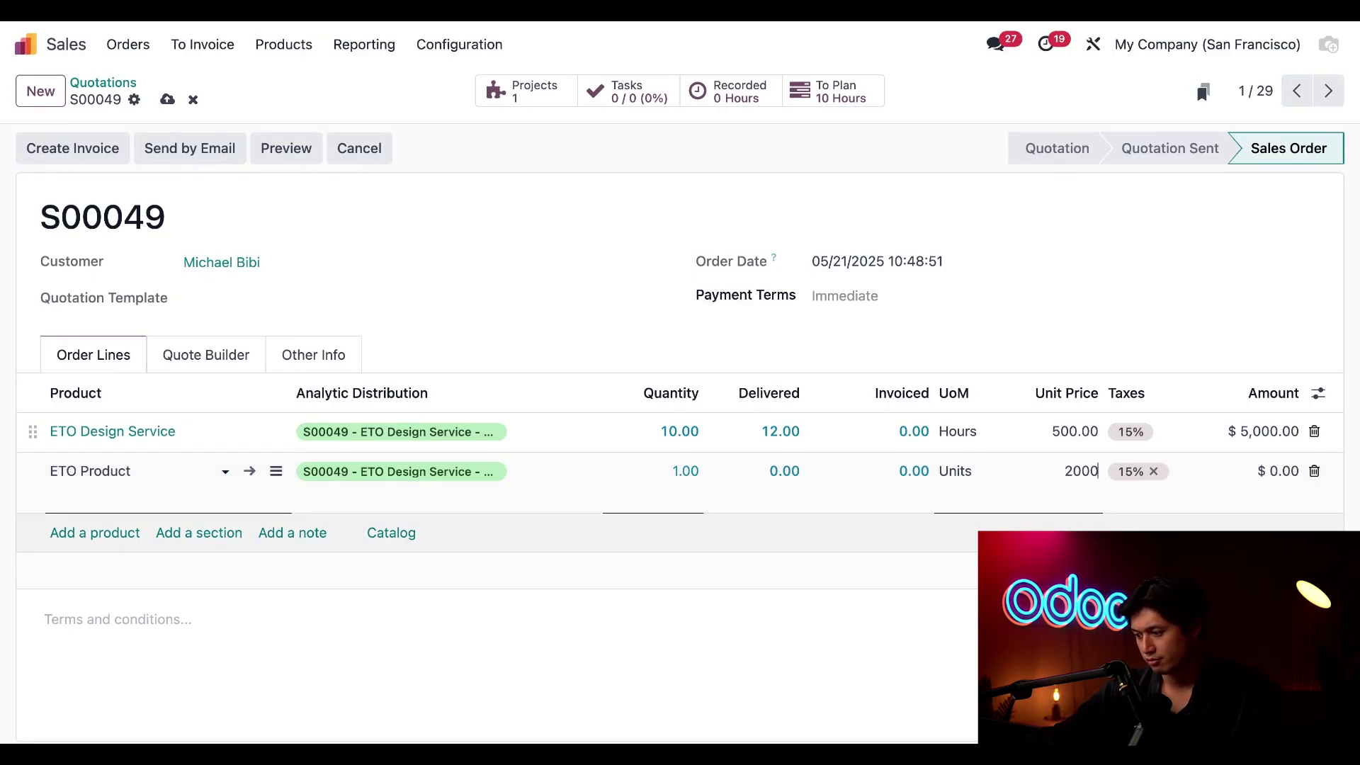
left_click(811, 670)
left_click(167, 99)
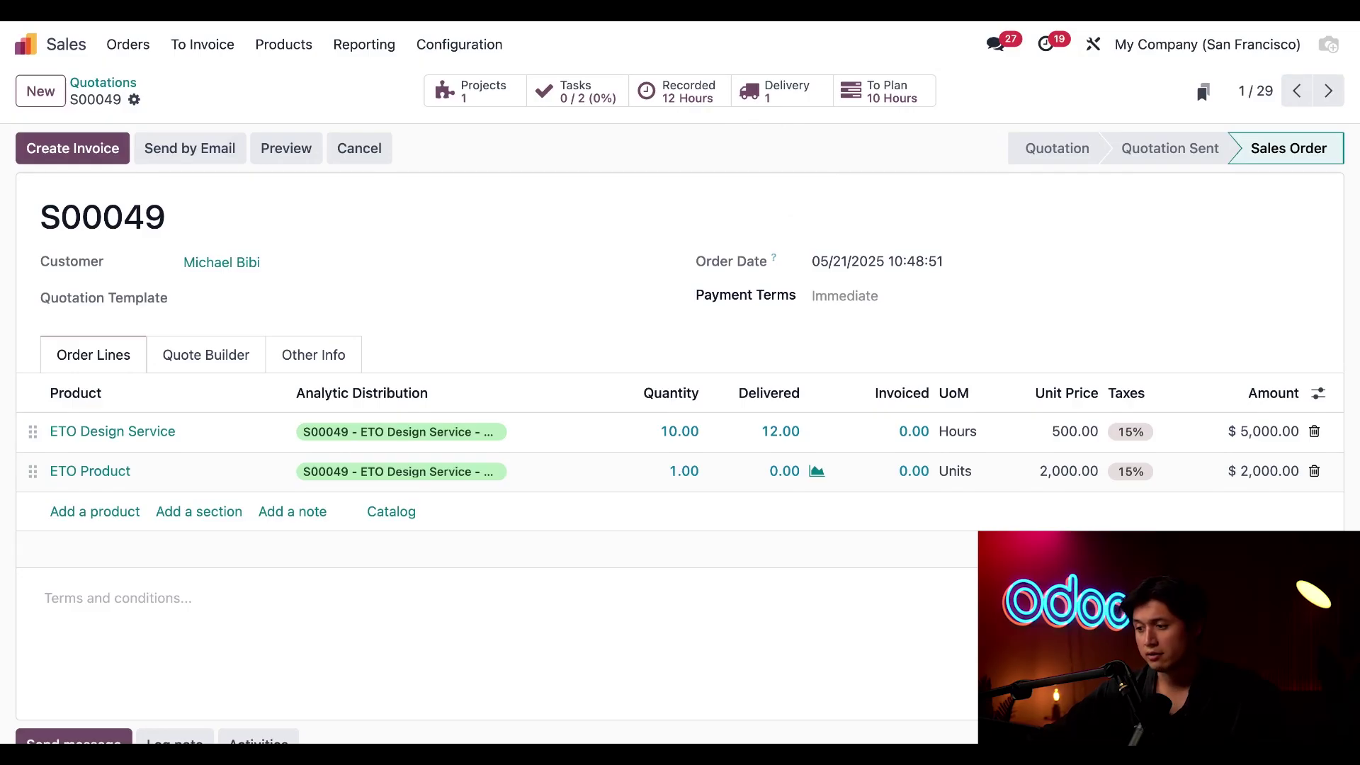
Validate delivery WH/OUT/00038 shipping serial 0000008, then return to S00049
left_click(784, 96)
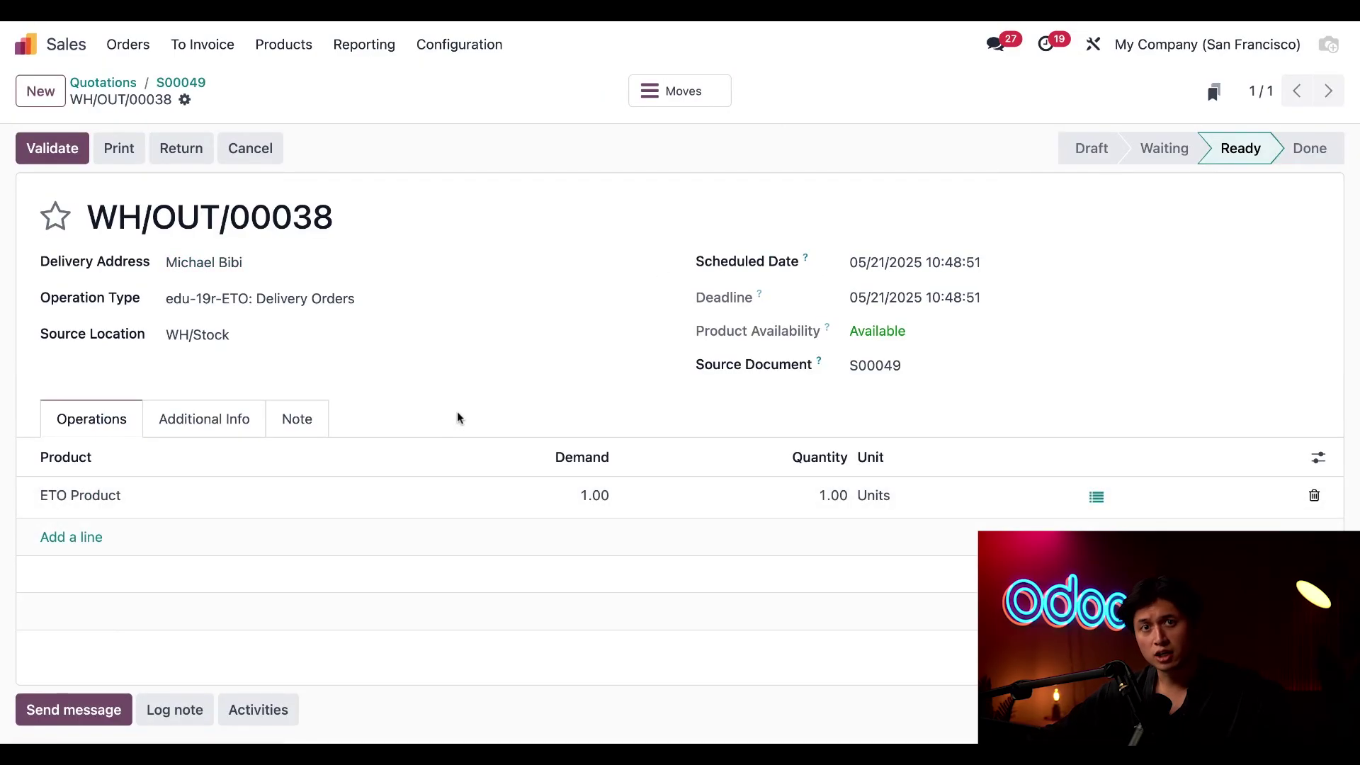
left_click(1097, 497)
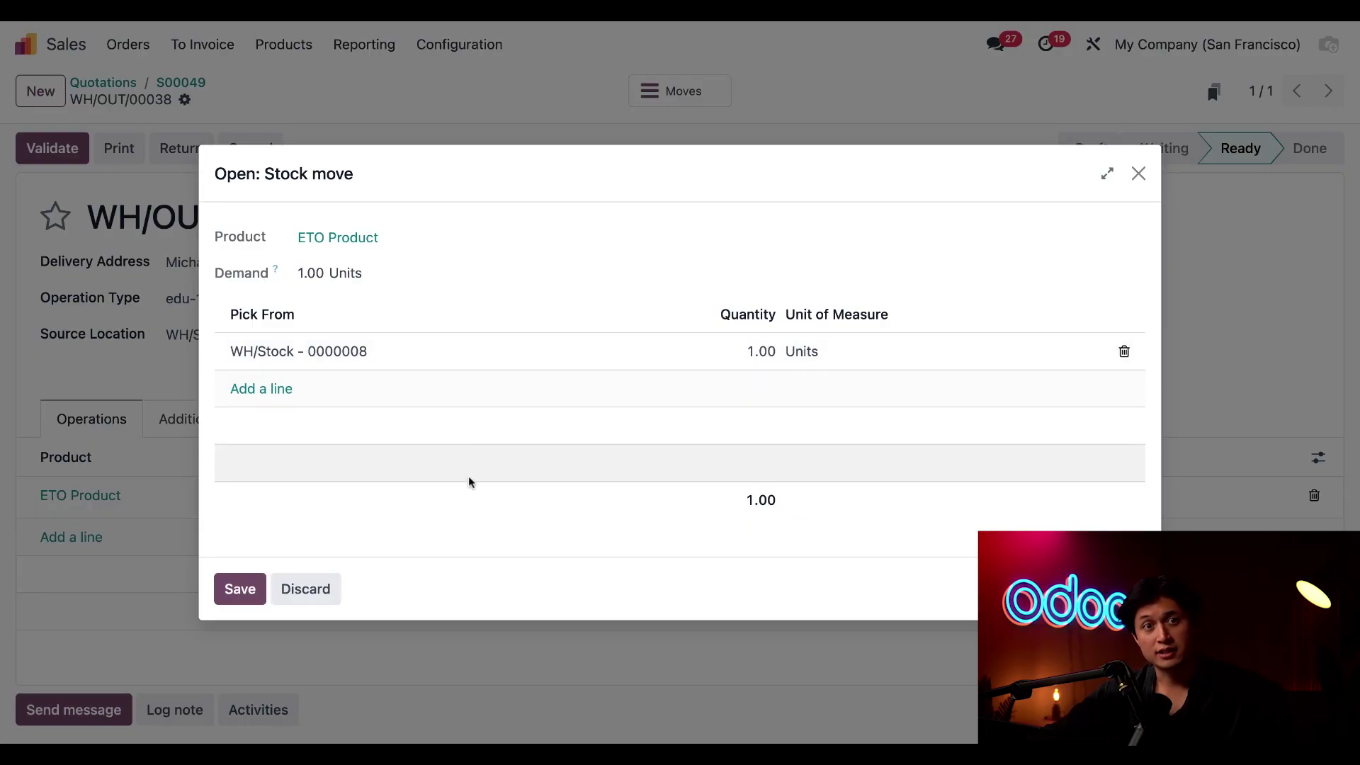
left_click(240, 589)
left_click(50, 159)
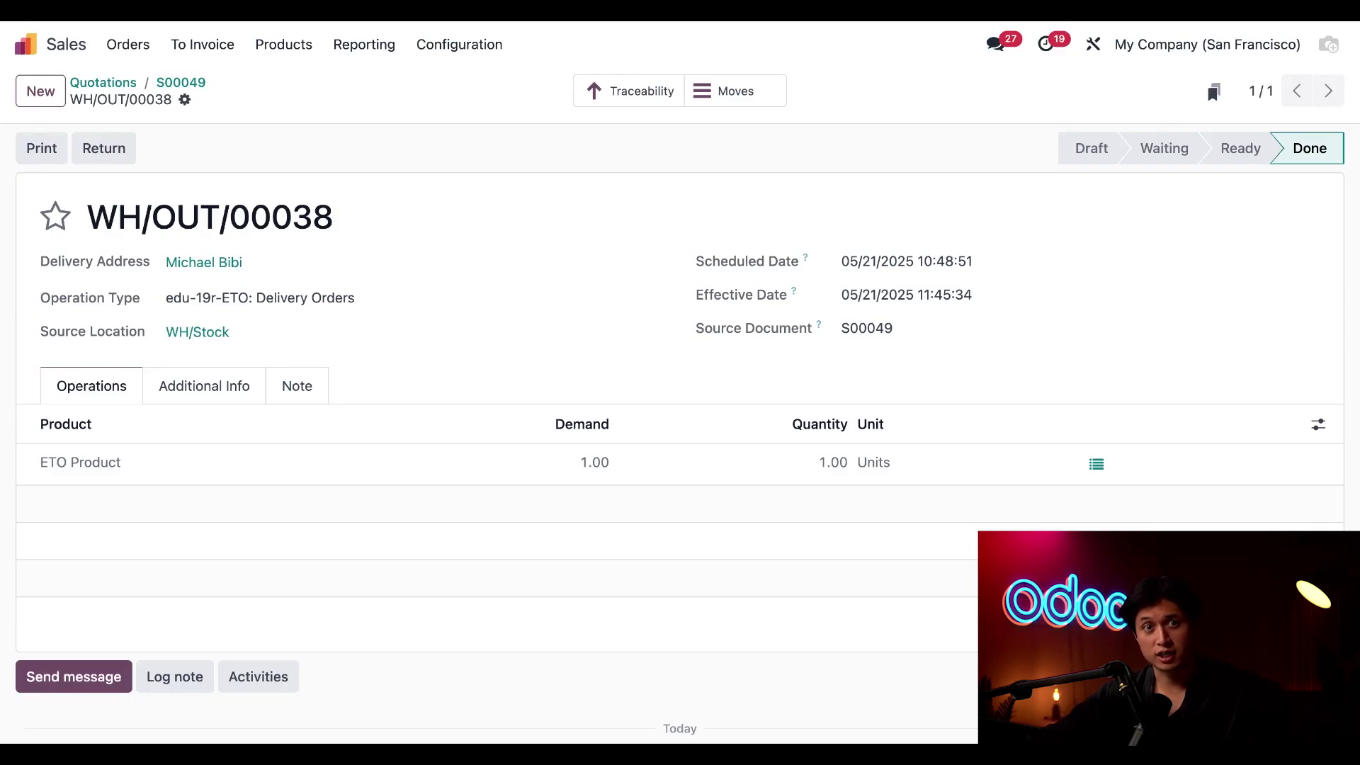
left_click(172, 87)
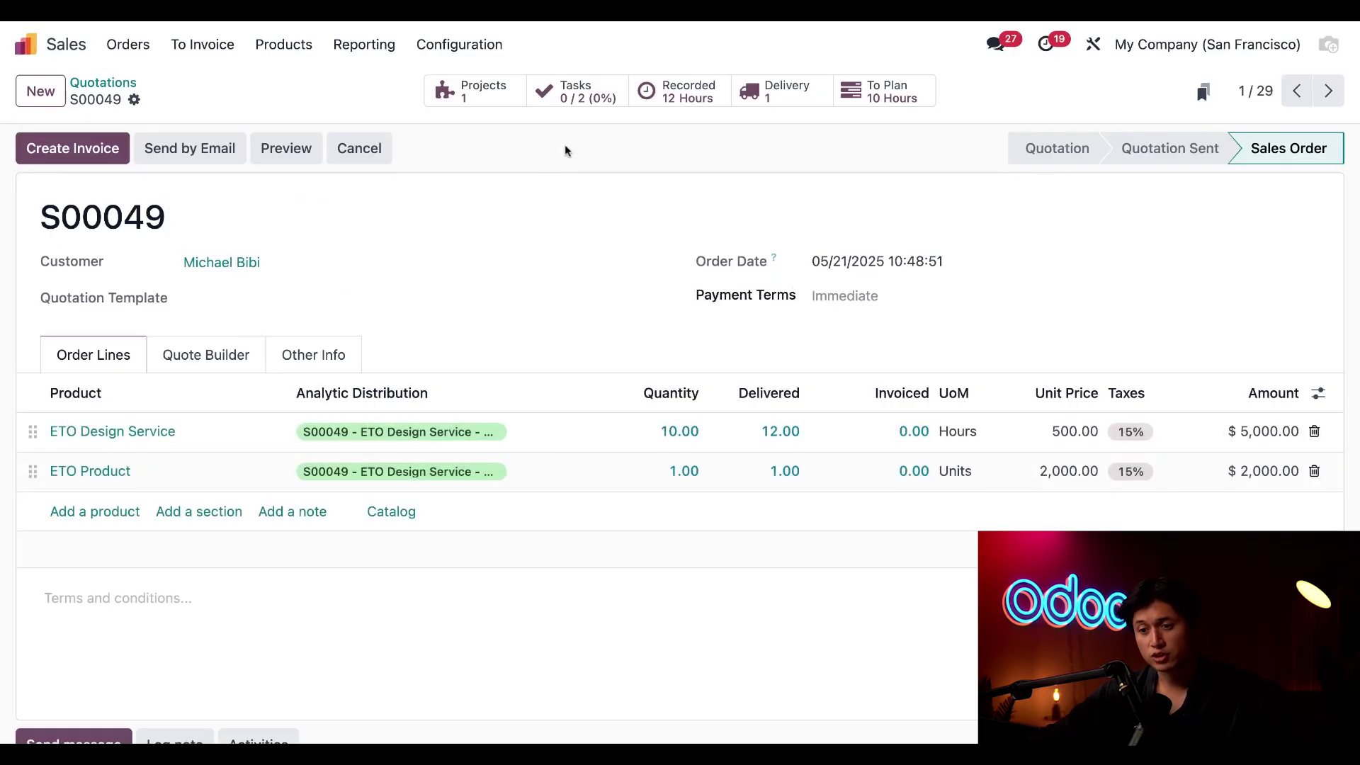
Create a regular draft invoice for S00049 and confirm it as INV/2025/00011 ($9,200.00)
left_click(101, 157)
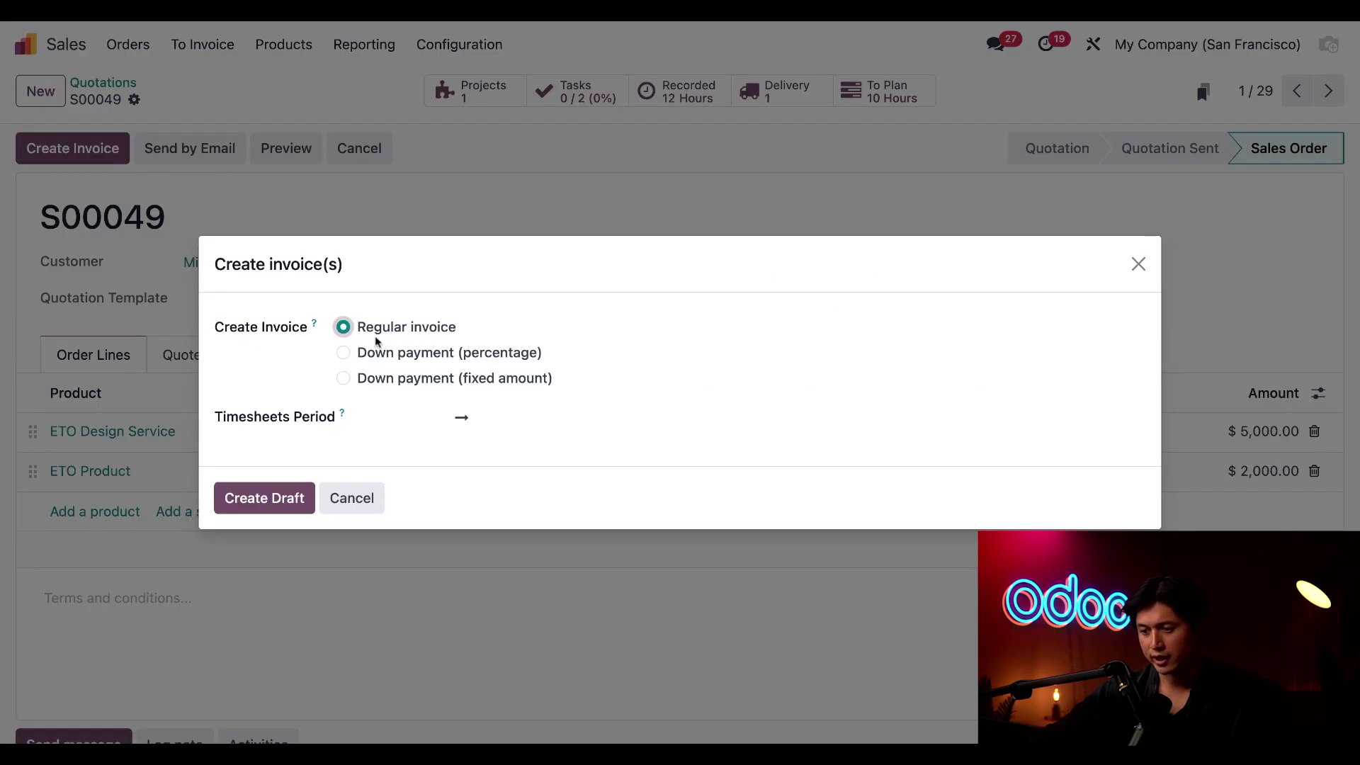
left_click(269, 507)
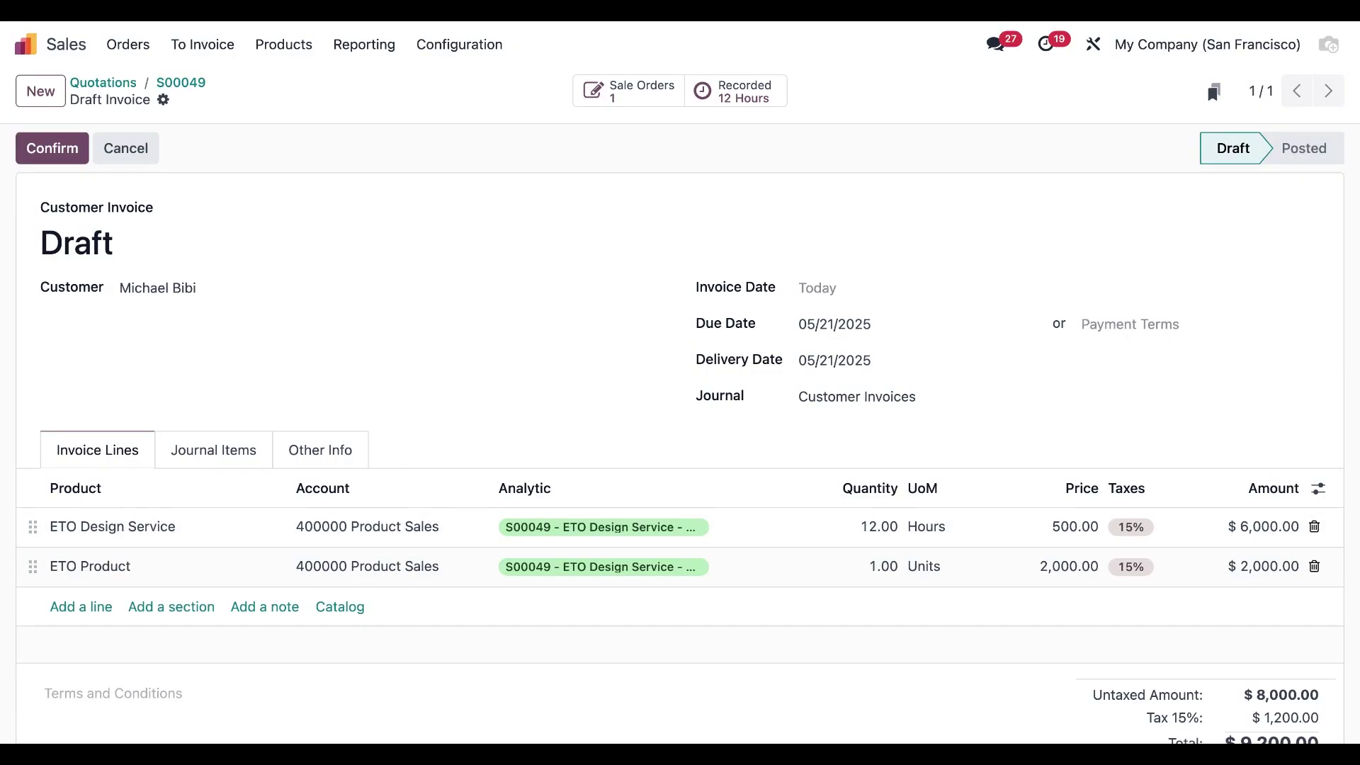
left_click(55, 150)
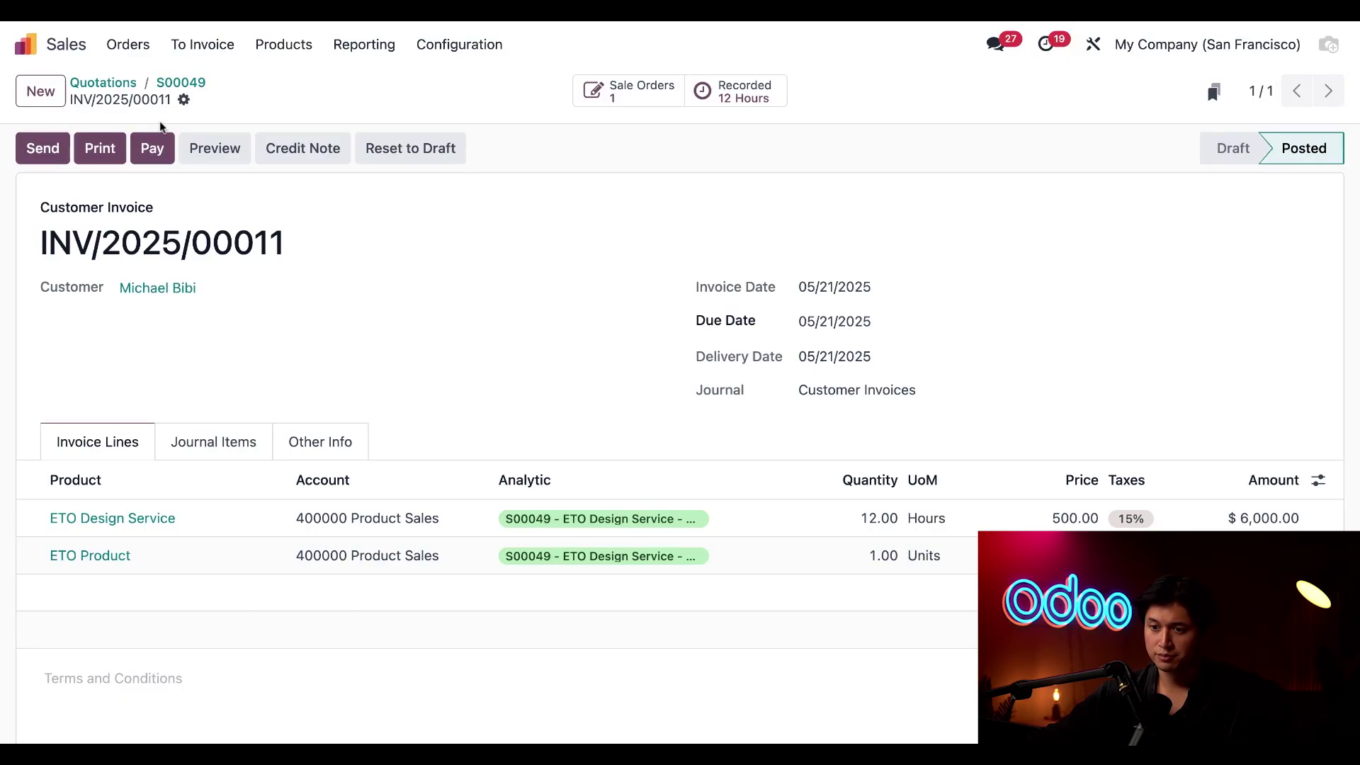
left_click(26, 44)
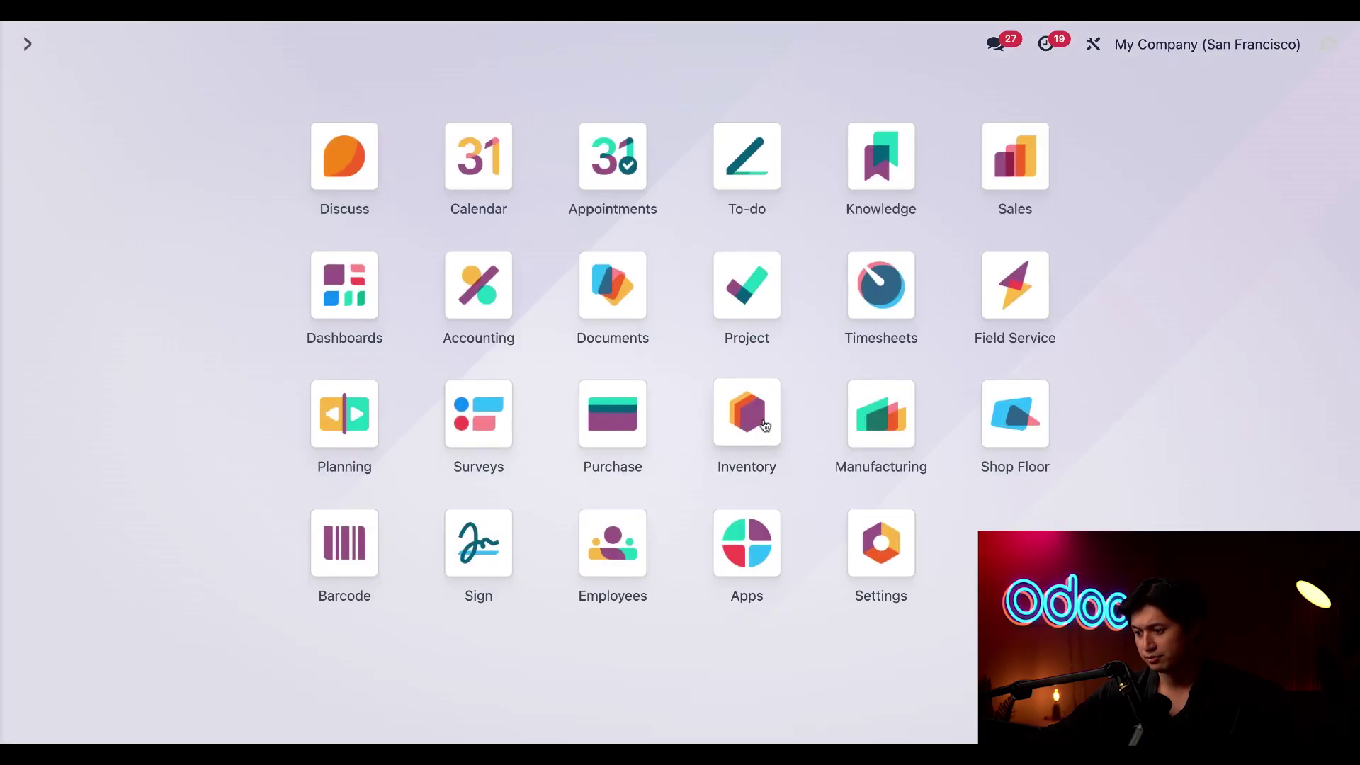
Open the S00049 - ETO Design Service project dashboard from its card in the Project app
left_click(750, 331)
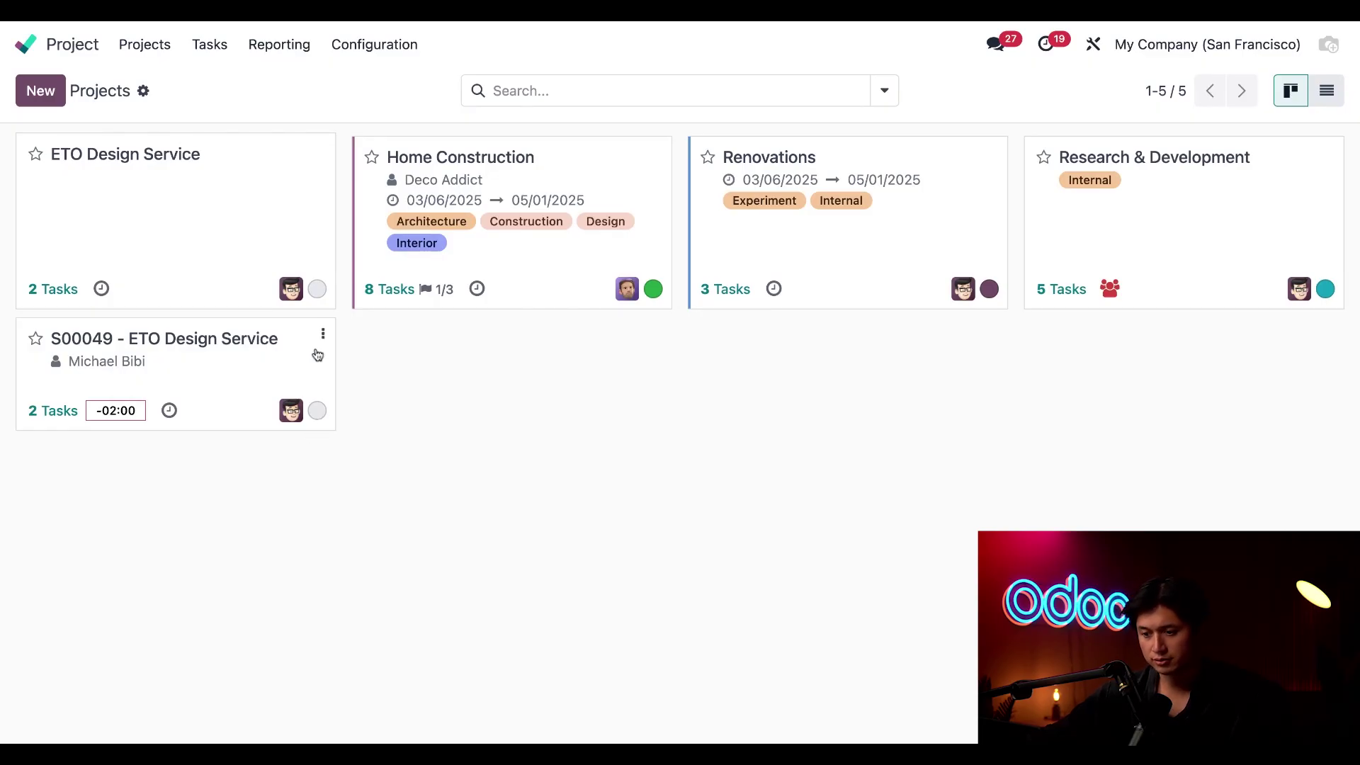
left_click(322, 337)
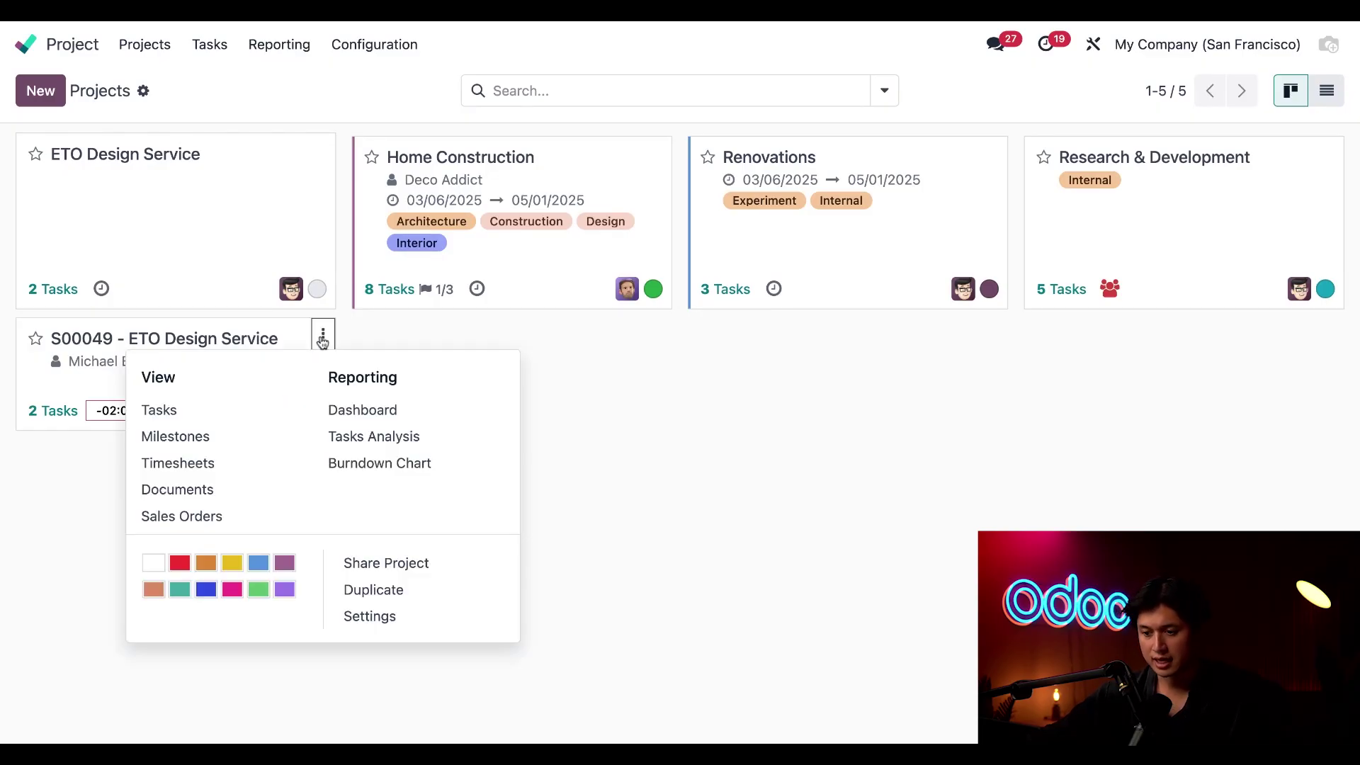
left_click(345, 410)
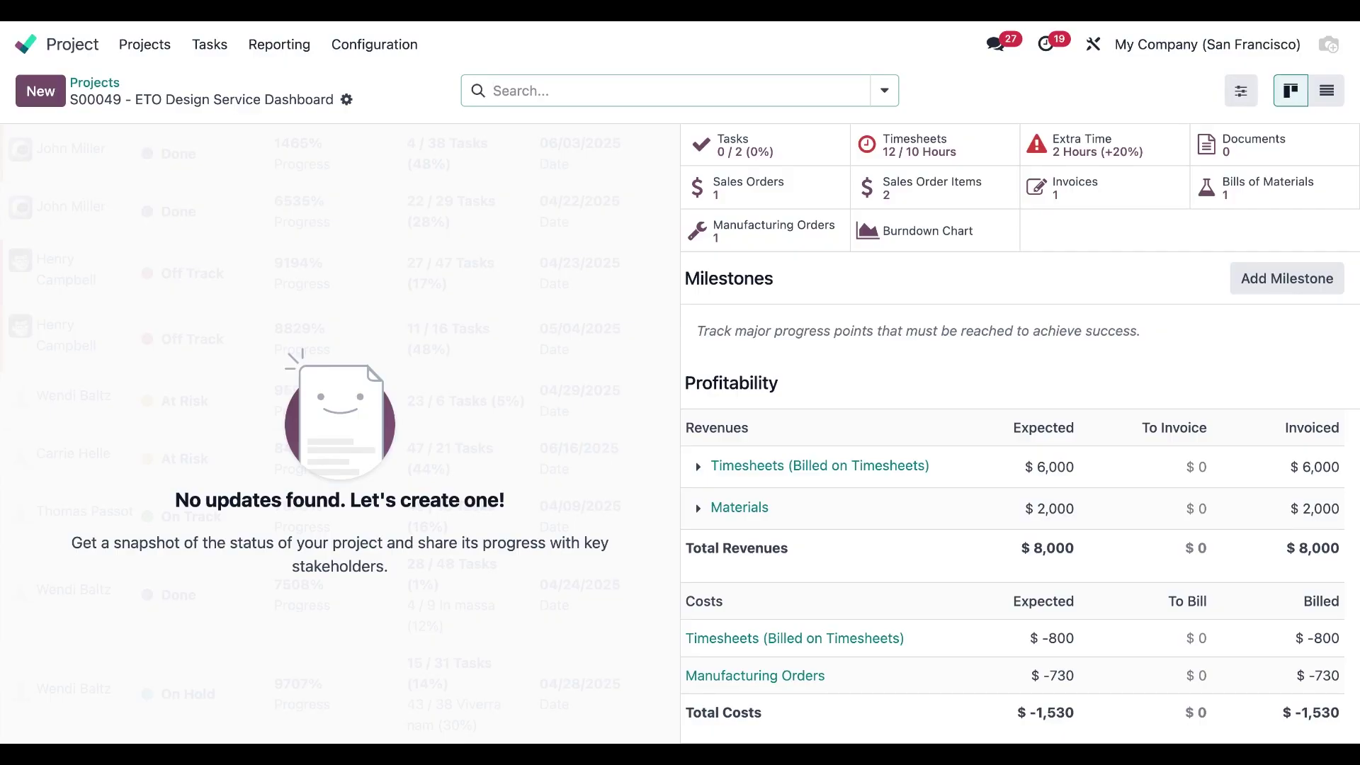
scroll(1009, 480, "down", 3)
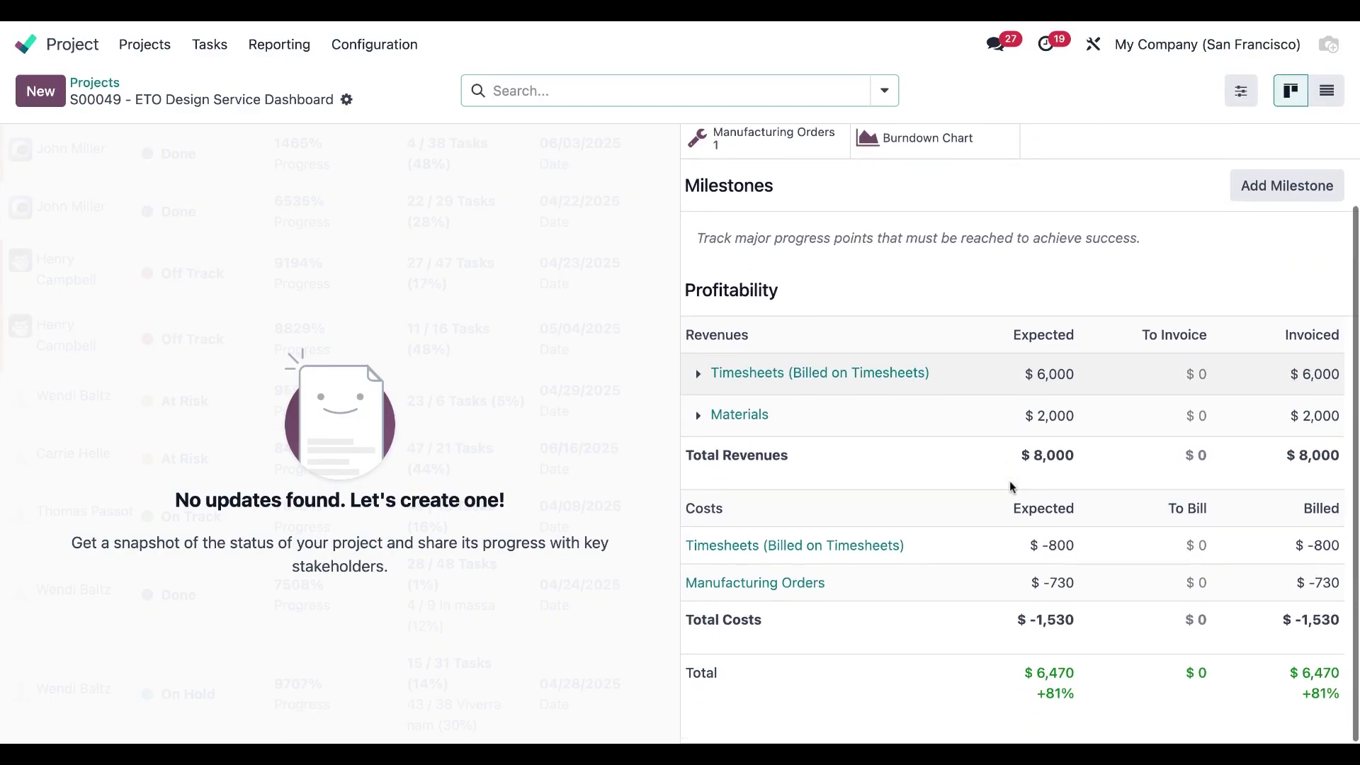